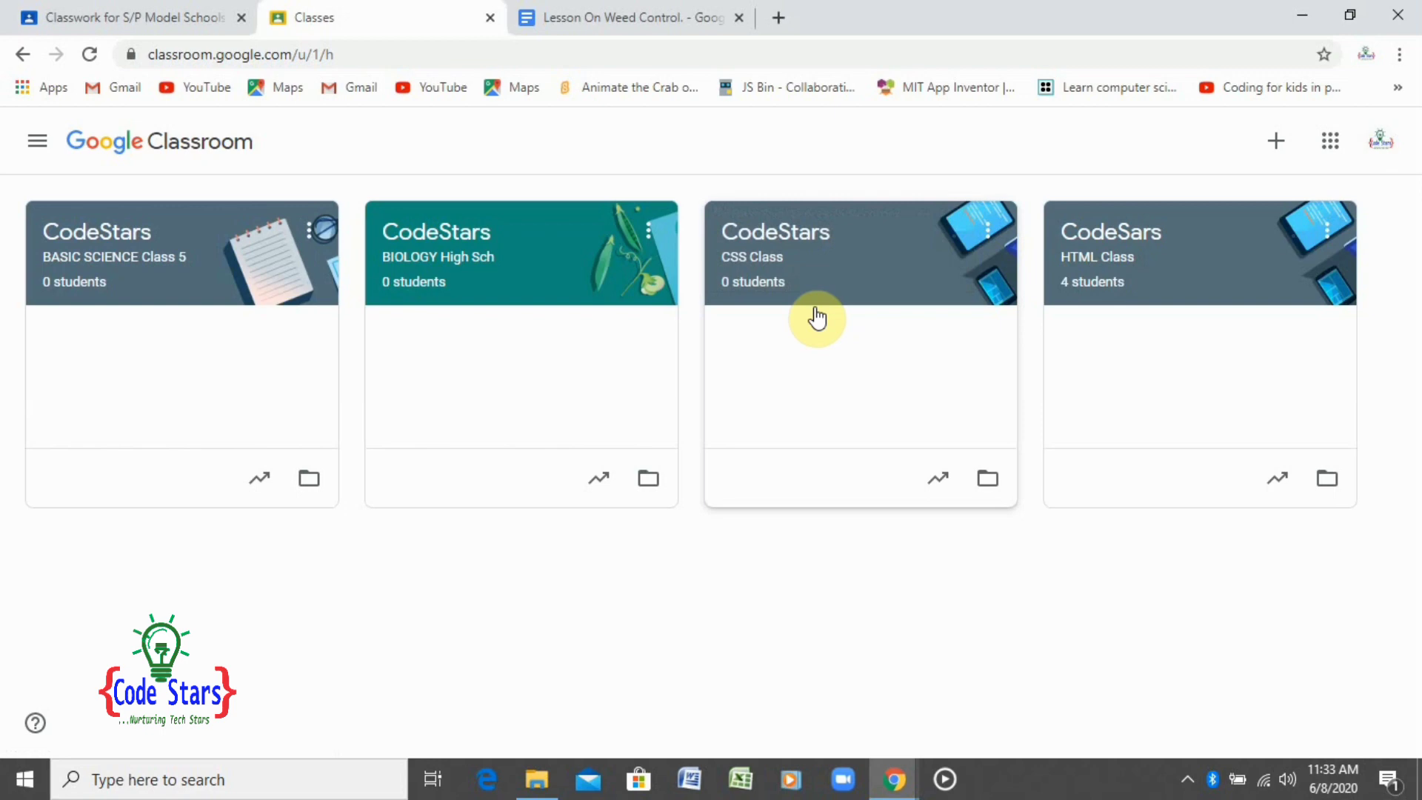
Open the BASIC SCIENCE Class 5 classwork and open the first draft material, Lesson On Weed Control., for editing.
left_click(123, 245)
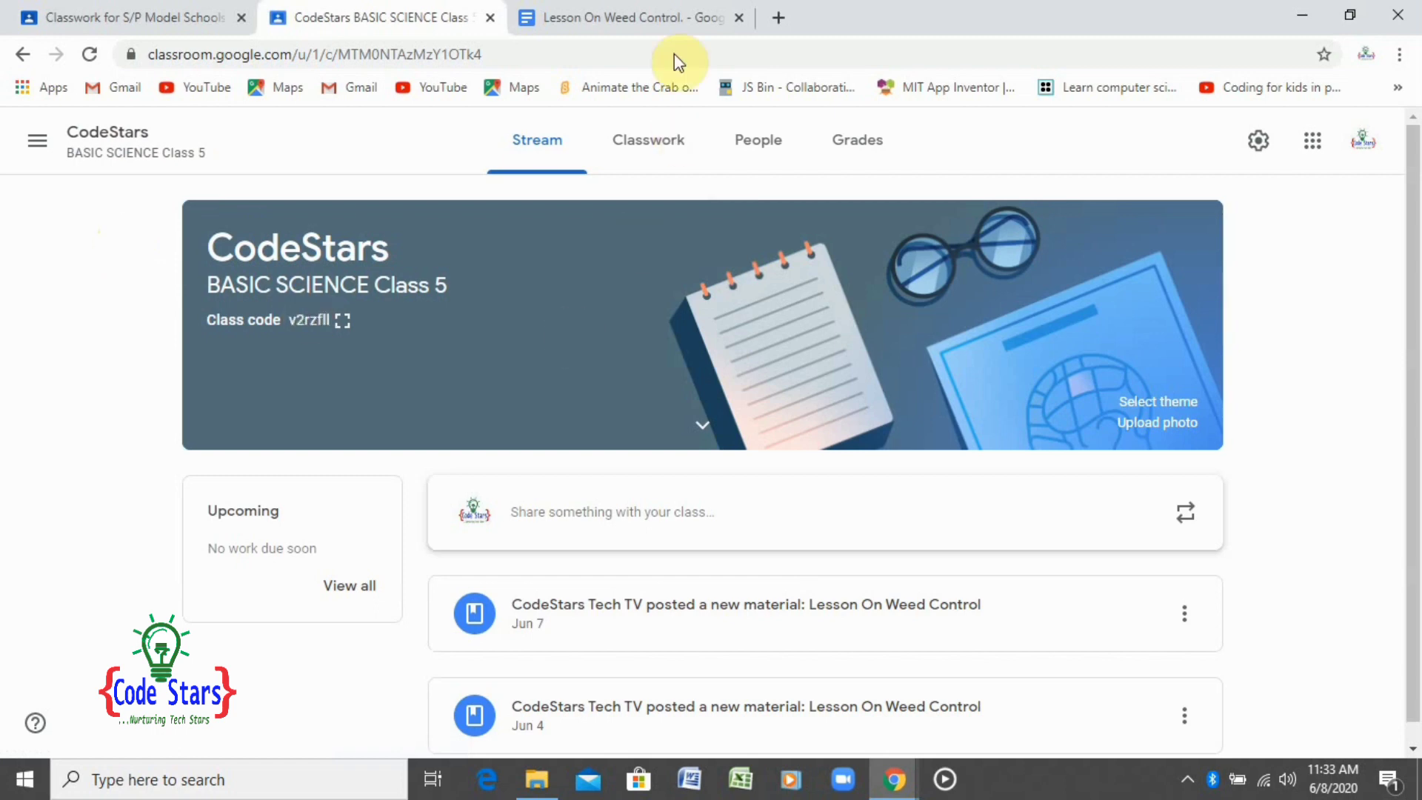
left_click(649, 133)
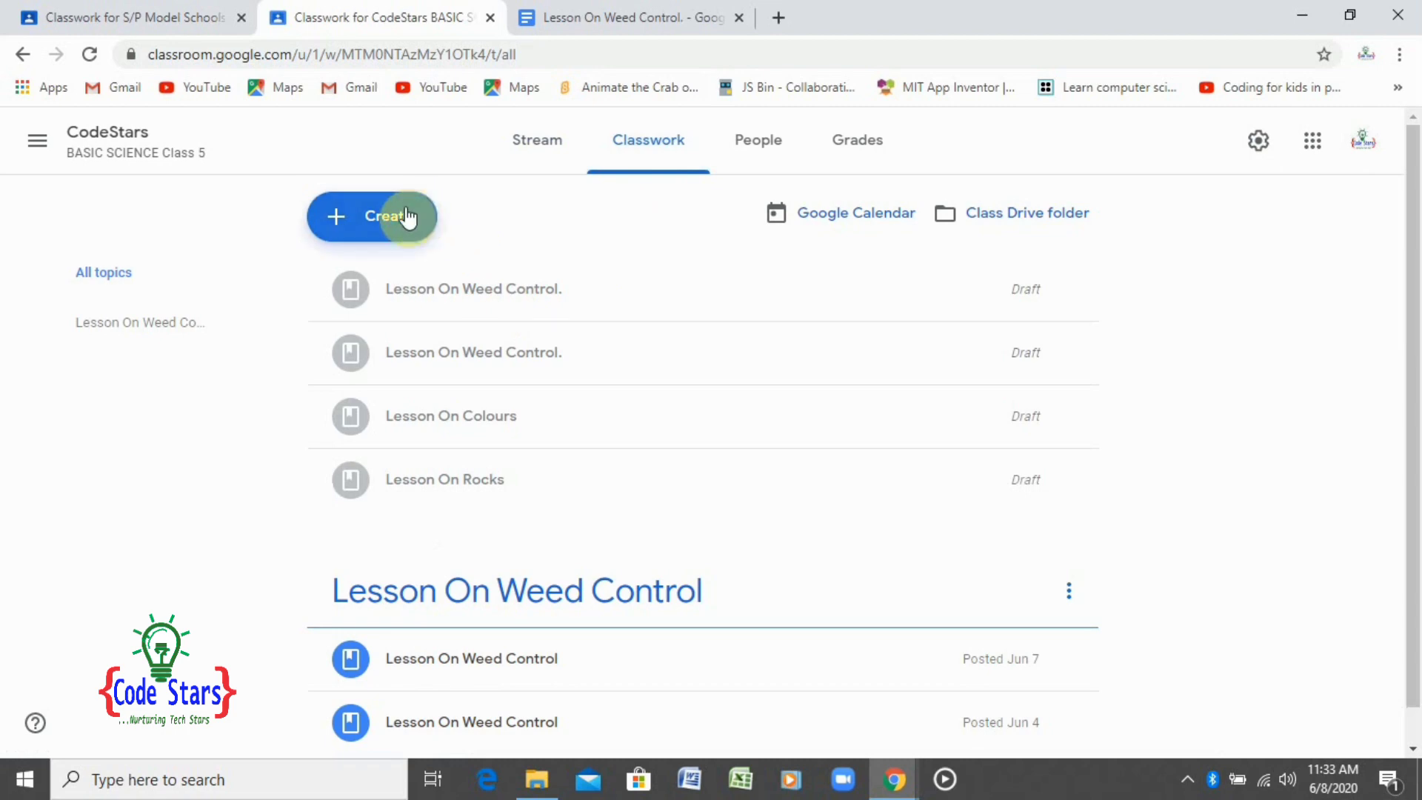
left_click(415, 298)
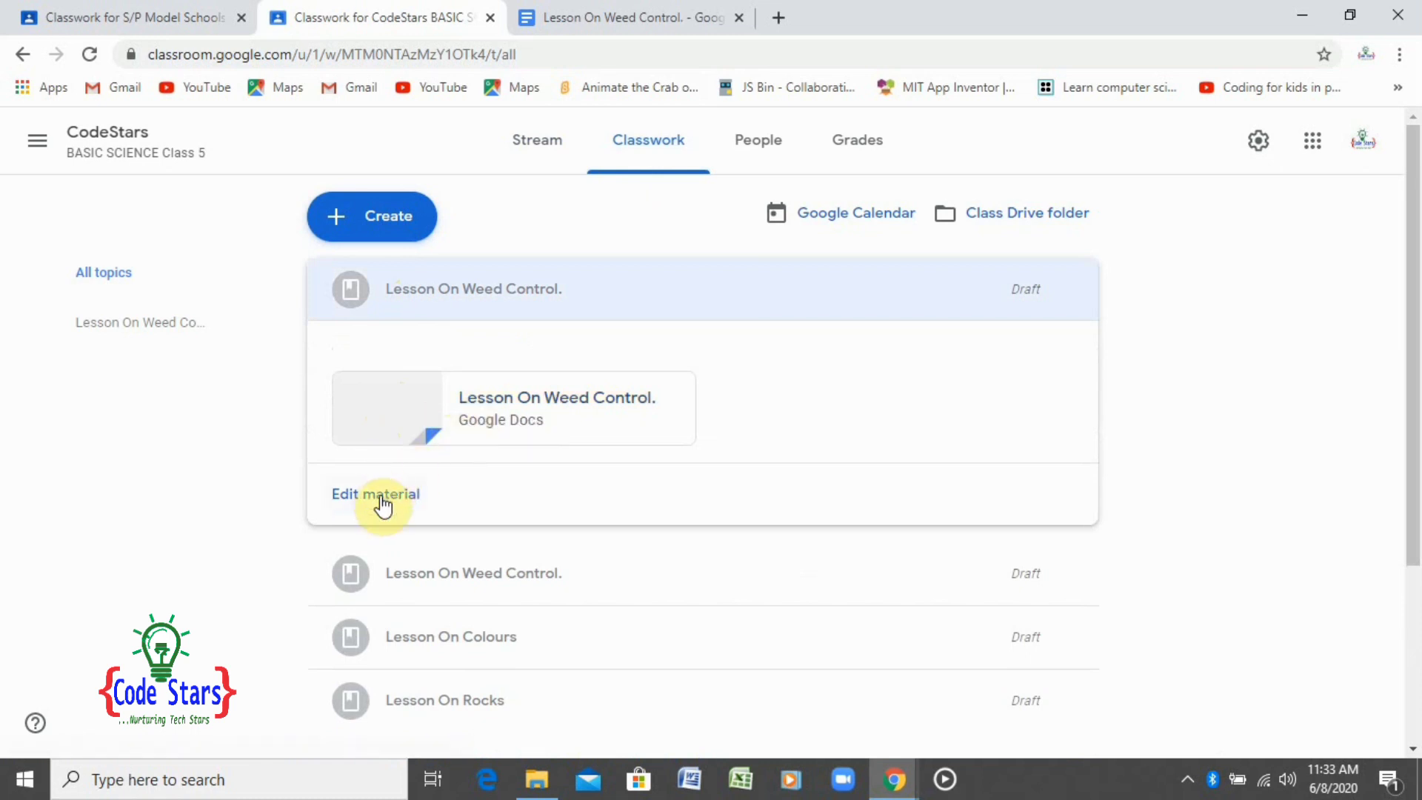
left_click(380, 495)
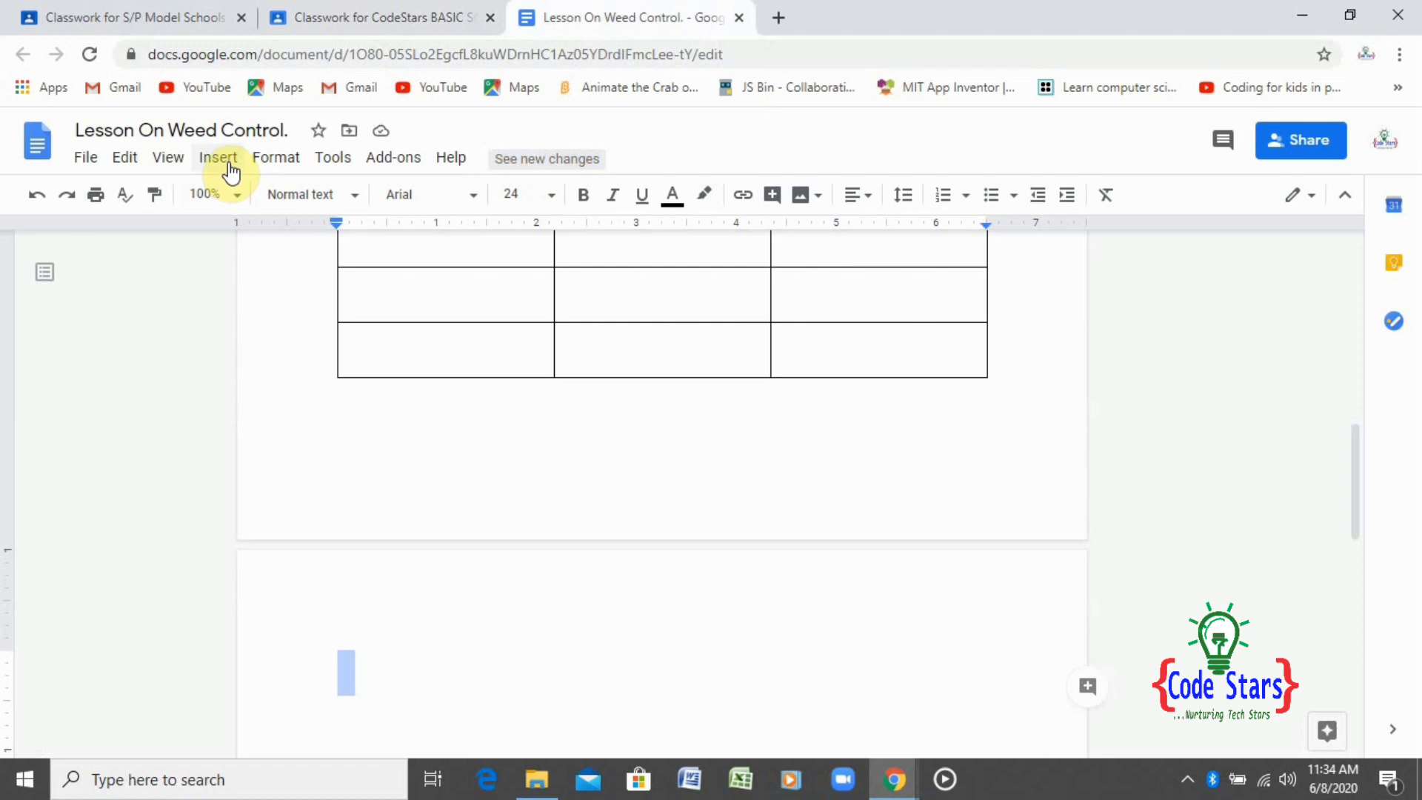
left_click(232, 172)
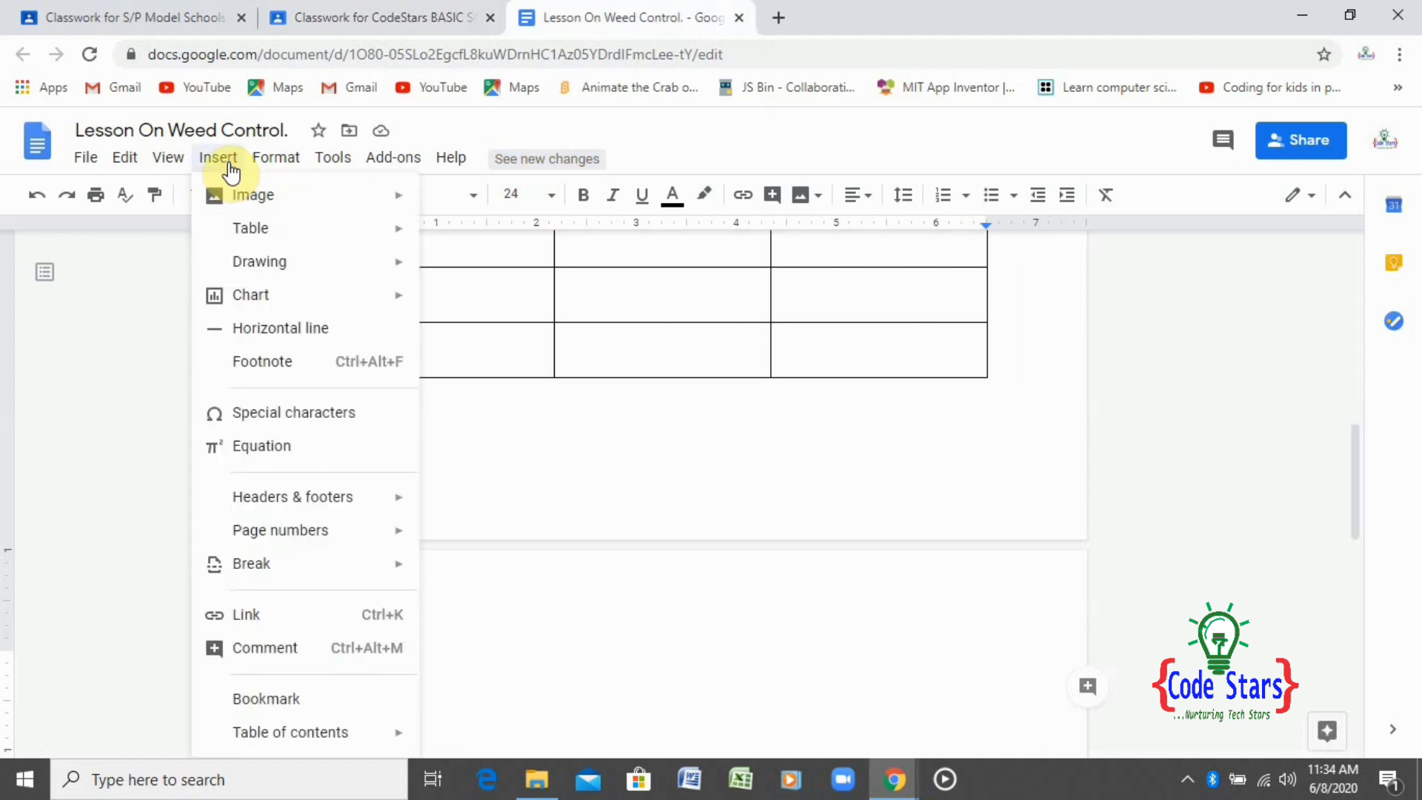
mouse_move(243, 200)
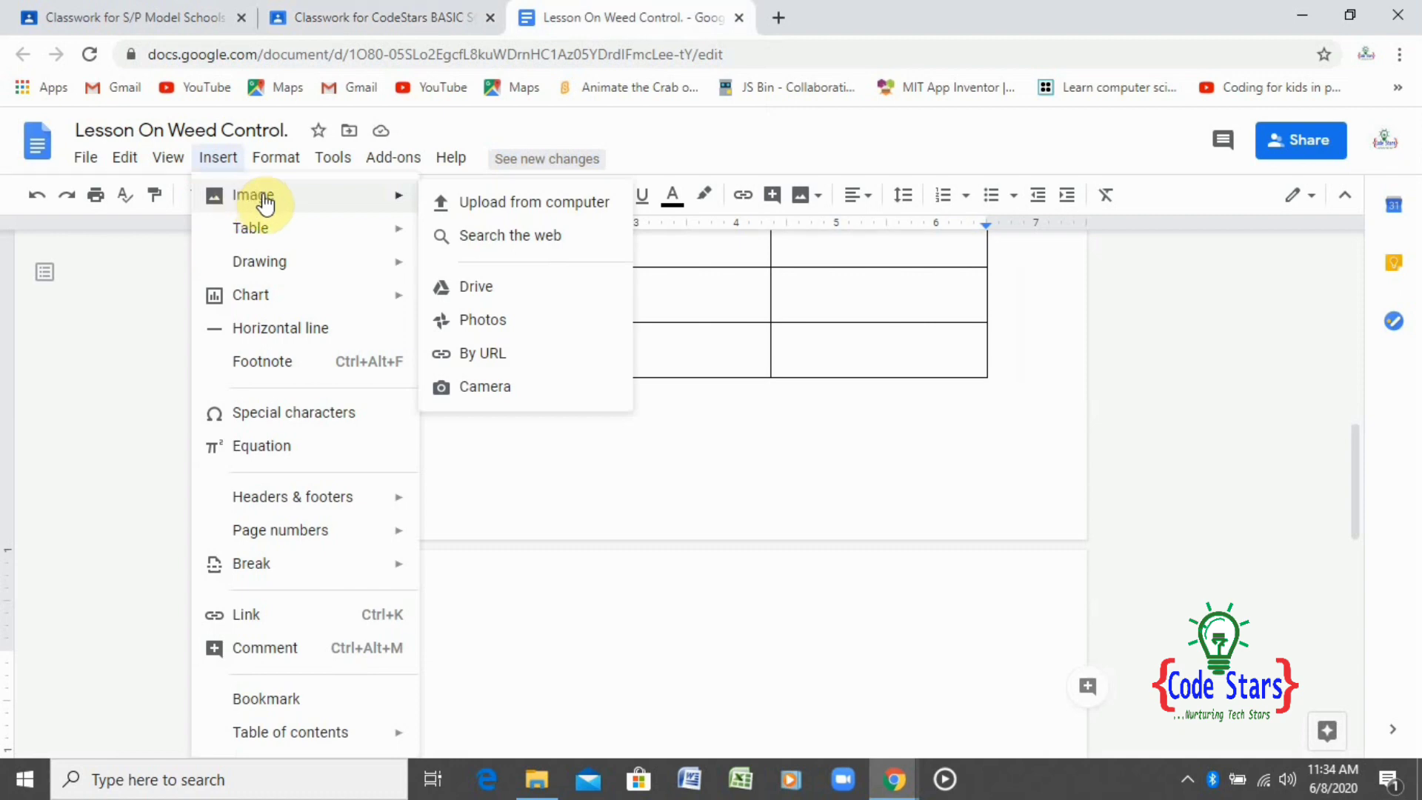
mouse_move(265, 243)
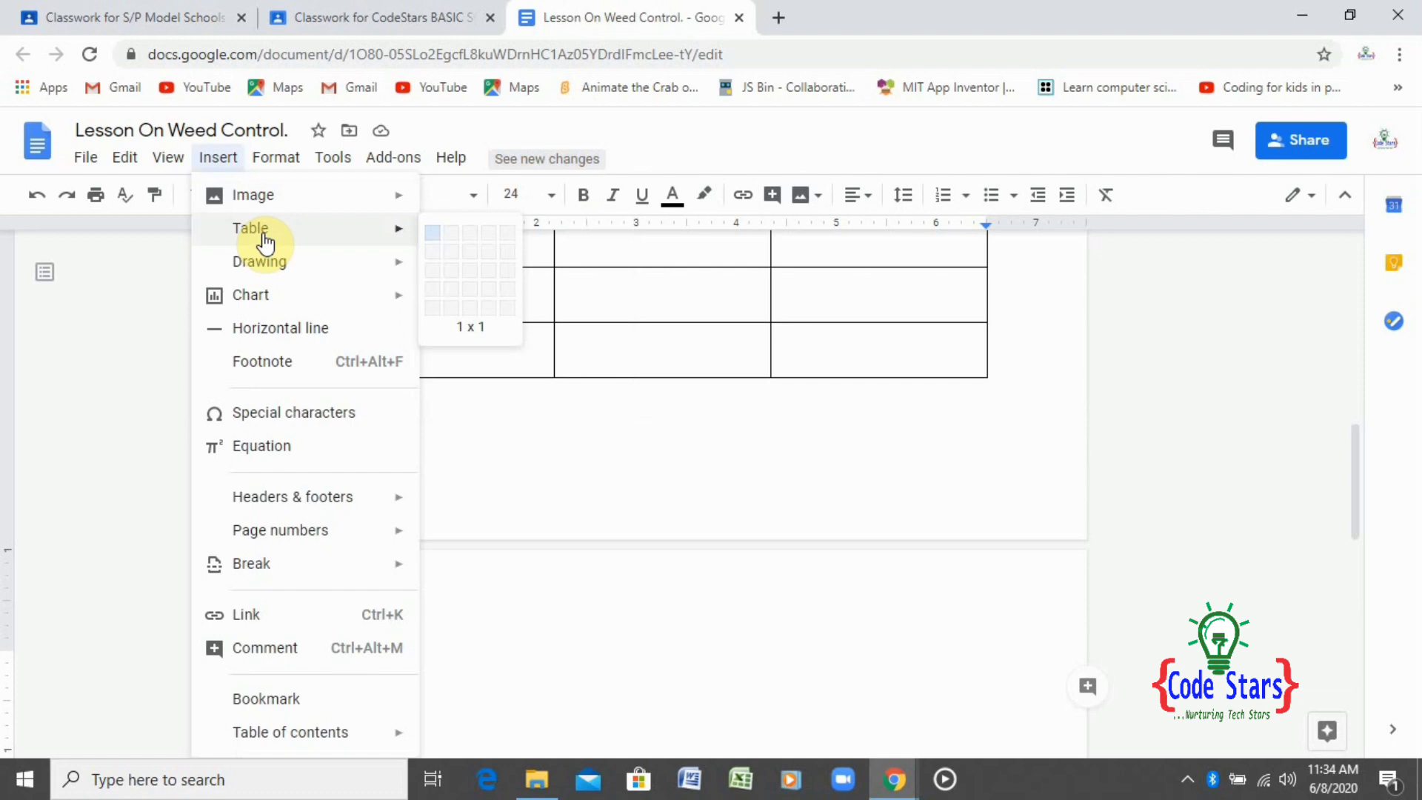
mouse_move(268, 270)
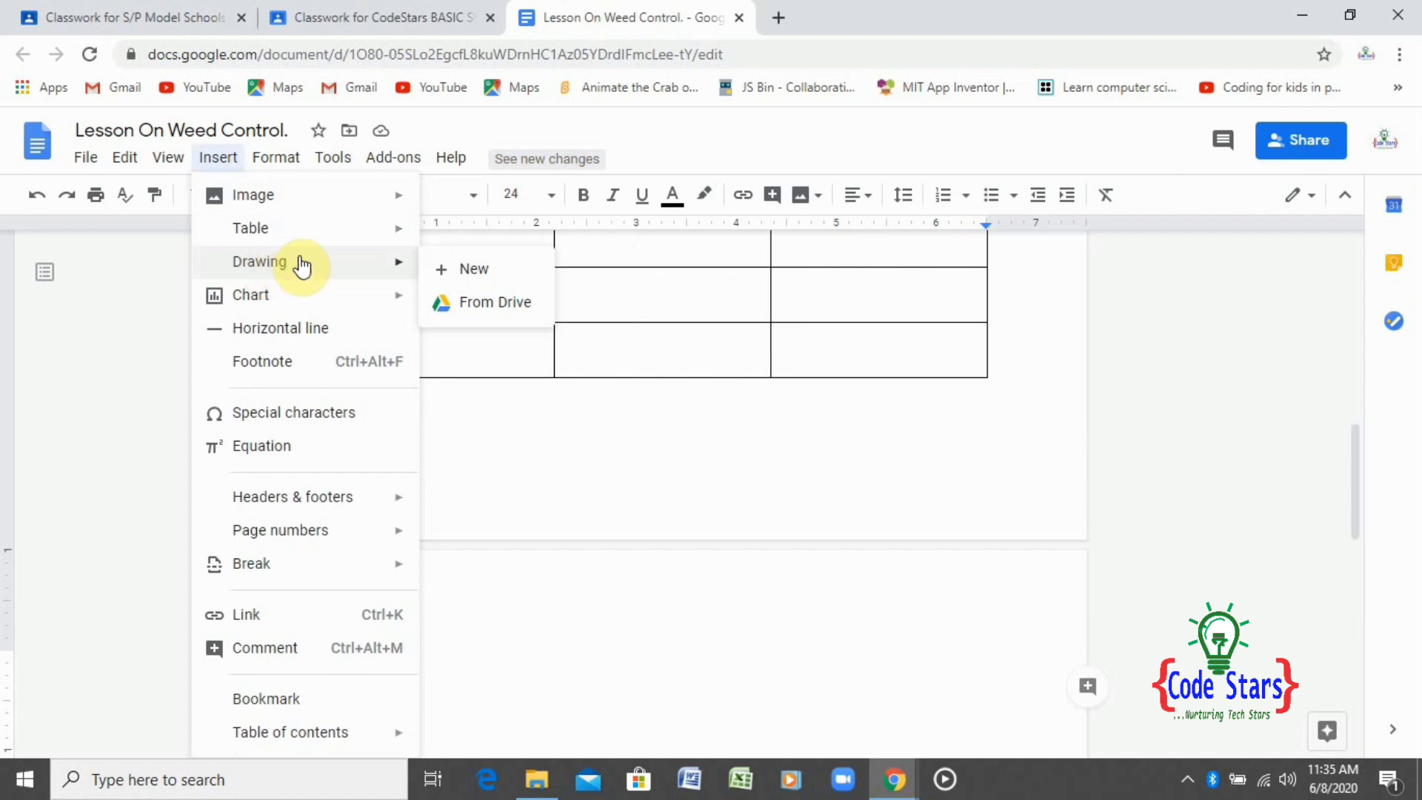
left_click(464, 311)
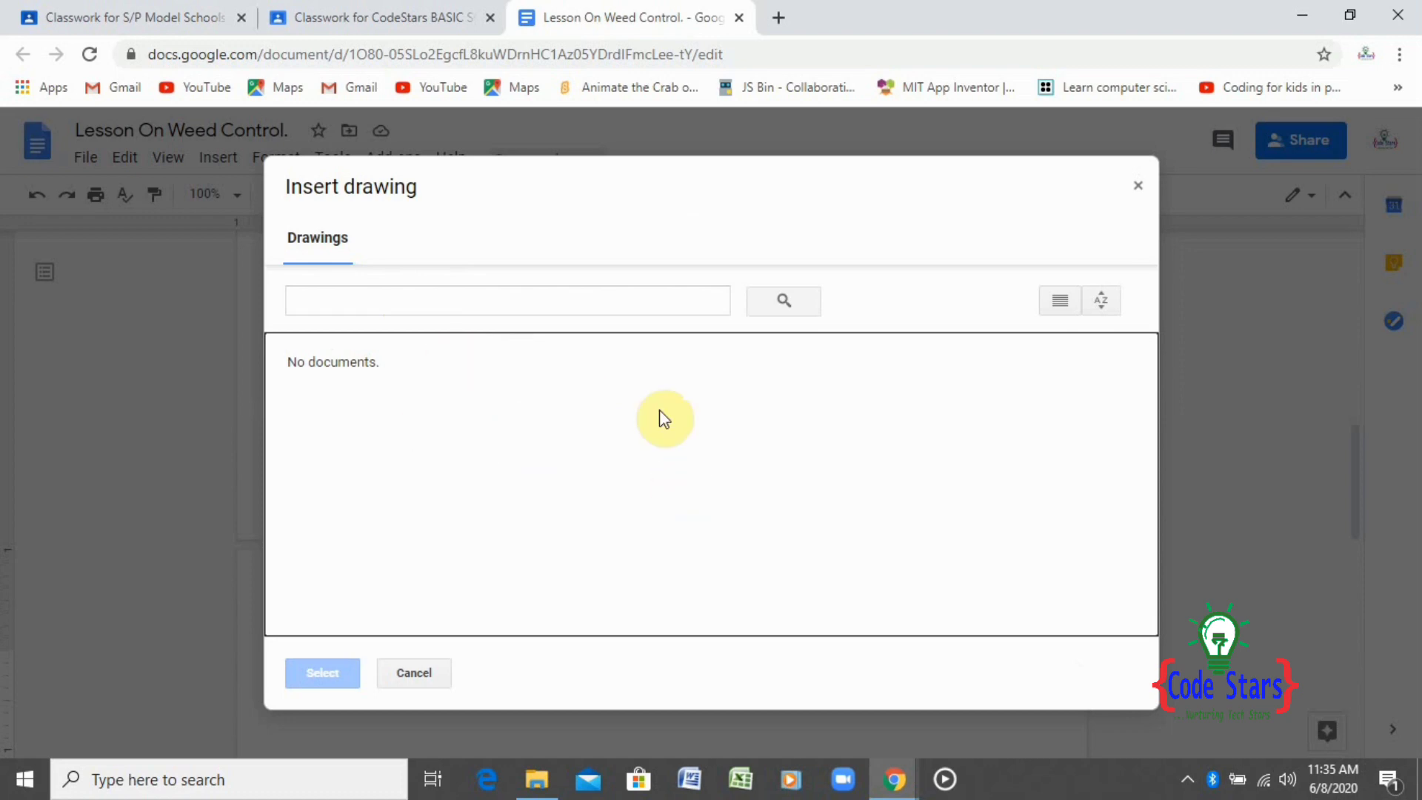
left_click(1139, 186)
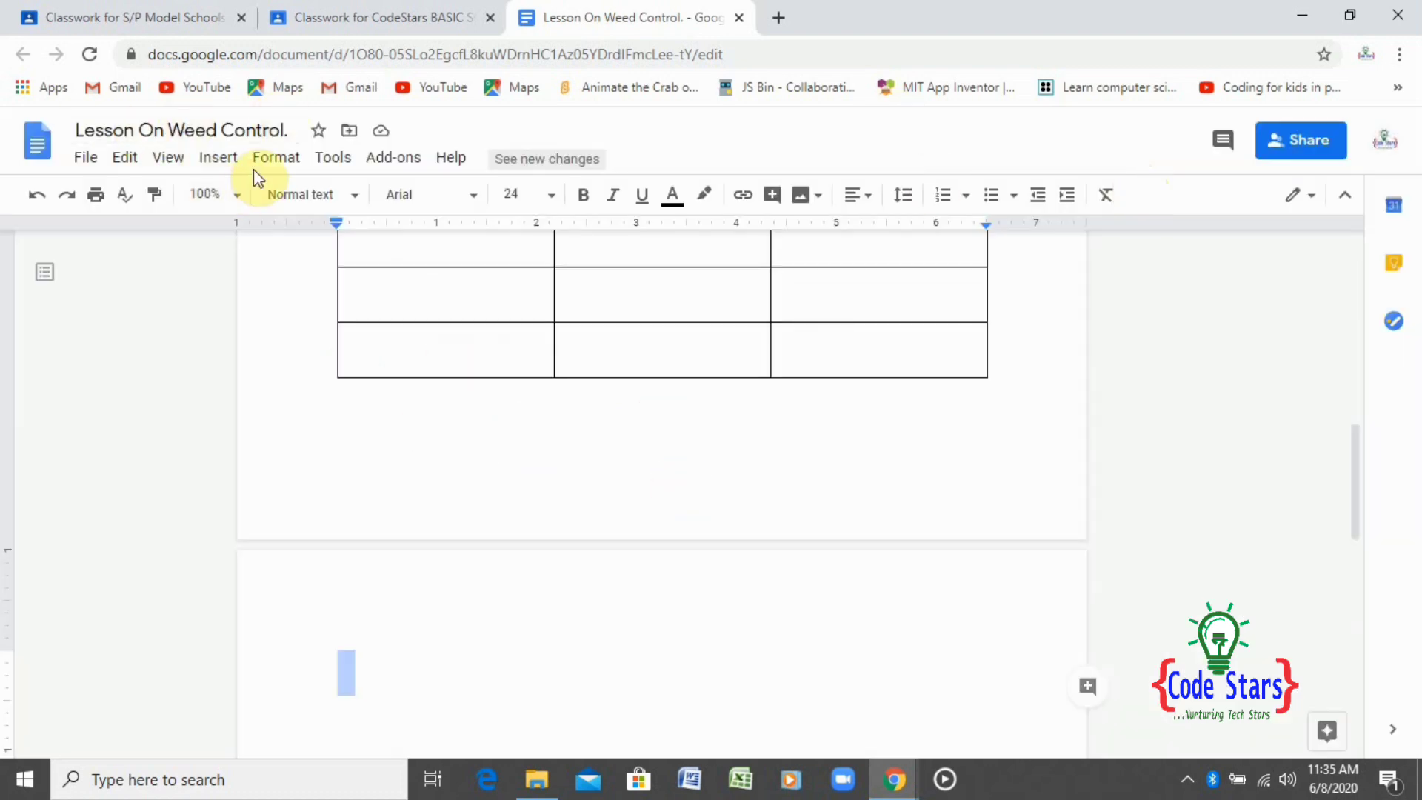
Start a new blank drawing in the Lesson On Weed Control. document, on the page below the table.
left_click(216, 160)
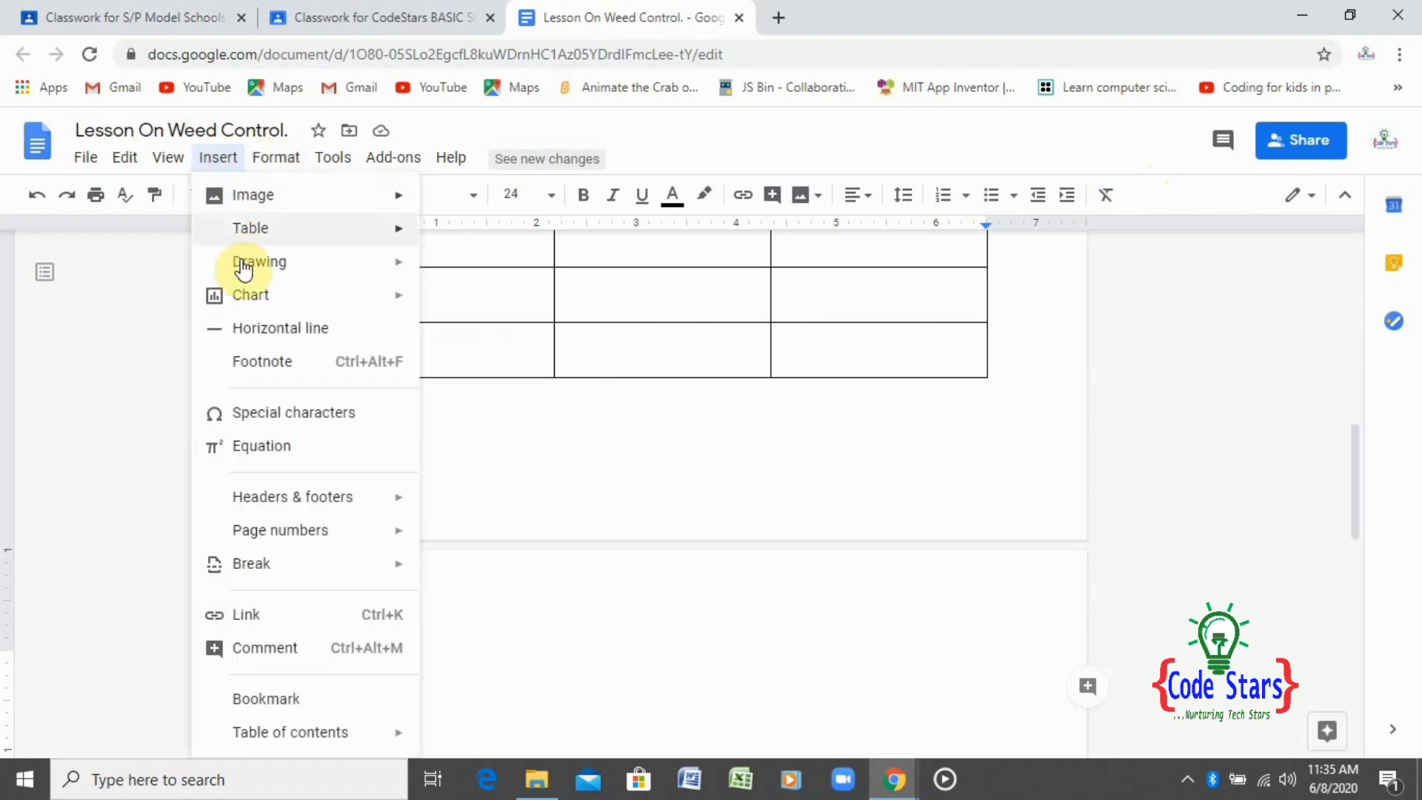
mouse_move(266, 267)
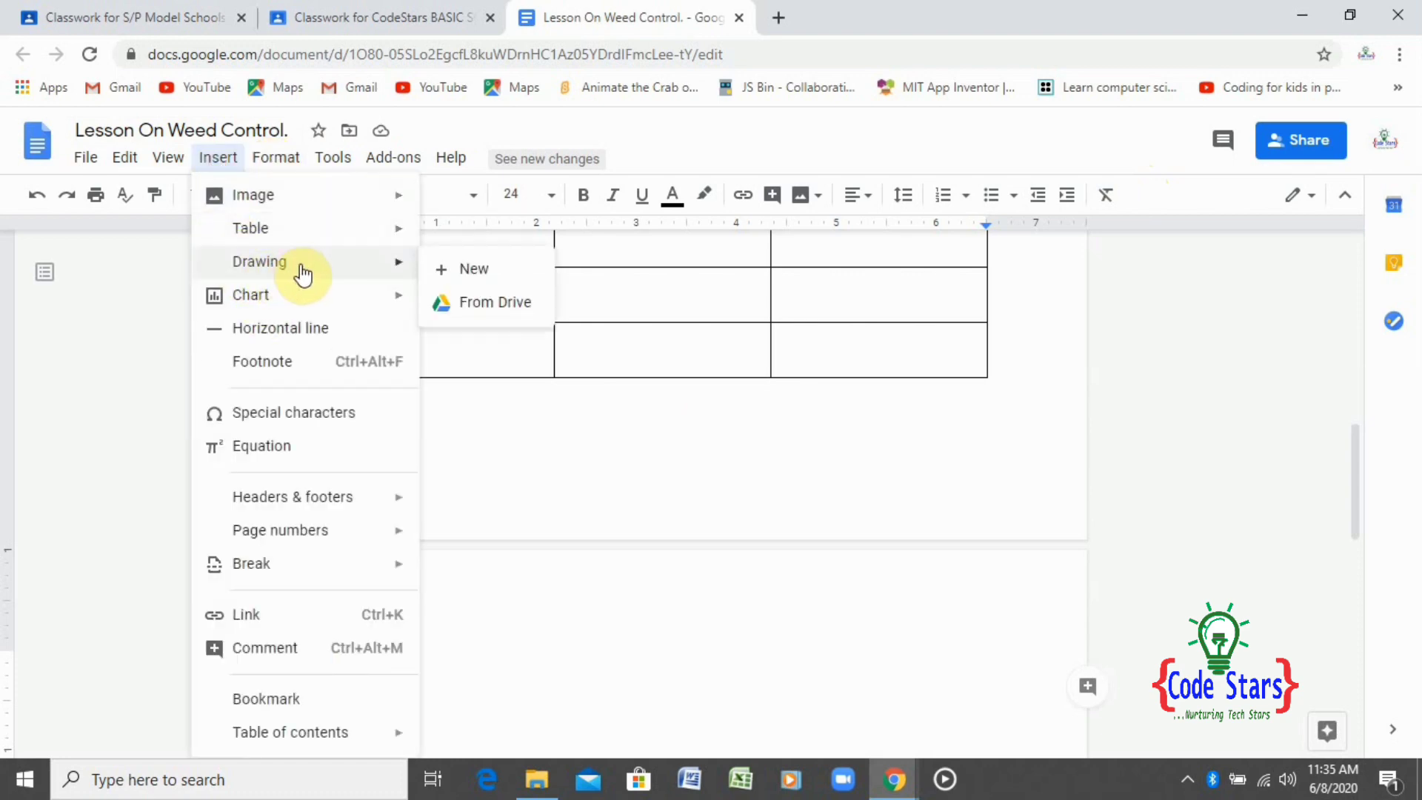
left_click(445, 269)
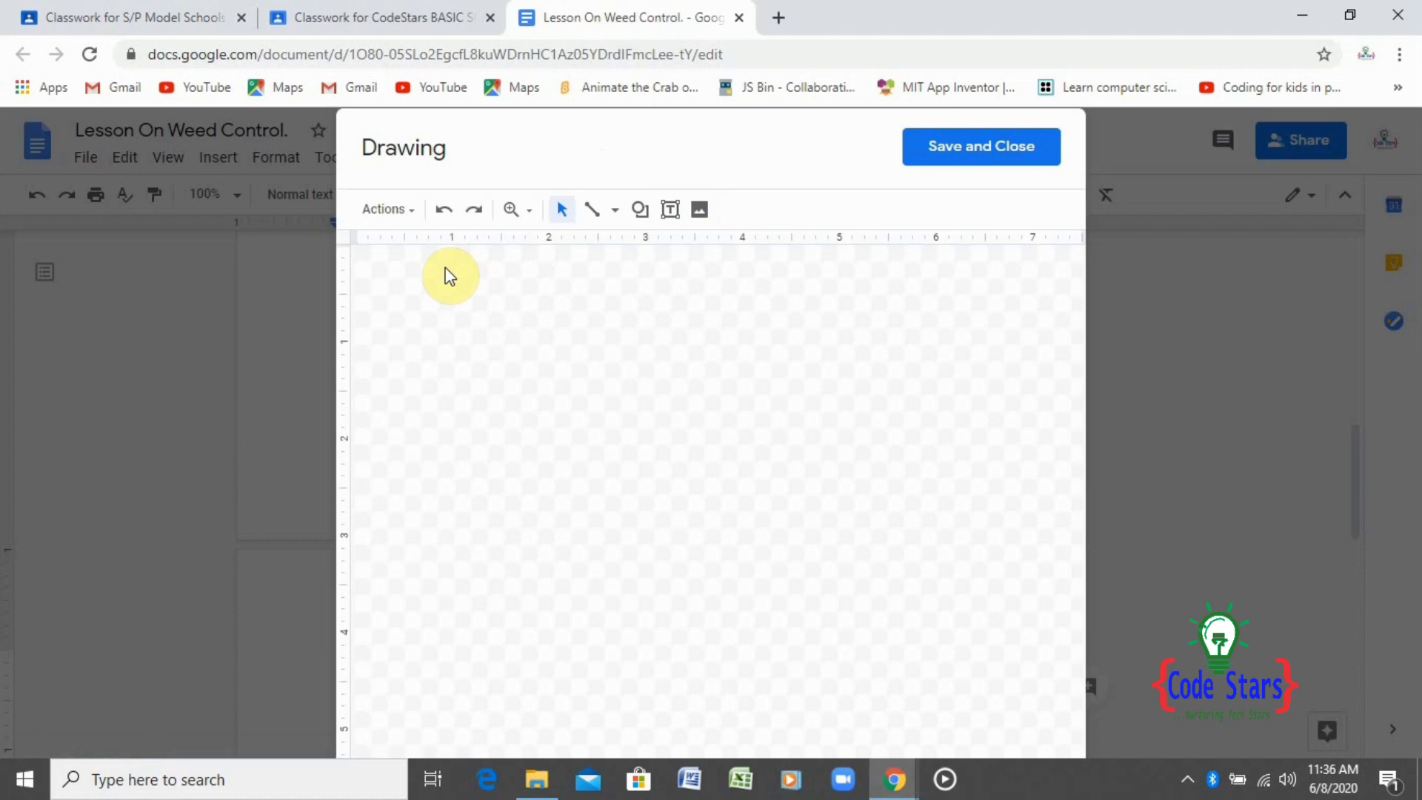
Try to draw a straight diagonal line down across the middle of the drawing canvas.
left_click(589, 215)
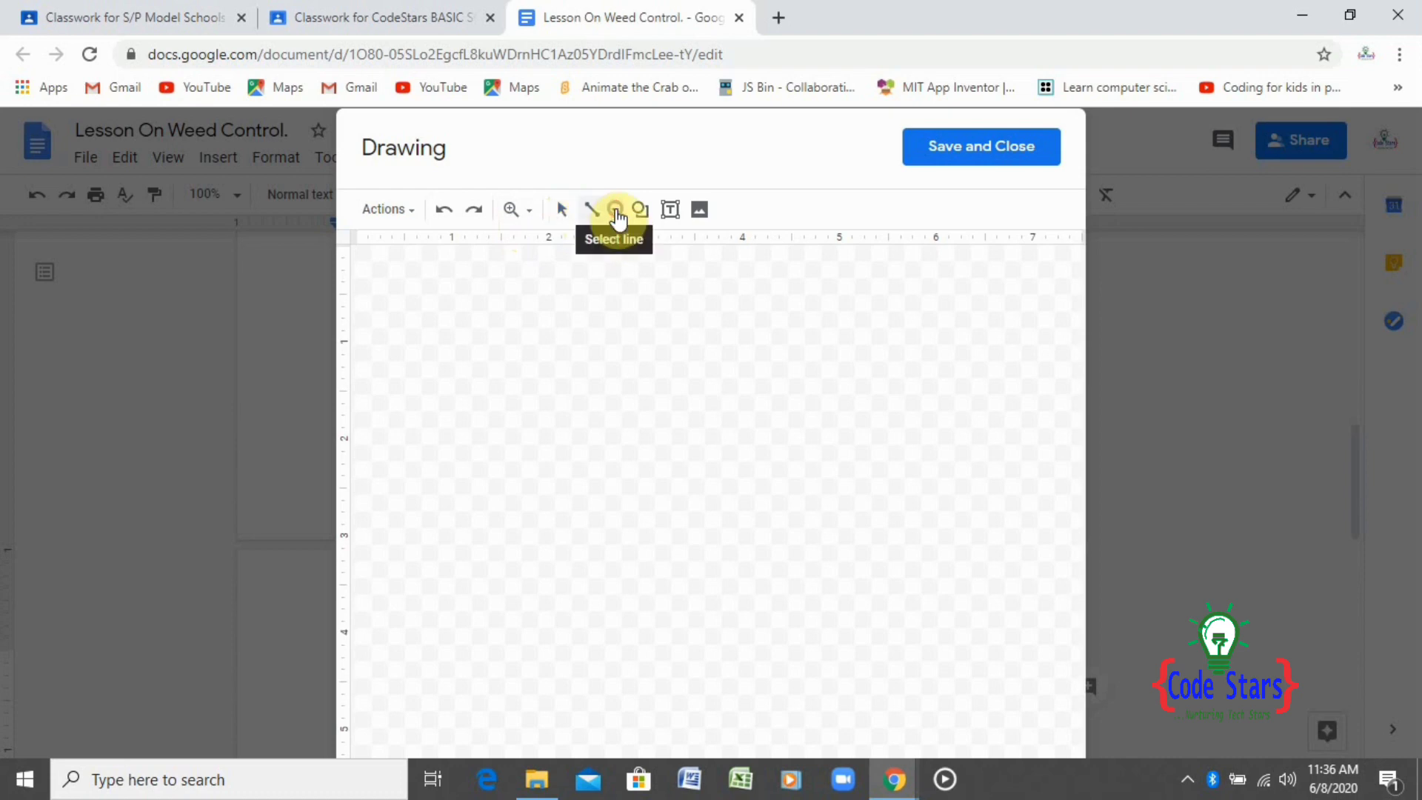
left_click(616, 213)
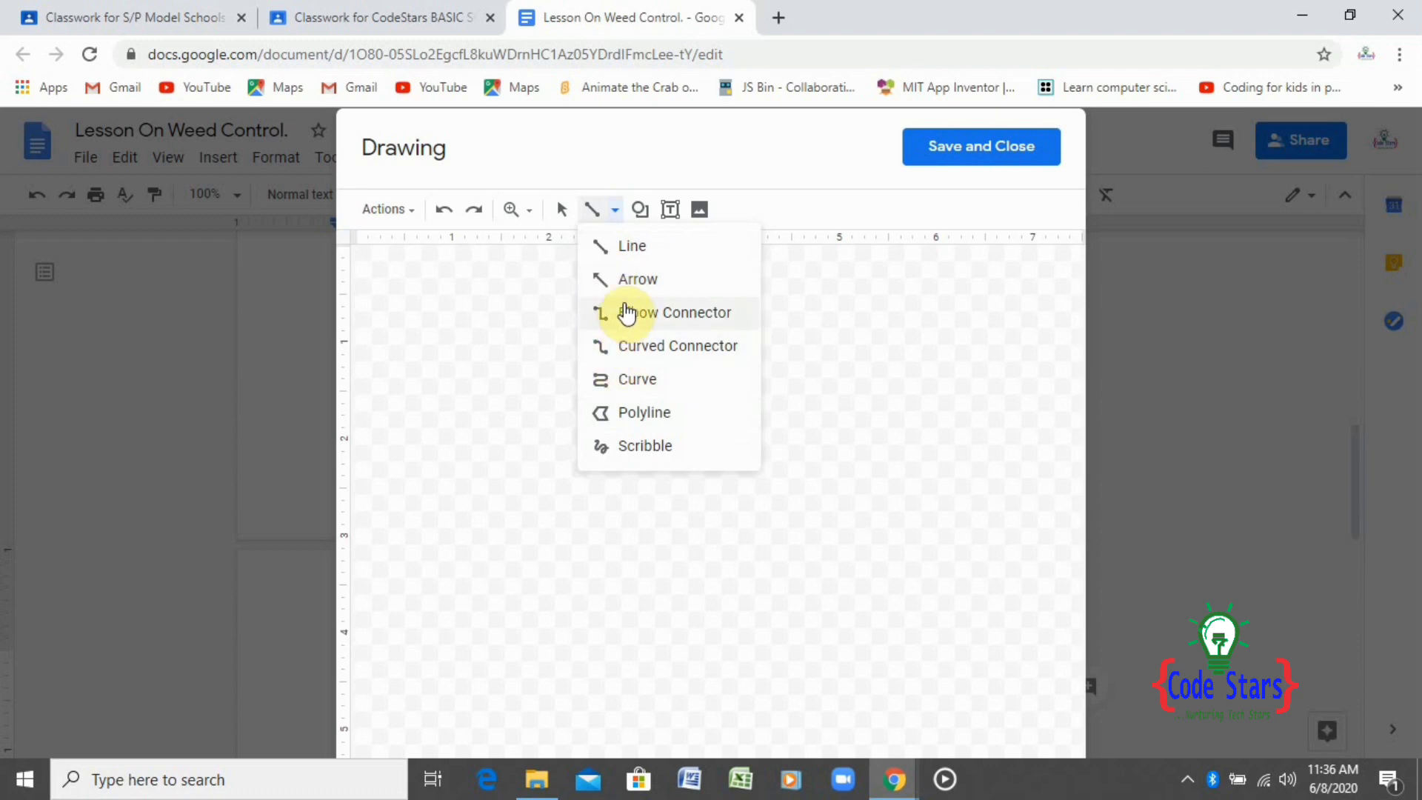
left_click(635, 246)
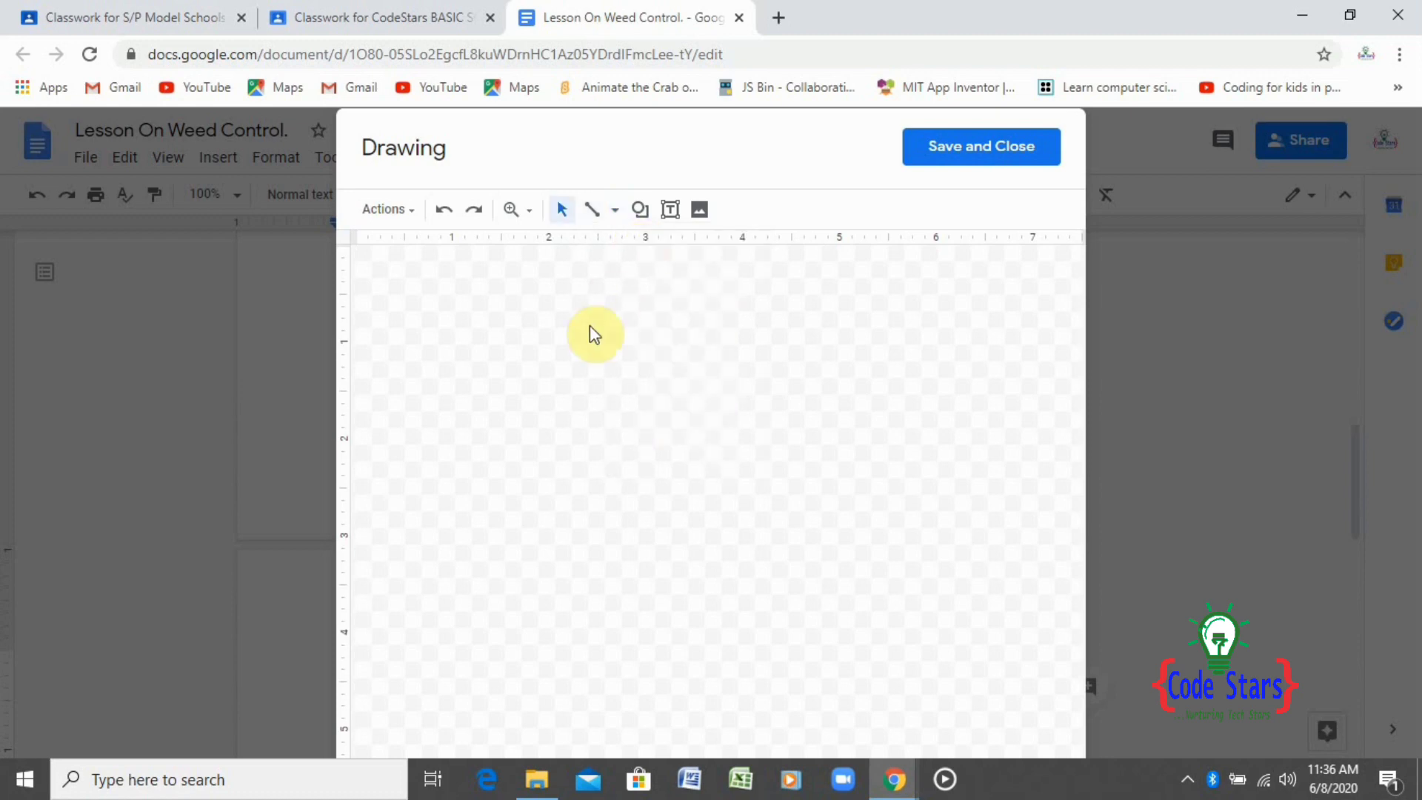
mouse_move(572, 326)
left_mouse_down()
mouse_move(616, 392)
mouse_move(863, 489)
mouse_move(943, 503)
left_mouse_up()
Draw a nearly vertical straight line about 3 inches long and, to its right, a diagonal arrow pointing up to the right.
left_click(615, 211)
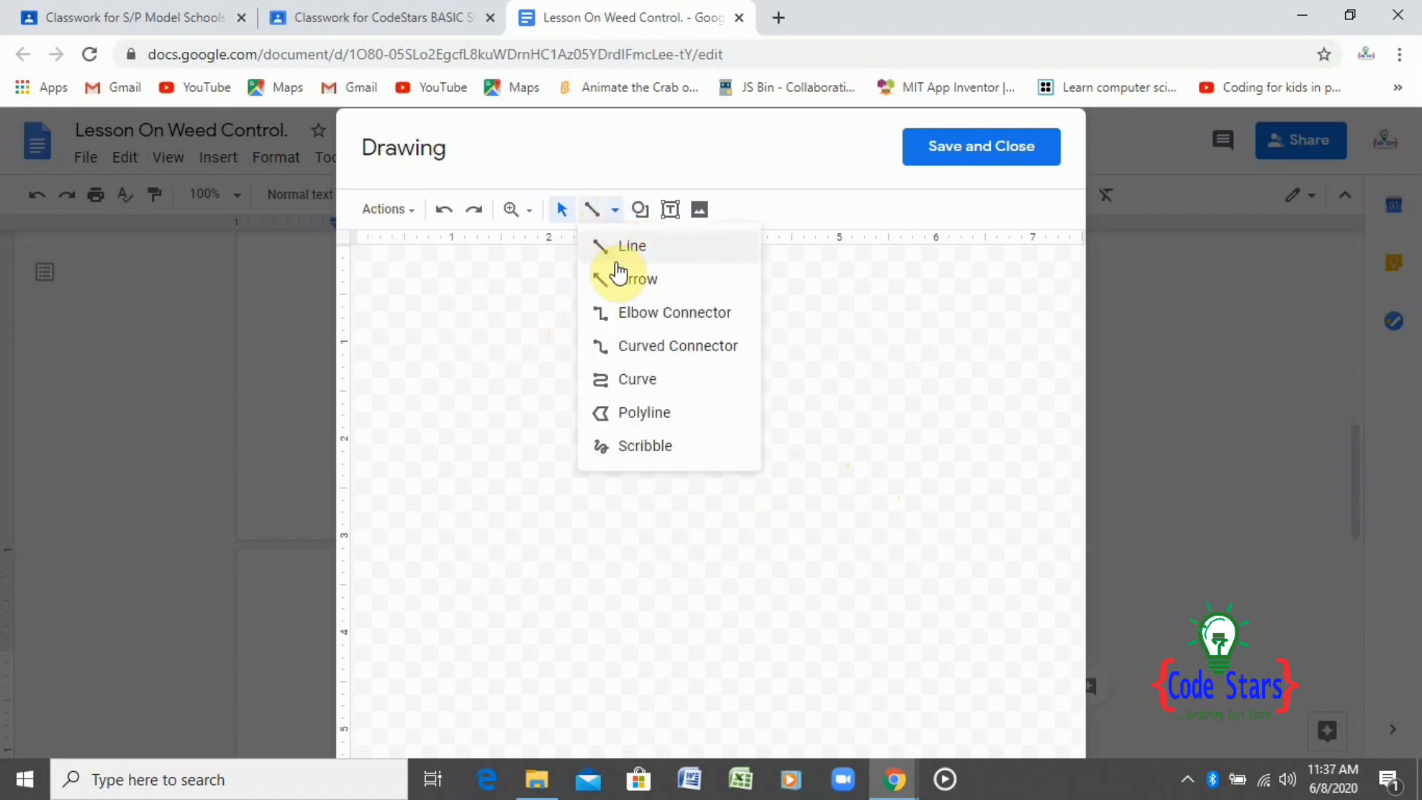
left_click(613, 247)
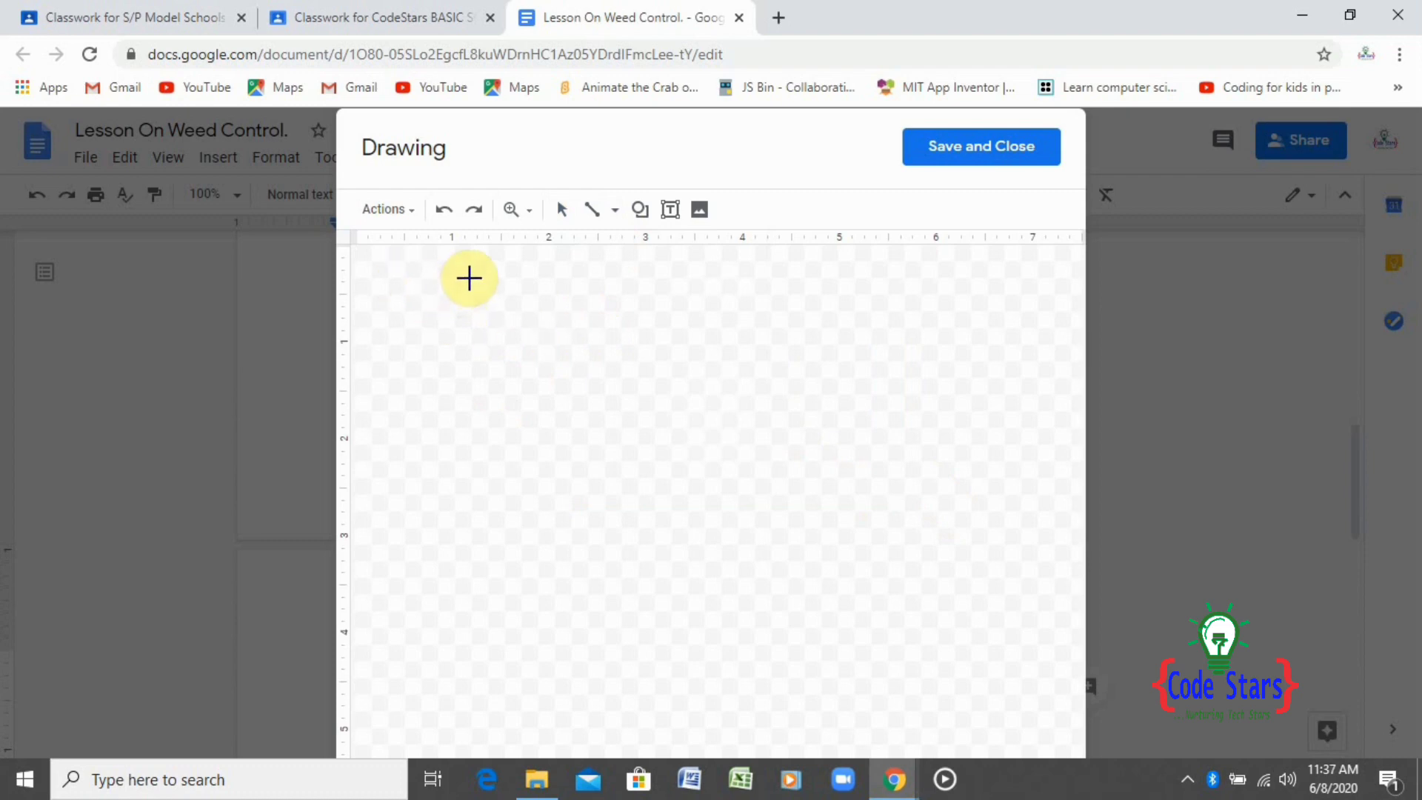
mouse_move(469, 276)
left_mouse_down()
mouse_move(497, 470)
mouse_move(470, 510)
mouse_move(484, 577)
left_mouse_up()
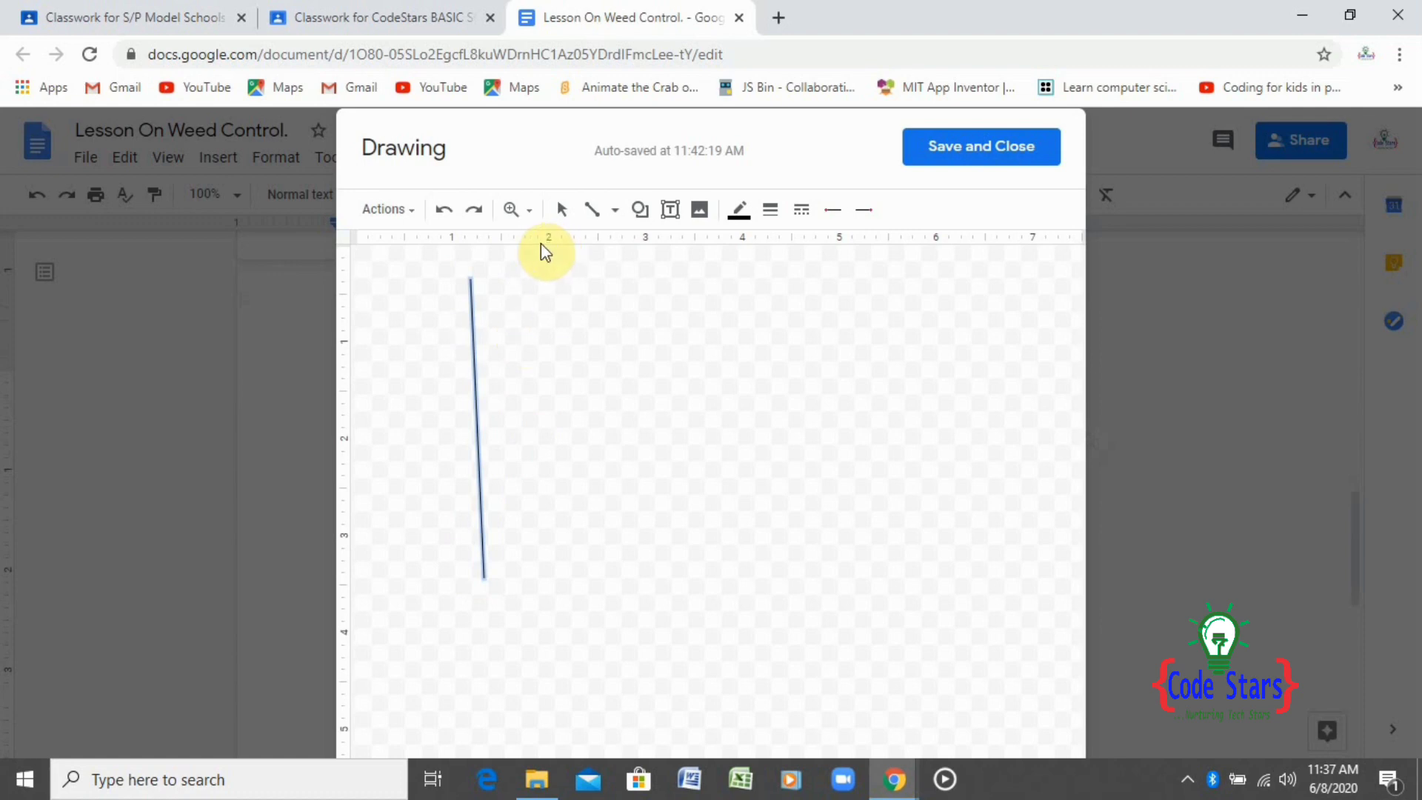
left_click(614, 212)
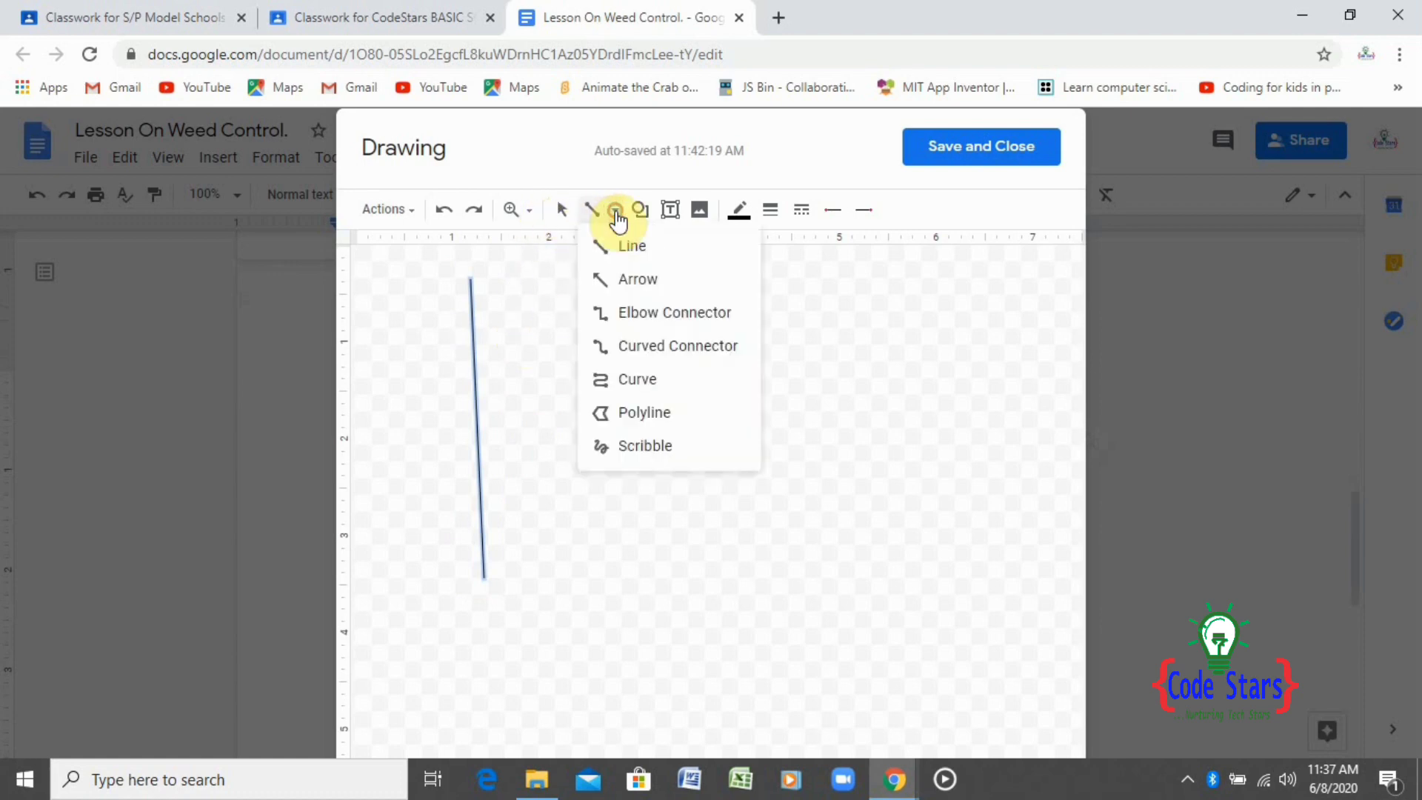
left_click(634, 279)
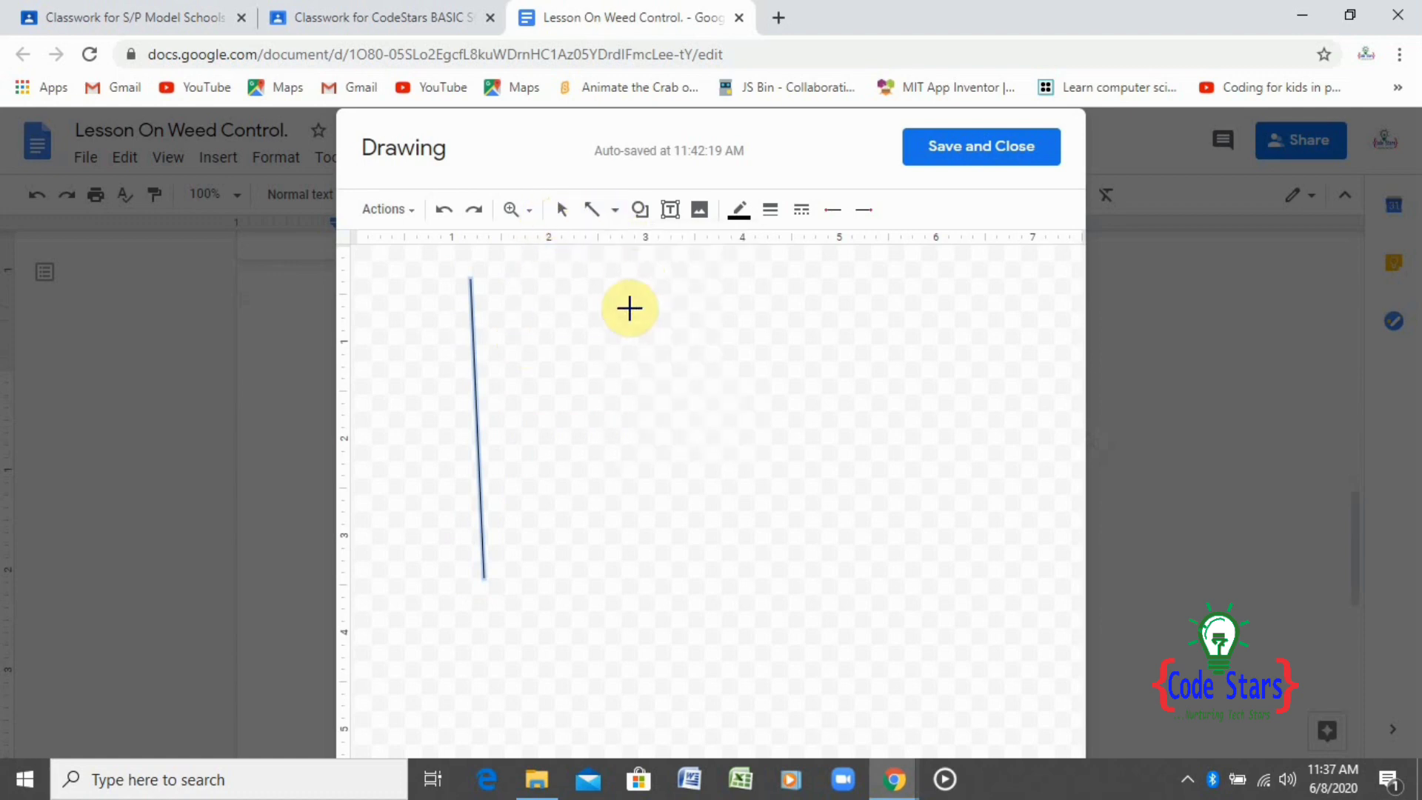
left_click_drag(622, 477, 743, 359)
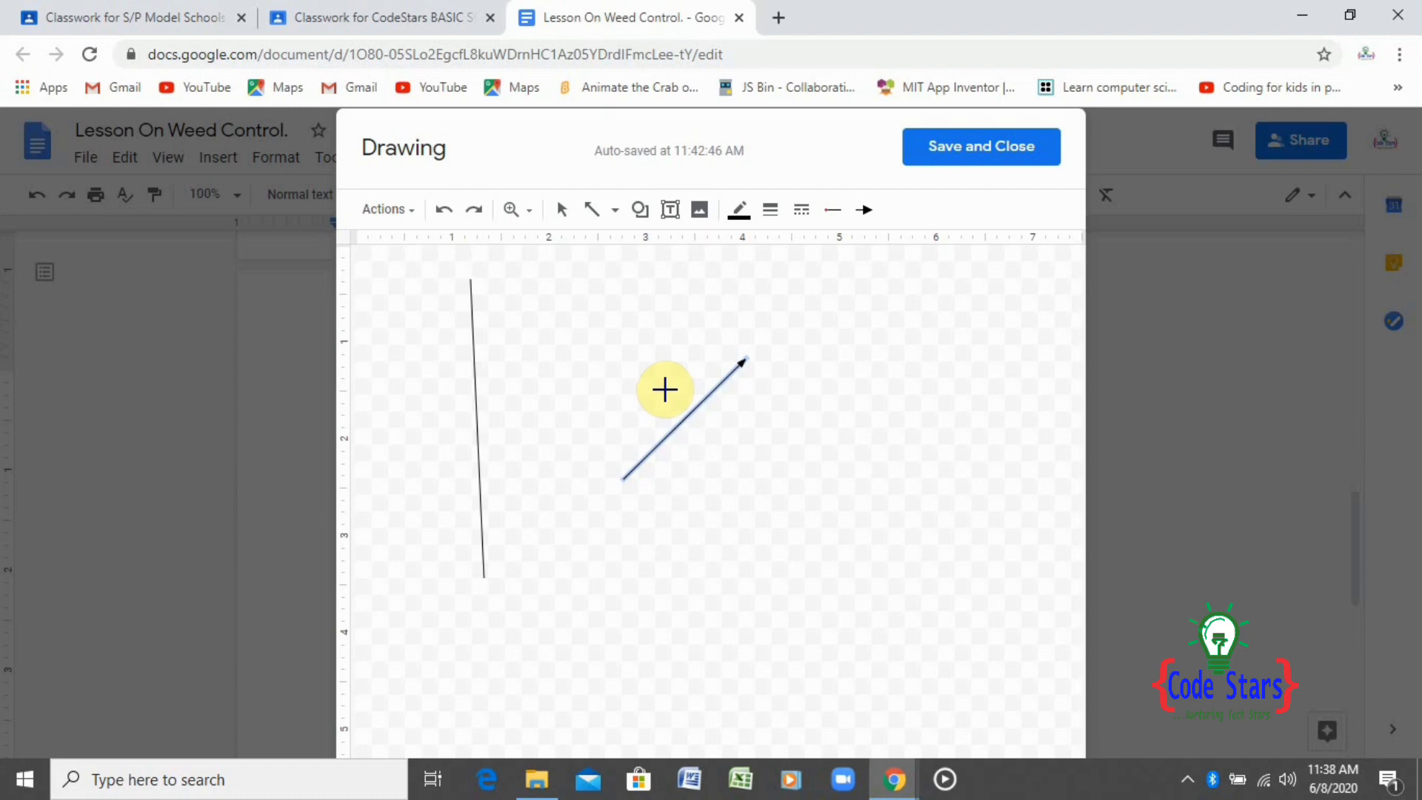
Draw a short downward elbow connector beside the arrow and a curved connector about 2 inches long running rightward above it.
left_click(615, 211)
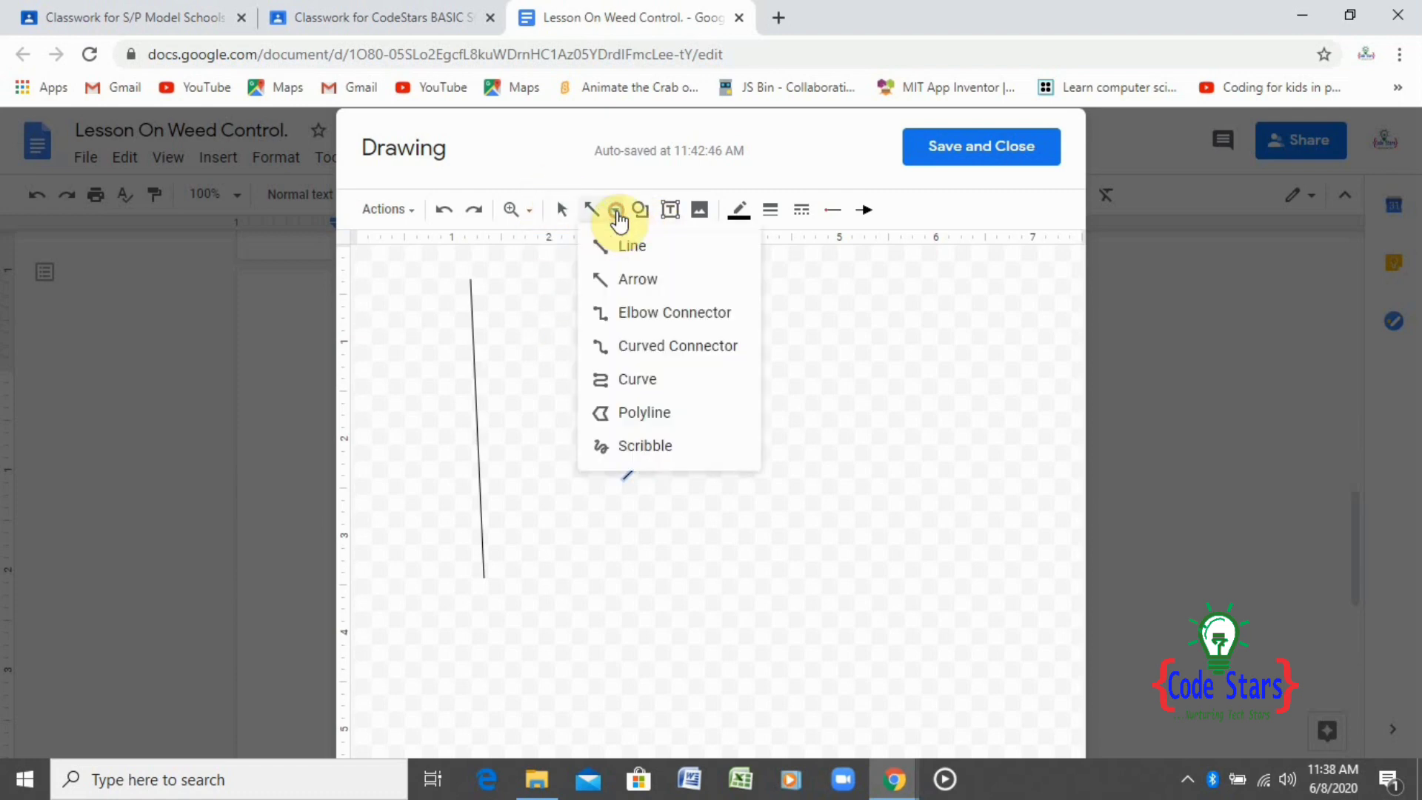
left_click(656, 317)
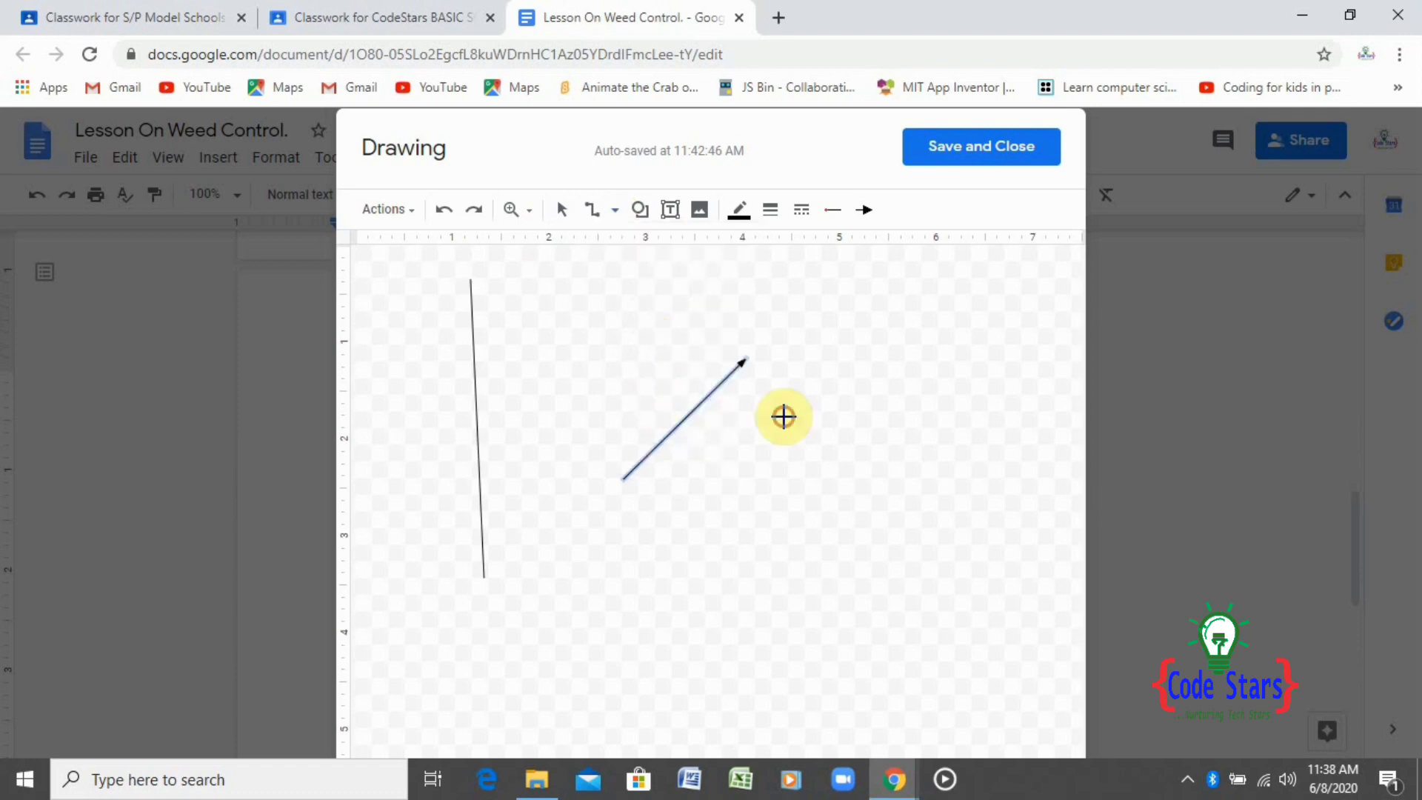
left_click_drag(783, 417, 775, 519)
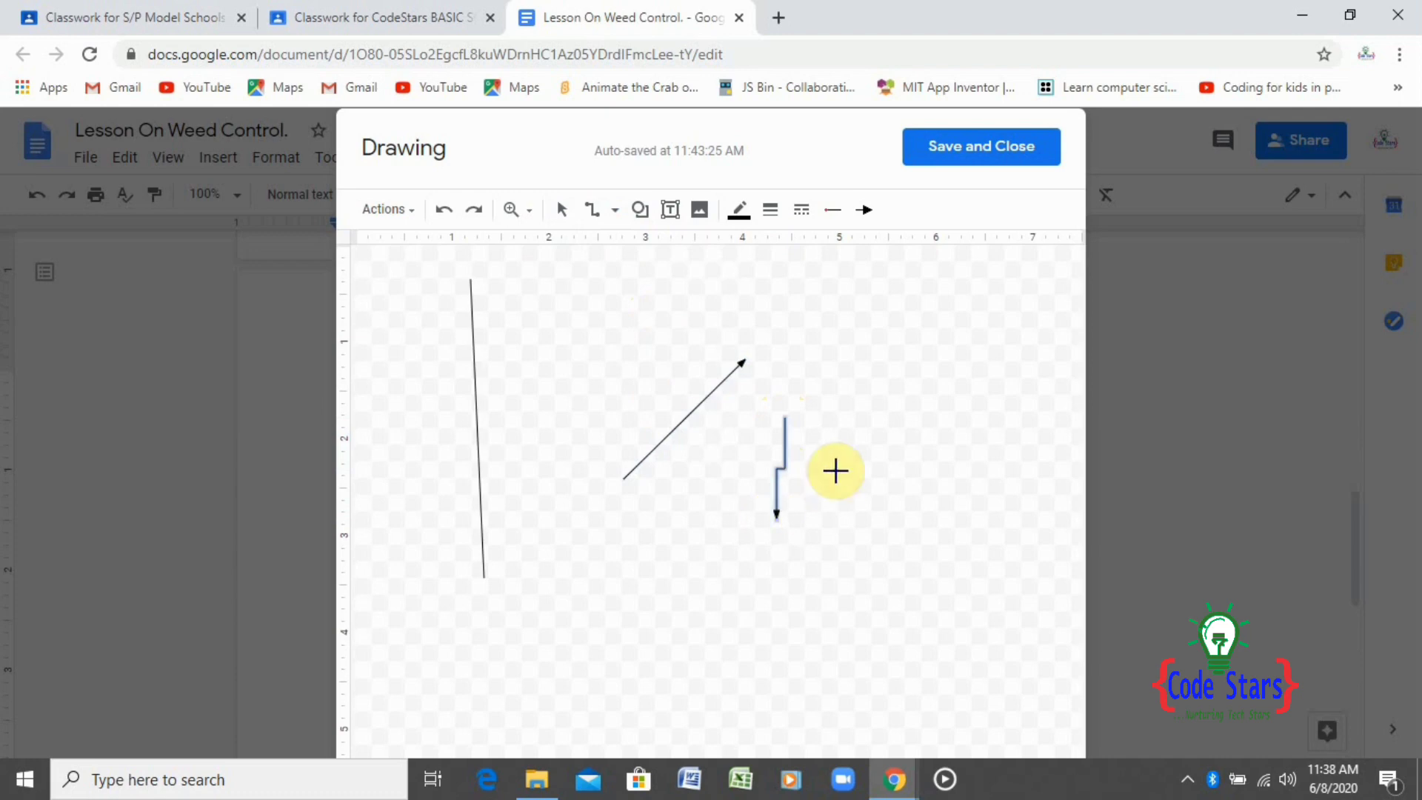
left_click(614, 210)
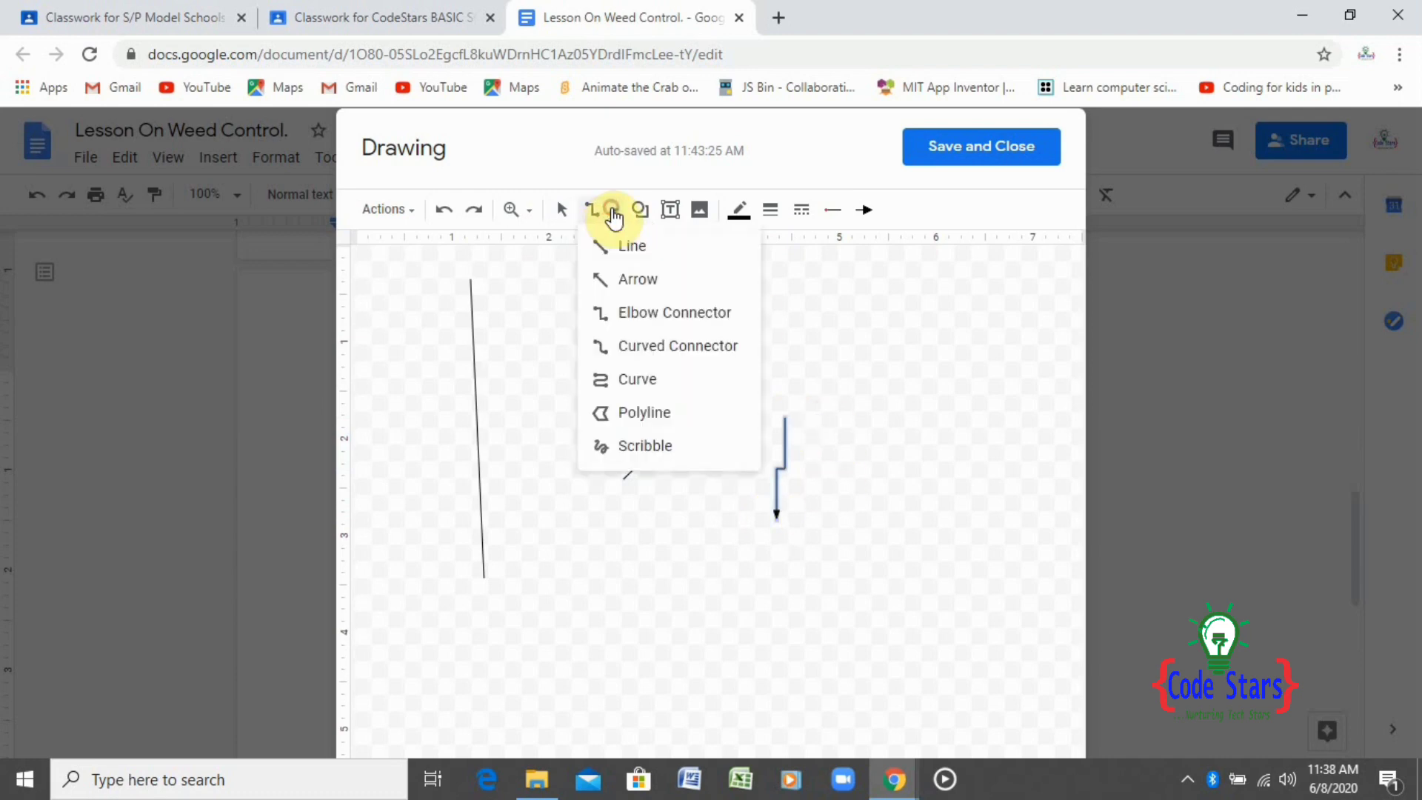
left_click(642, 347)
left_click_drag(661, 342, 844, 329)
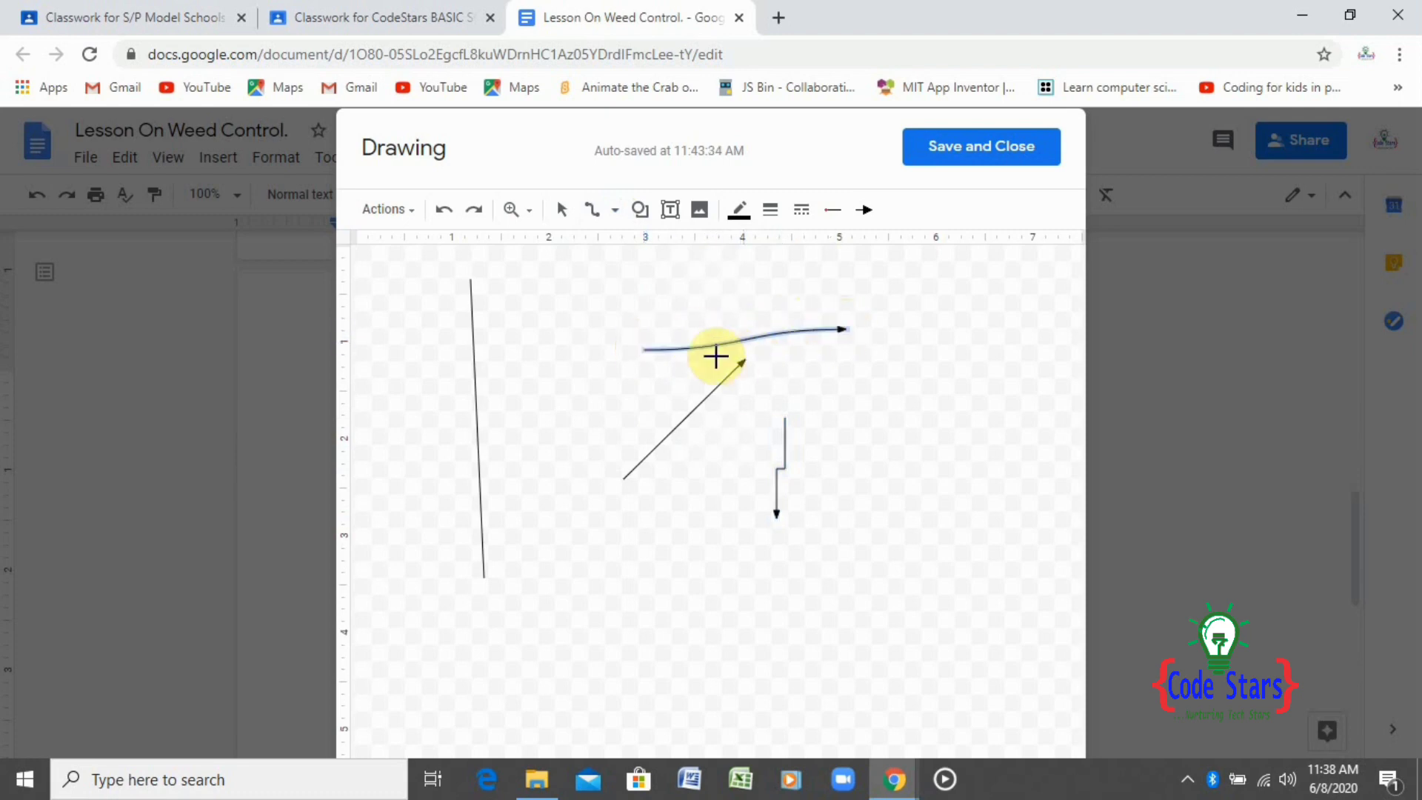
Draw a self-crossing polyline of three segments below the arrow and elbow connector, ending at its lowest point.
left_click(614, 210)
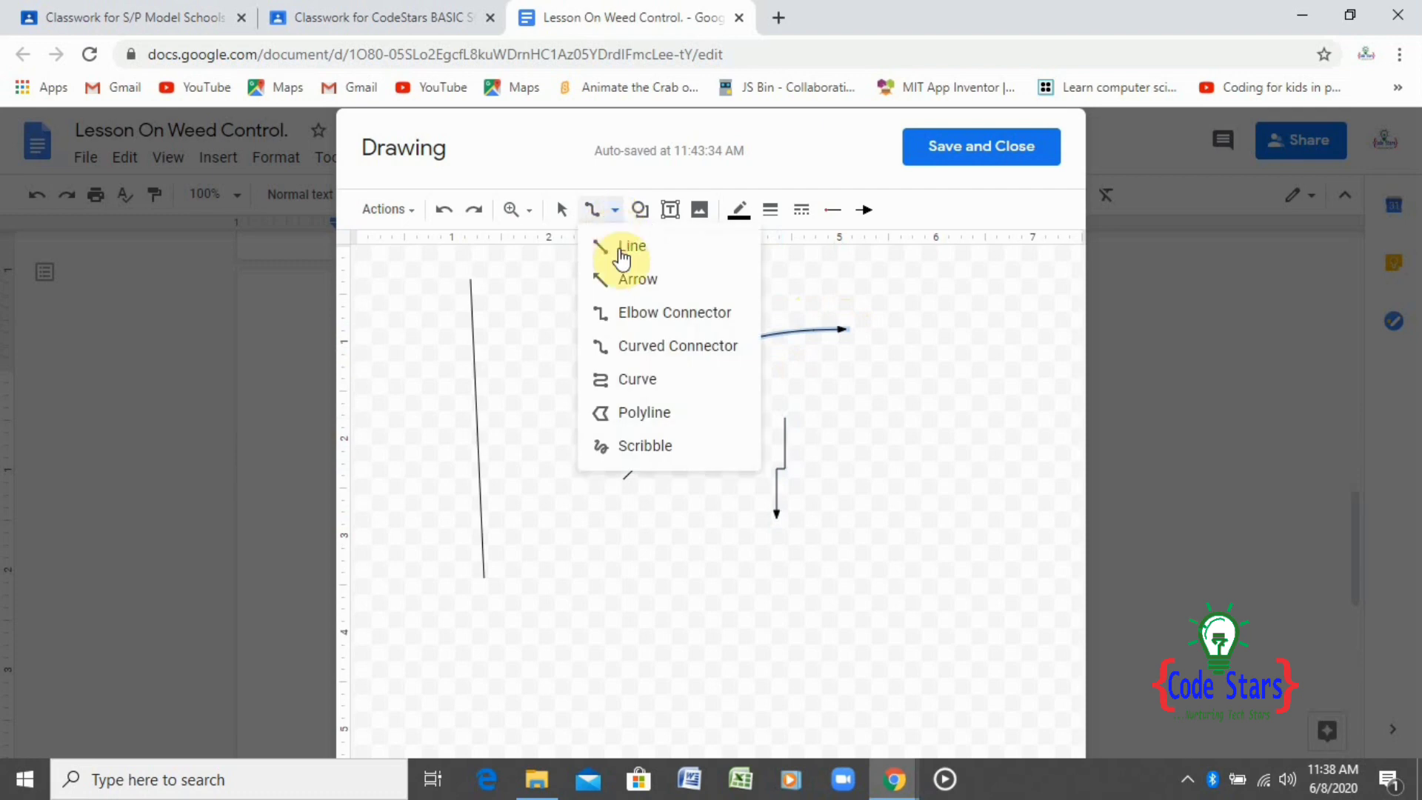
left_click(659, 415)
left_click(656, 552)
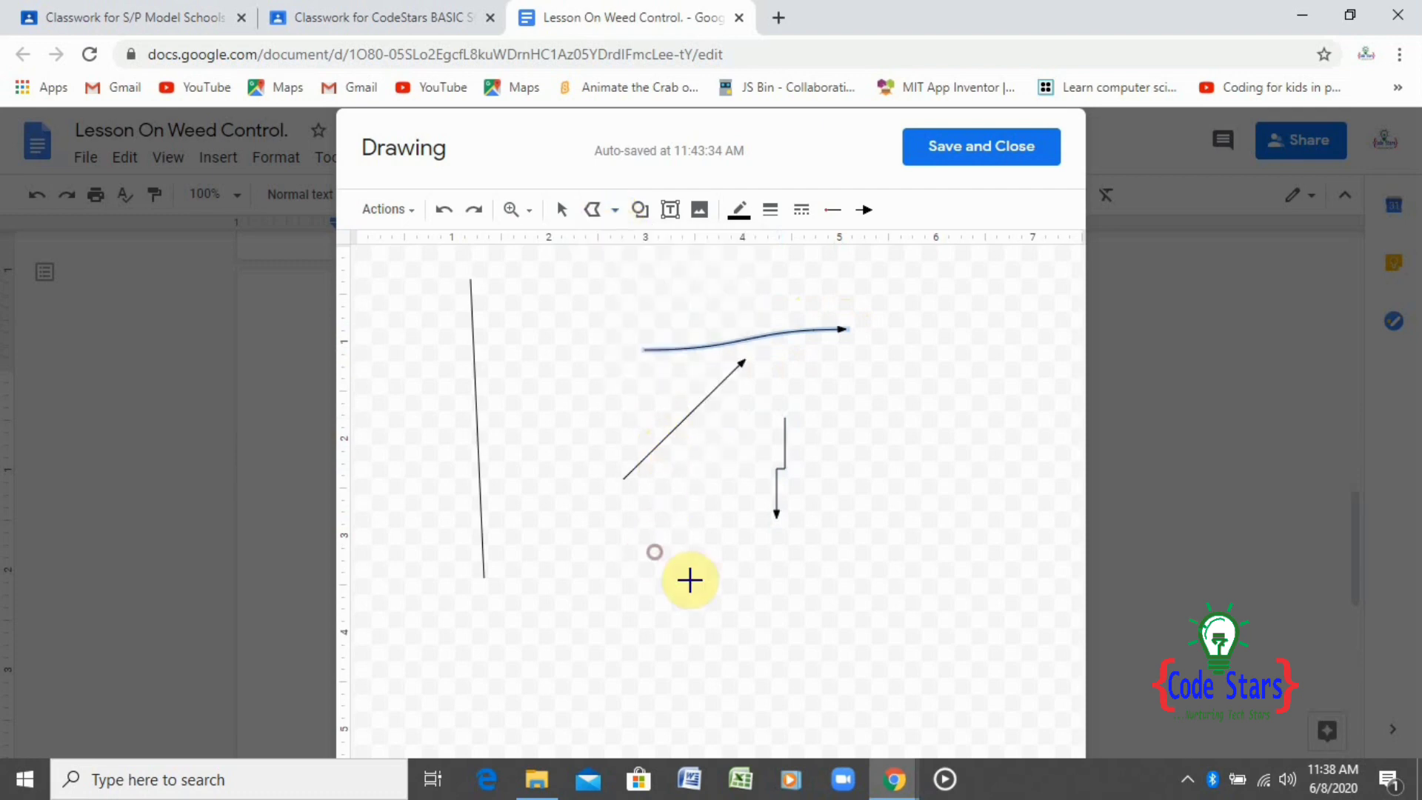
left_click(839, 630)
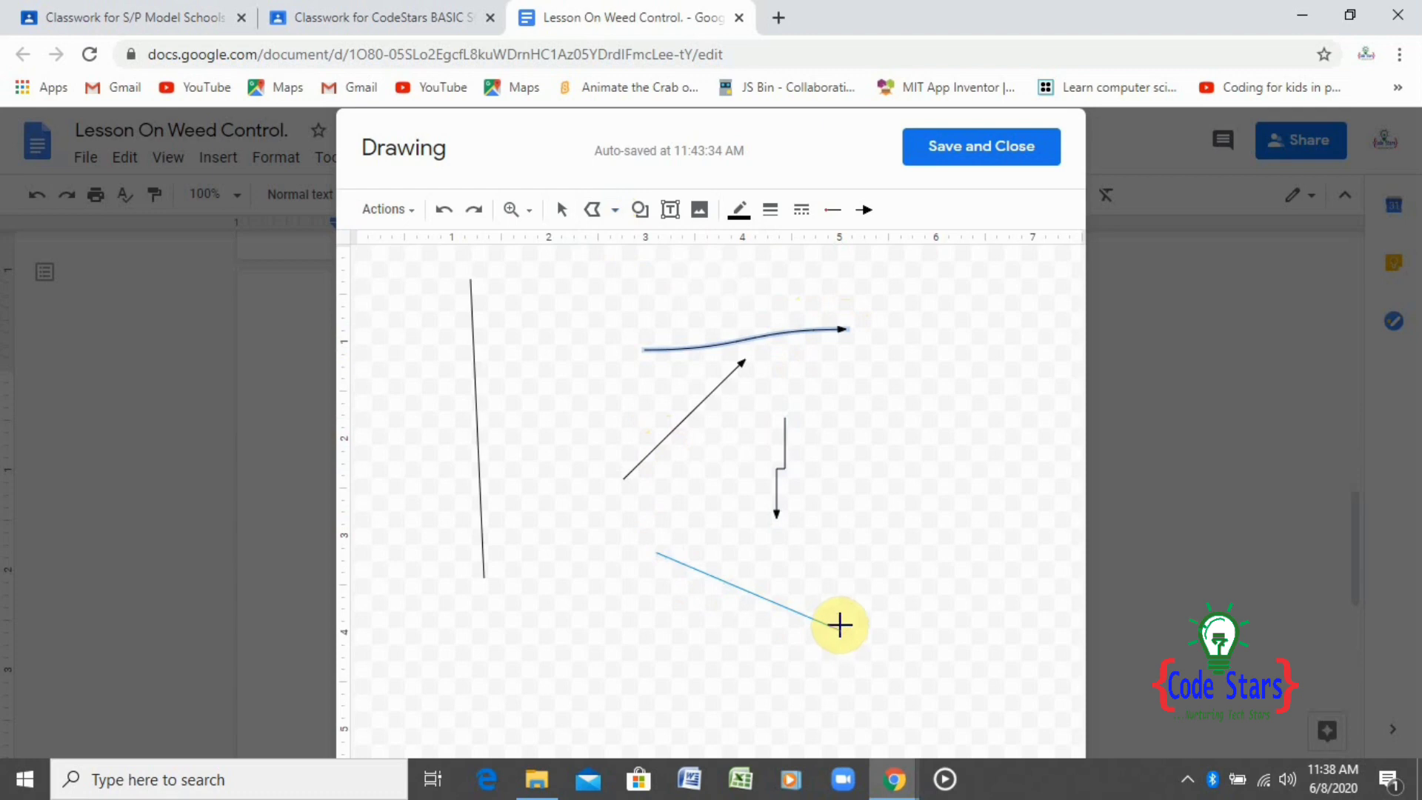
left_click(836, 485)
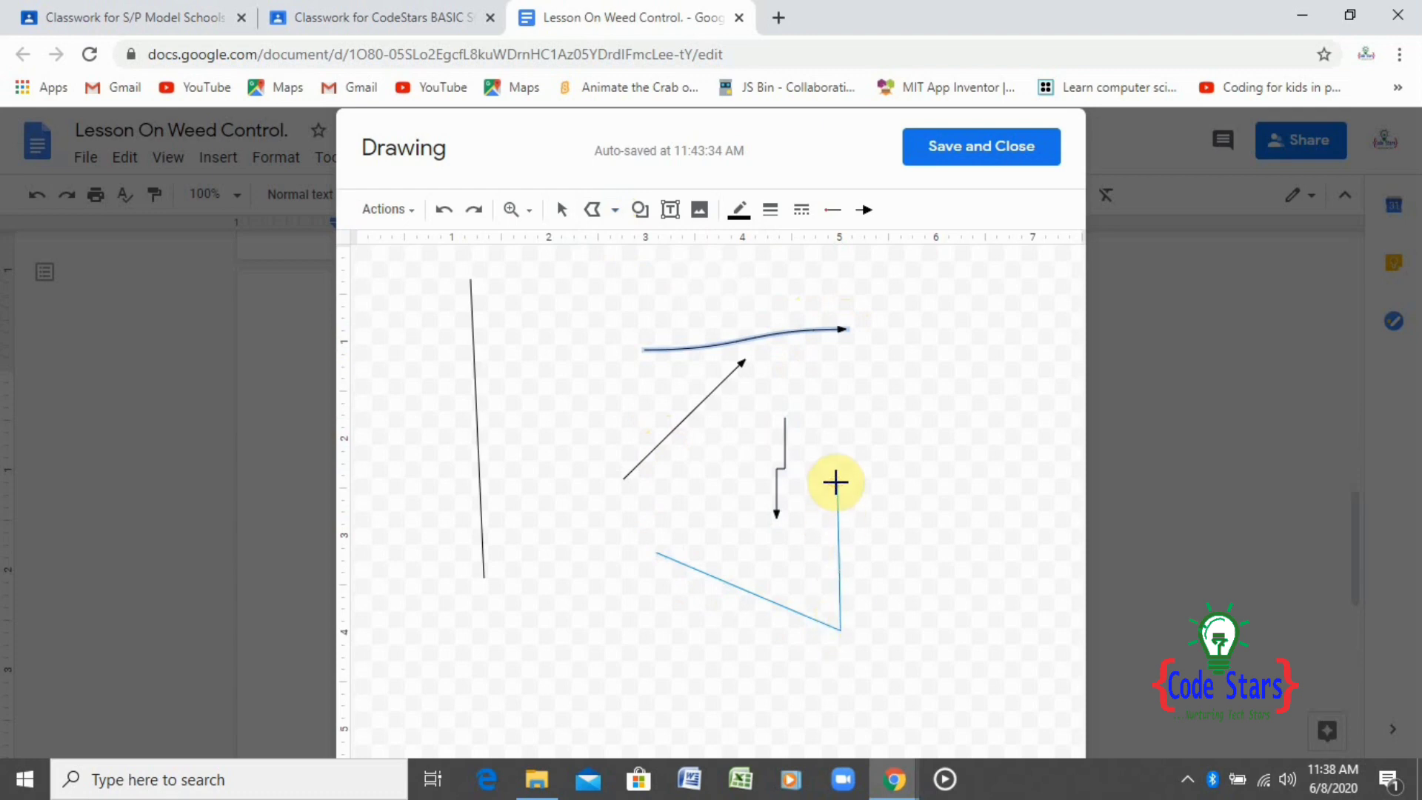
double_click(704, 653)
left_click(707, 659)
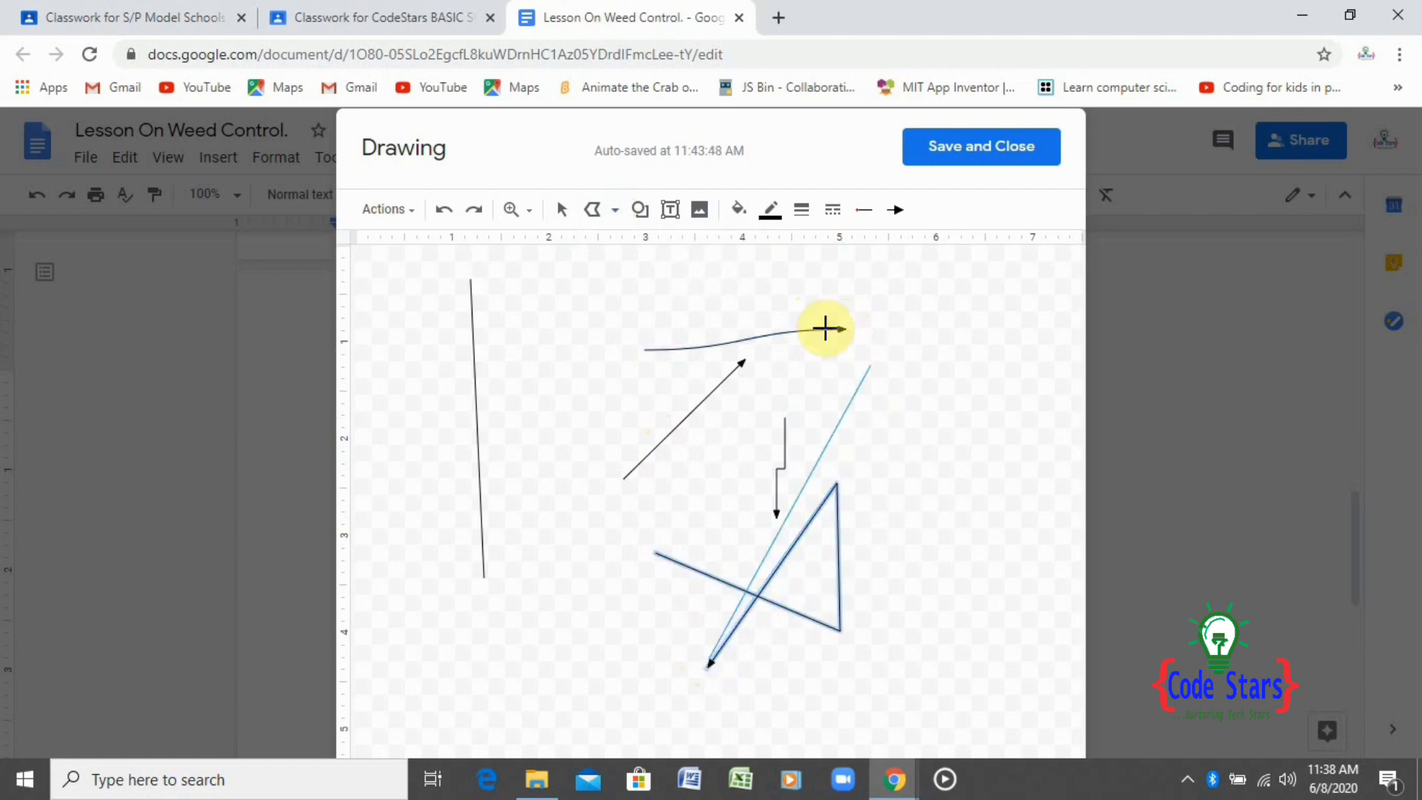
left_click(504, 277)
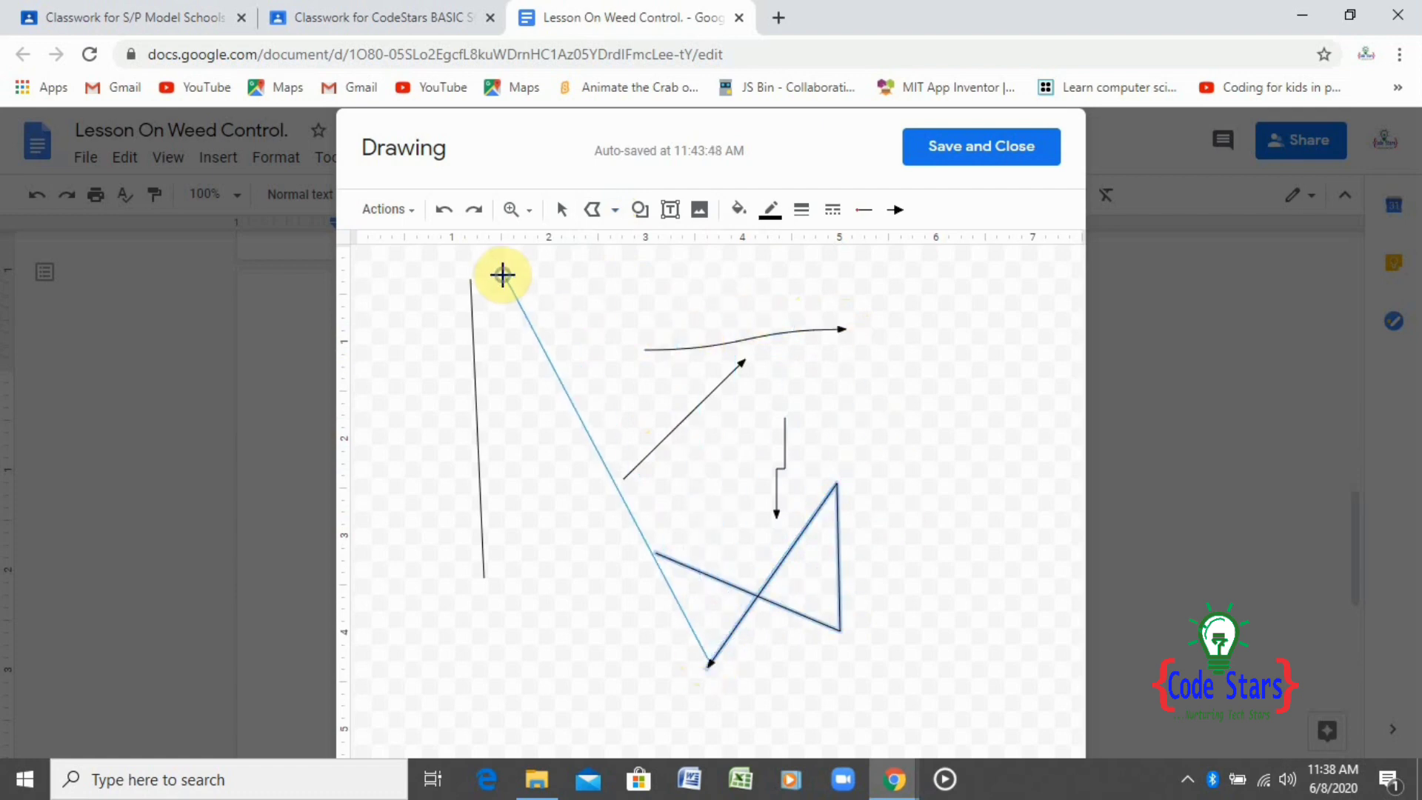
Draw two freehand scribbles: an open hook about 1 inch wide beside the elbow connector and a closed loop beside the vertical line.
left_click(615, 213)
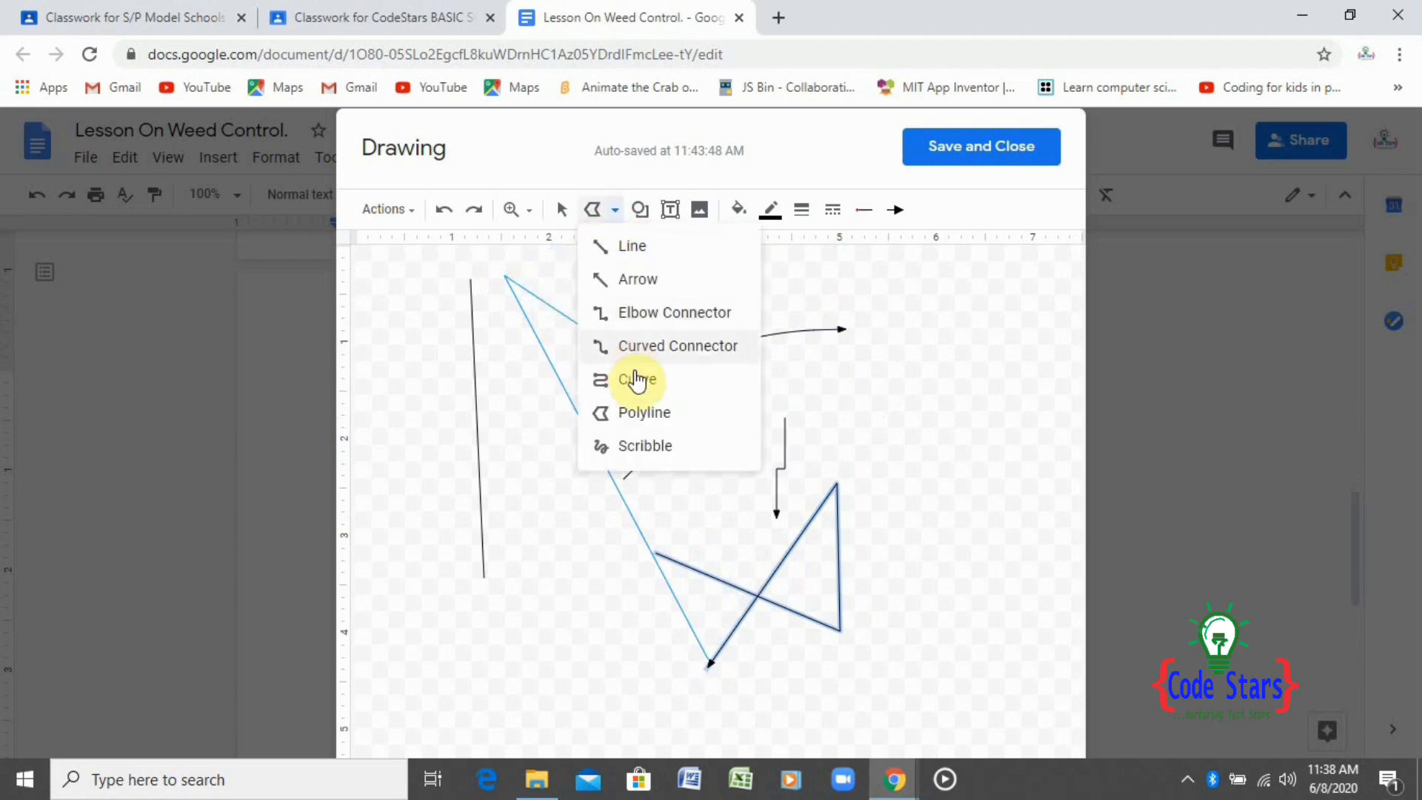
left_click(649, 447)
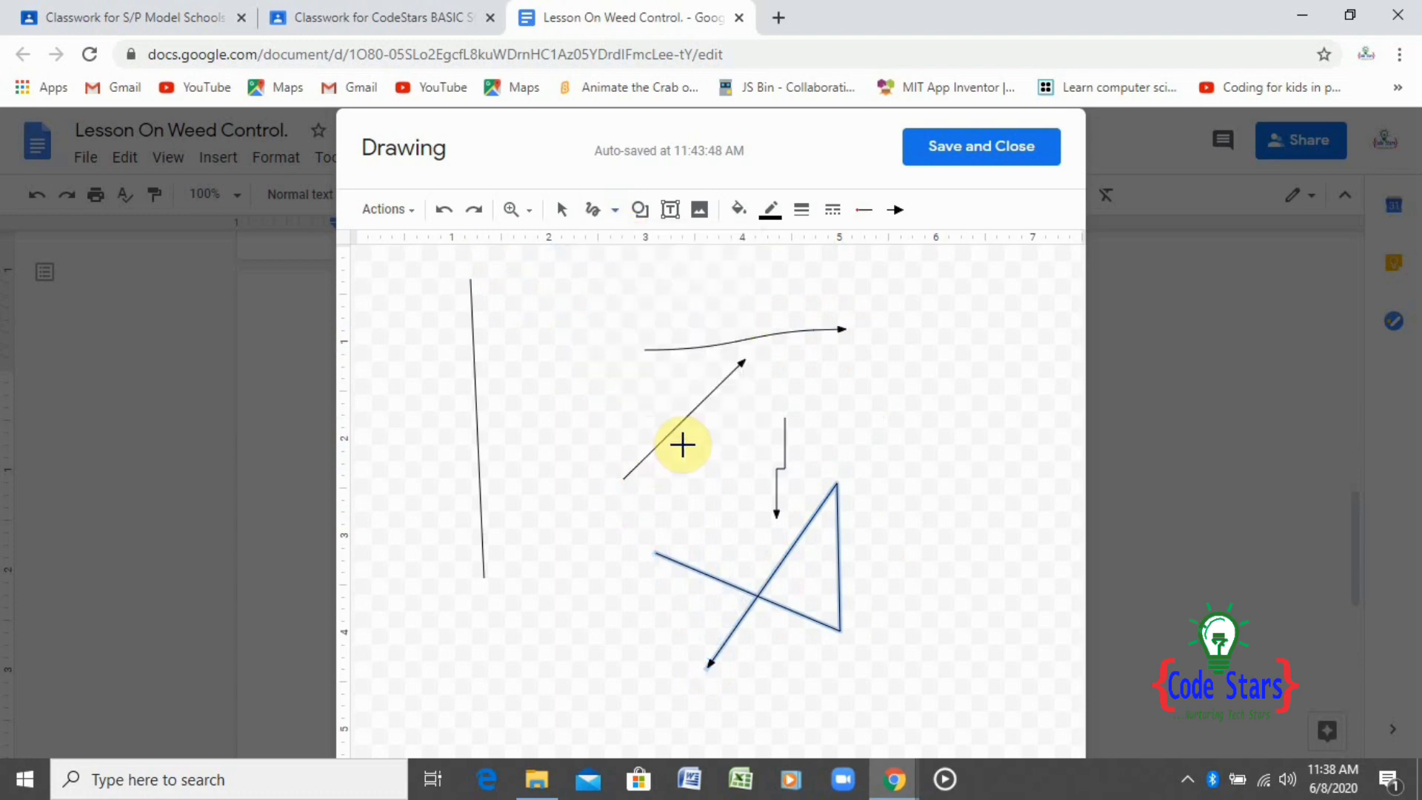
mouse_move(876, 363)
left_mouse_down()
mouse_move(876, 387)
mouse_move(943, 451)
mouse_move(971, 443)
mouse_move(975, 485)
left_mouse_up()
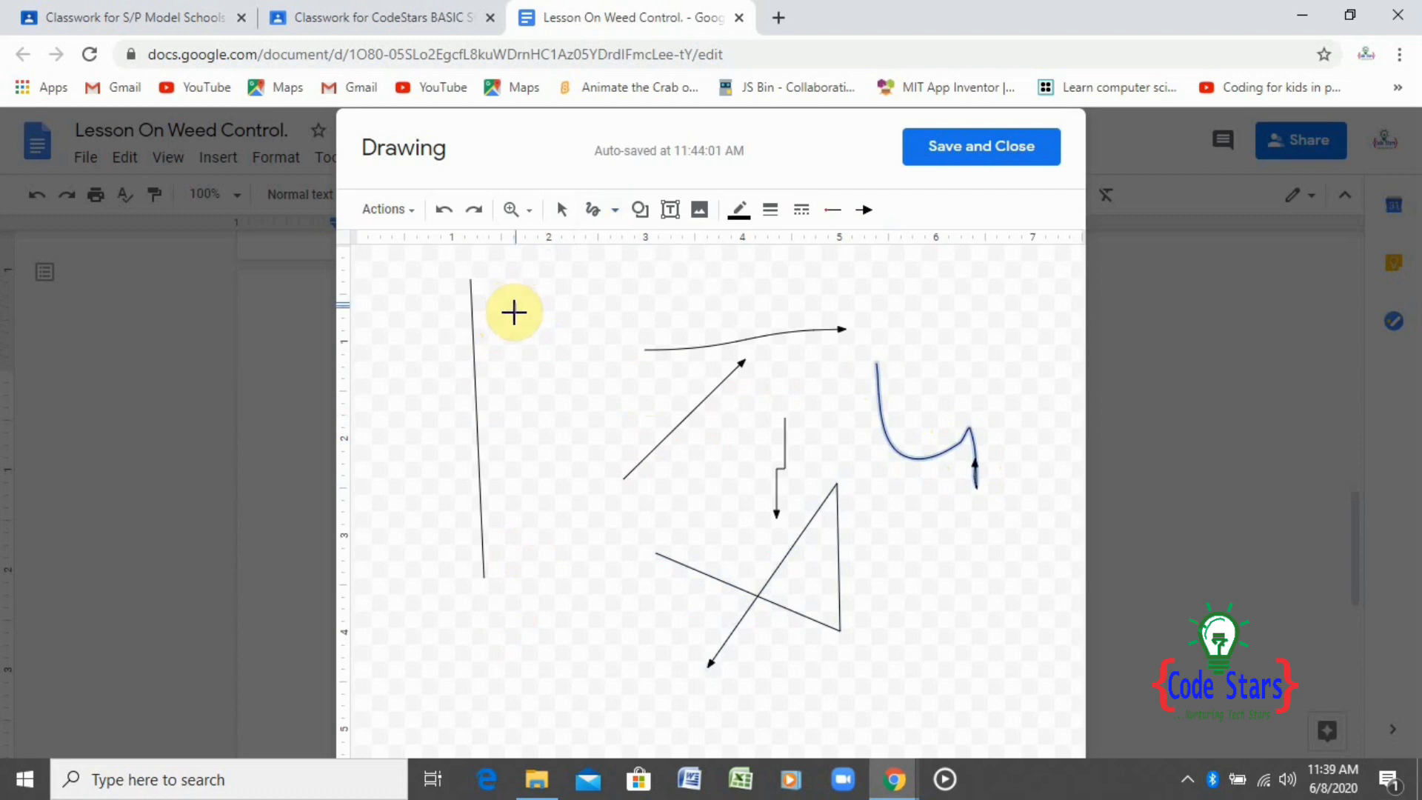
mouse_move(517, 311)
left_mouse_down()
mouse_move(533, 289)
mouse_move(545, 304)
mouse_move(562, 292)
mouse_move(578, 320)
mouse_move(575, 380)
mouse_move(555, 387)
mouse_move(517, 358)
mouse_move(516, 305)
mouse_move(509, 315)
left_mouse_up()
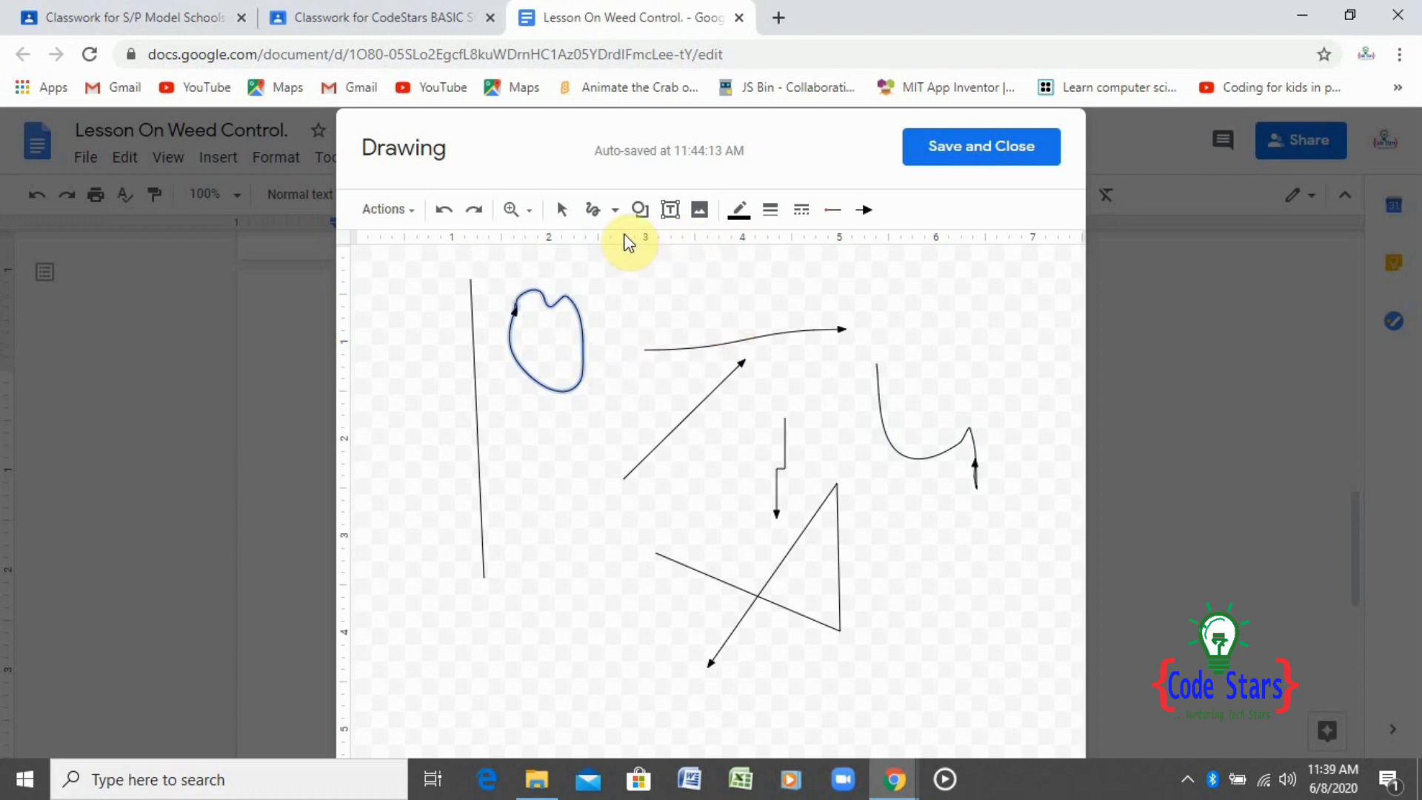
Draw a short straight diagonal line about 1.4 inches long, running downward from the edge of the closed scribble loop.
left_click(615, 211)
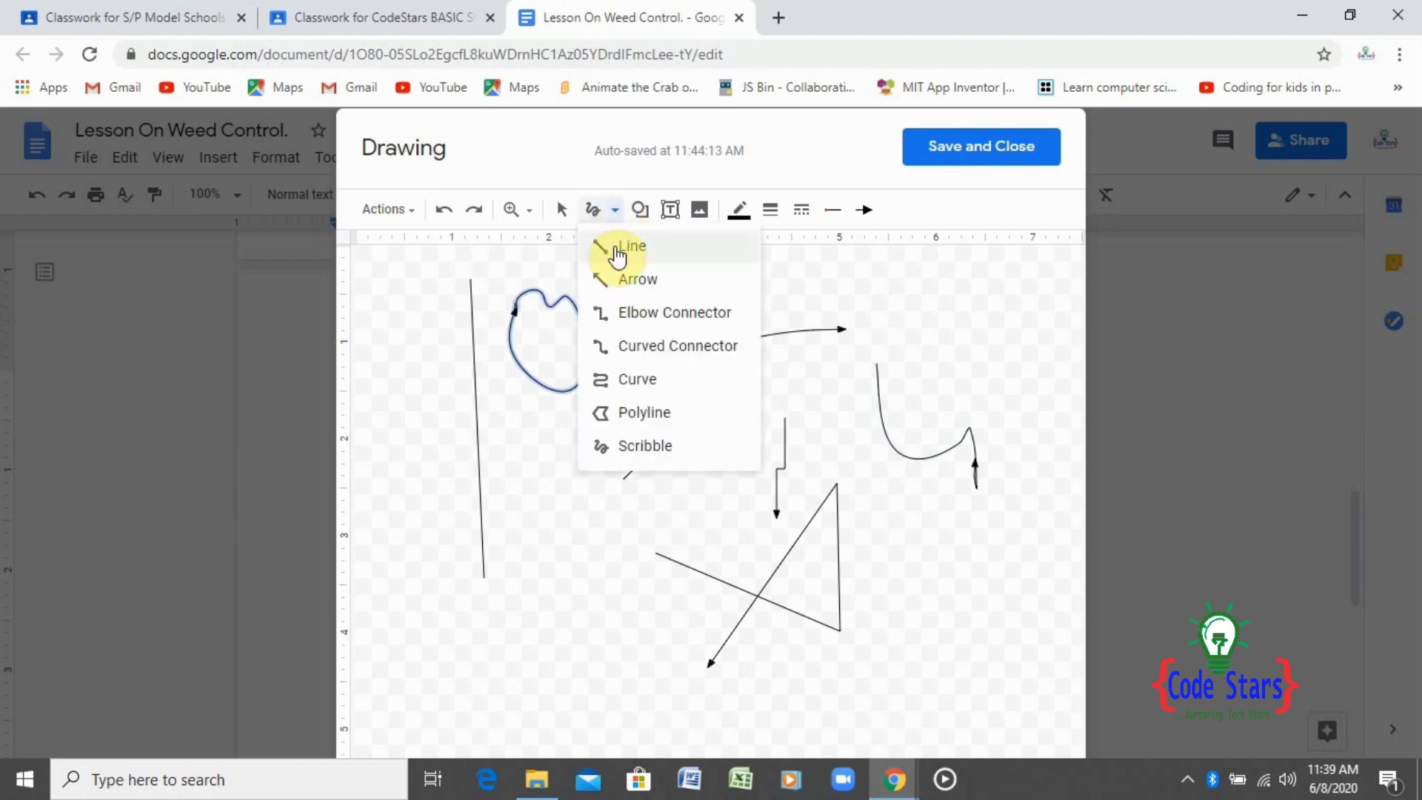
left_click(613, 245)
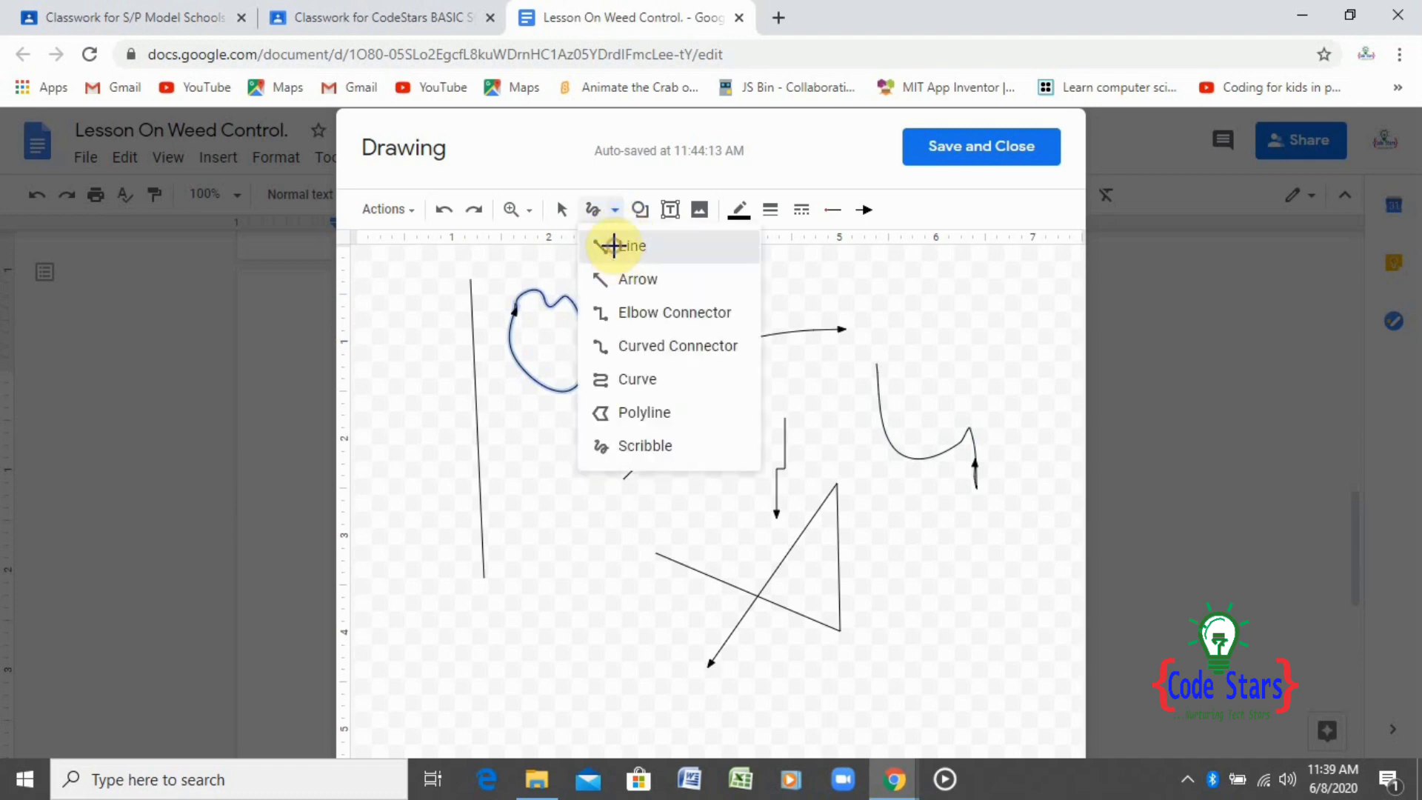
left_click(646, 215)
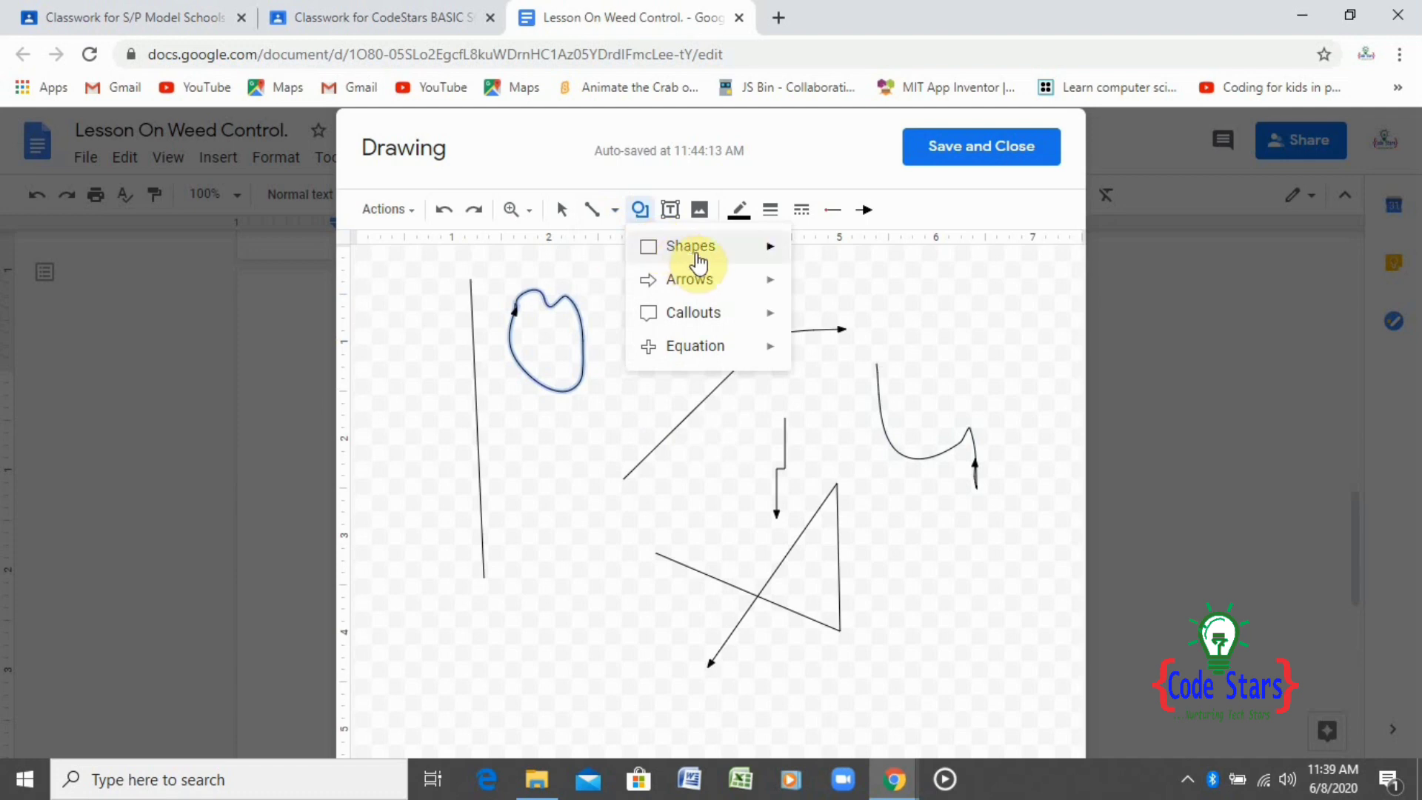
mouse_move(696, 256)
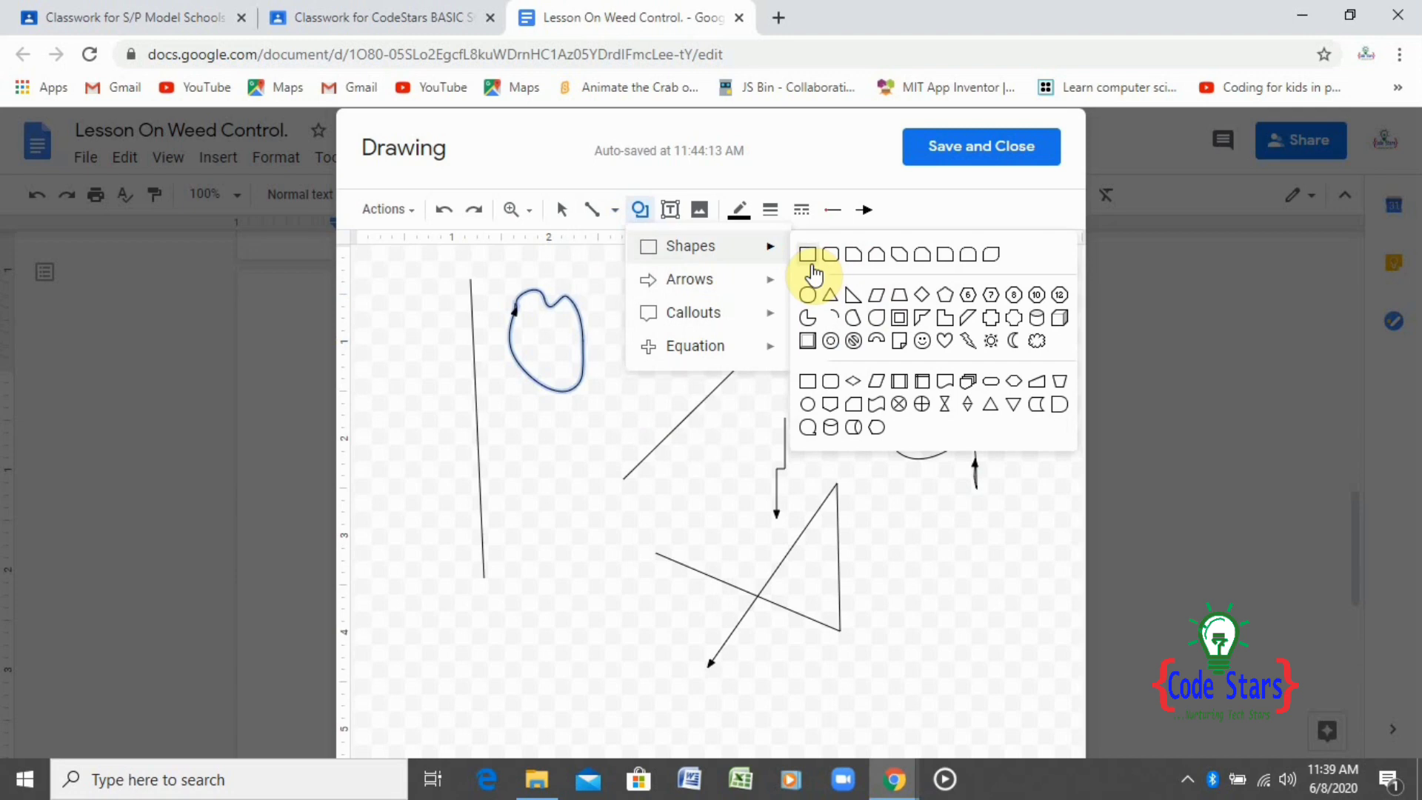
left_click(579, 307)
left_click_drag(579, 306, 679, 406)
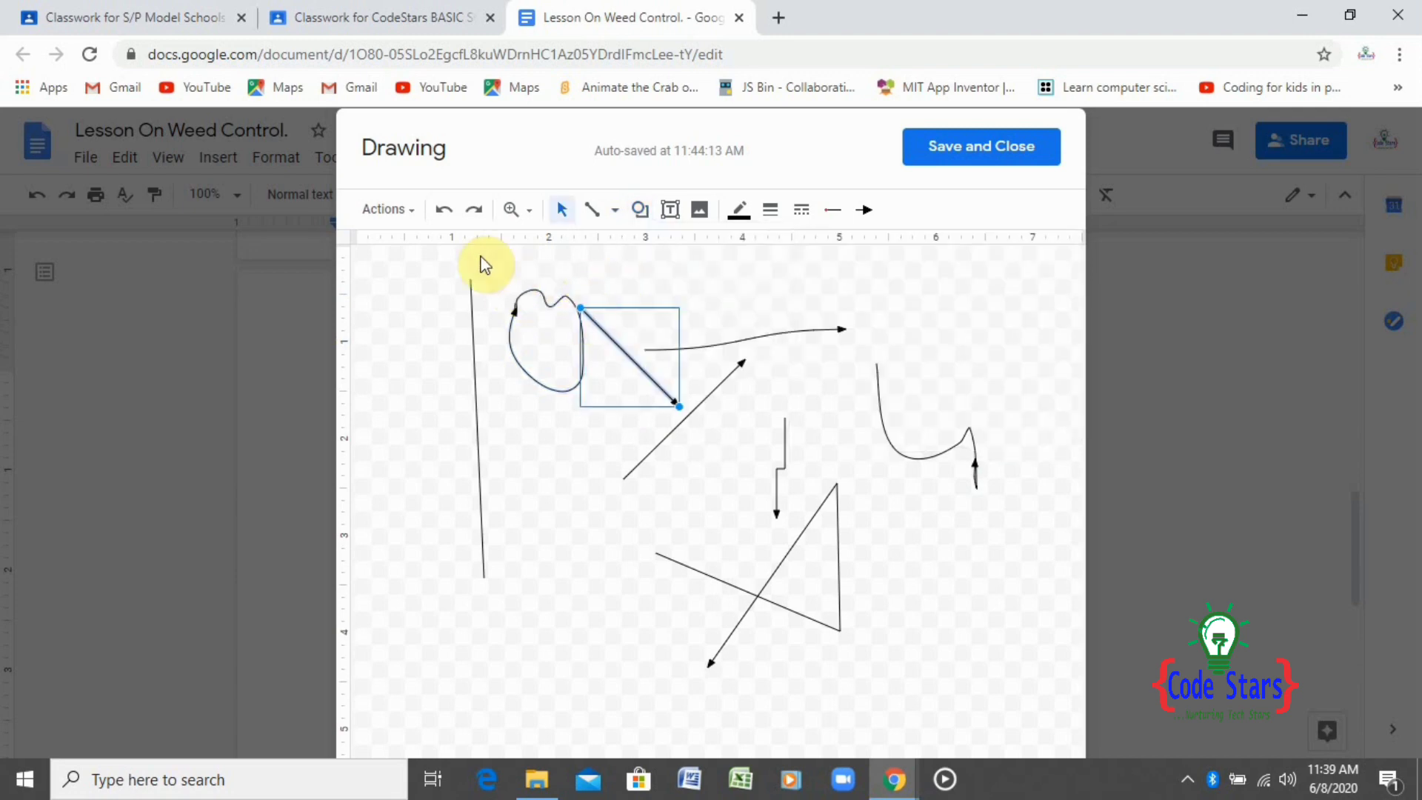
Undo all the lines, connectors and scribbles drawn so far until the drawing canvas is empty.
left_click(450, 216)
left_click(448, 215)
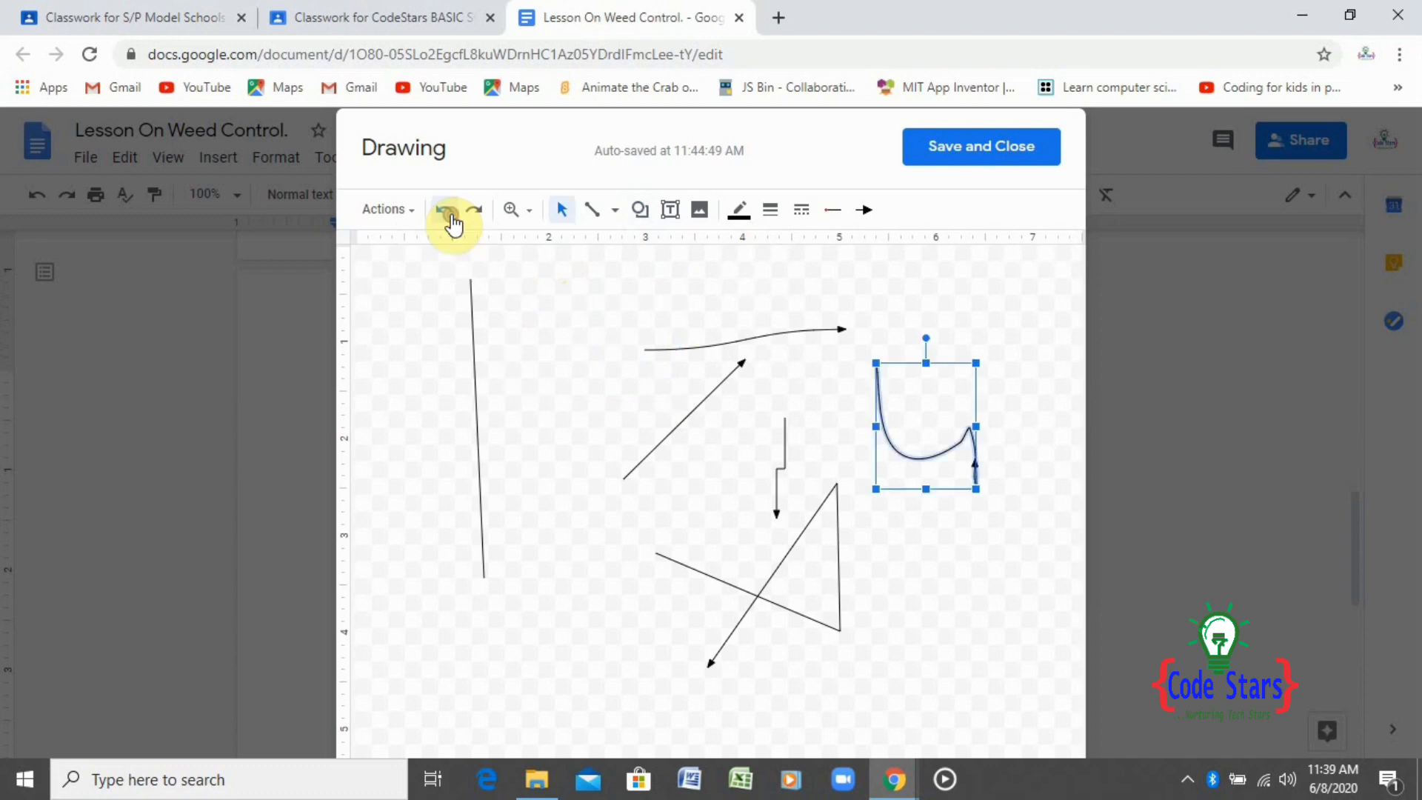
left_click(448, 214)
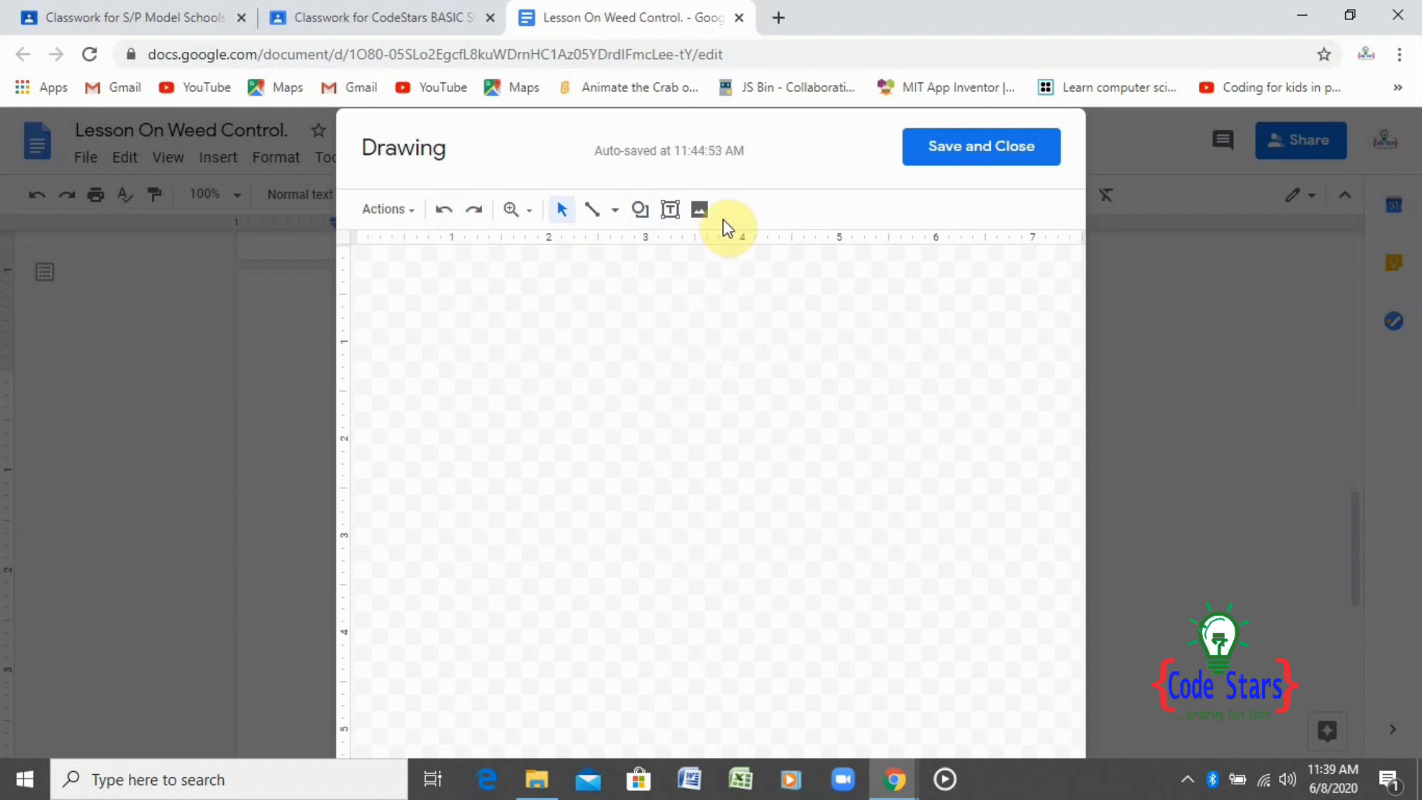
Draw a rectangle about 4.5 inches wide and 2.4 inches tall on the canvas and save the drawing into the document.
left_click(638, 210)
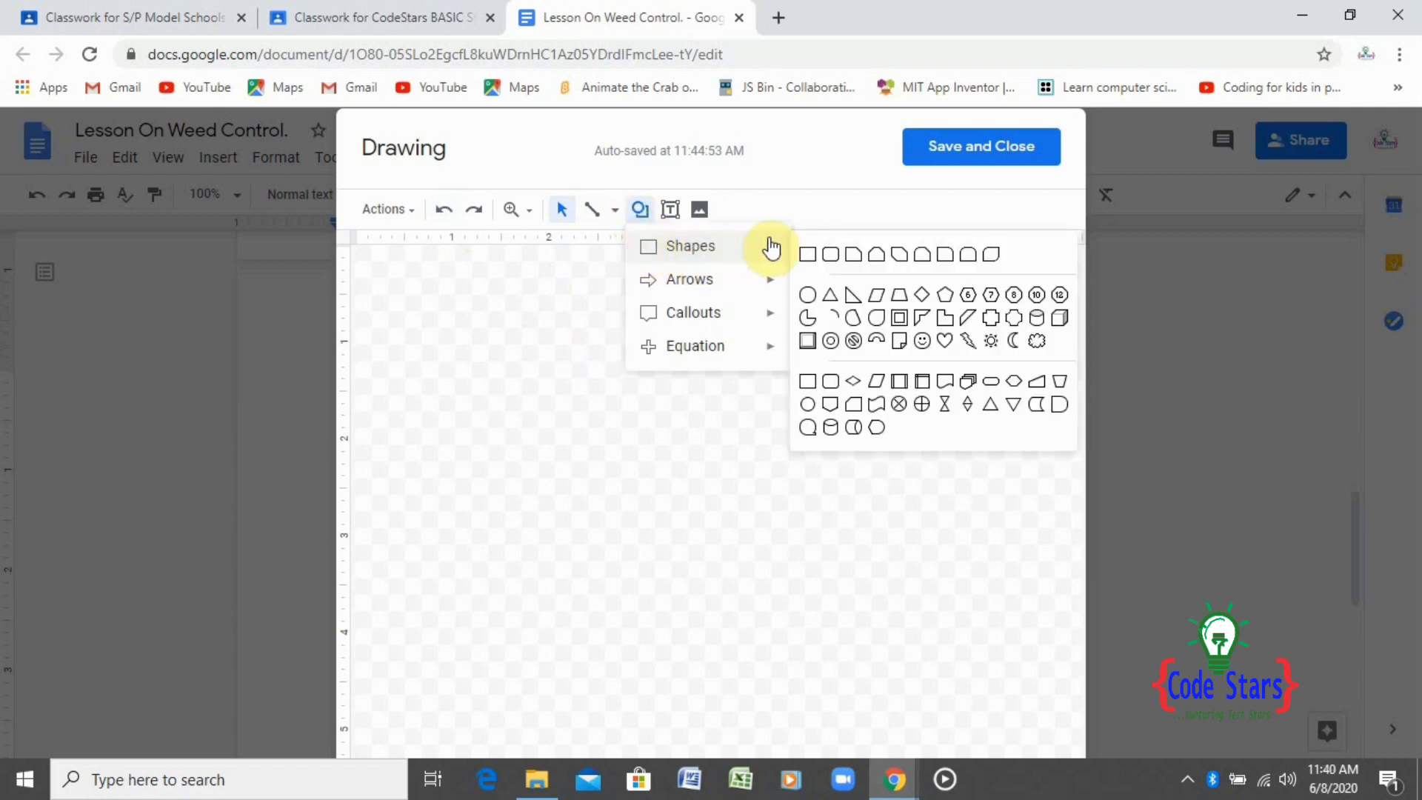
left_click(806, 254)
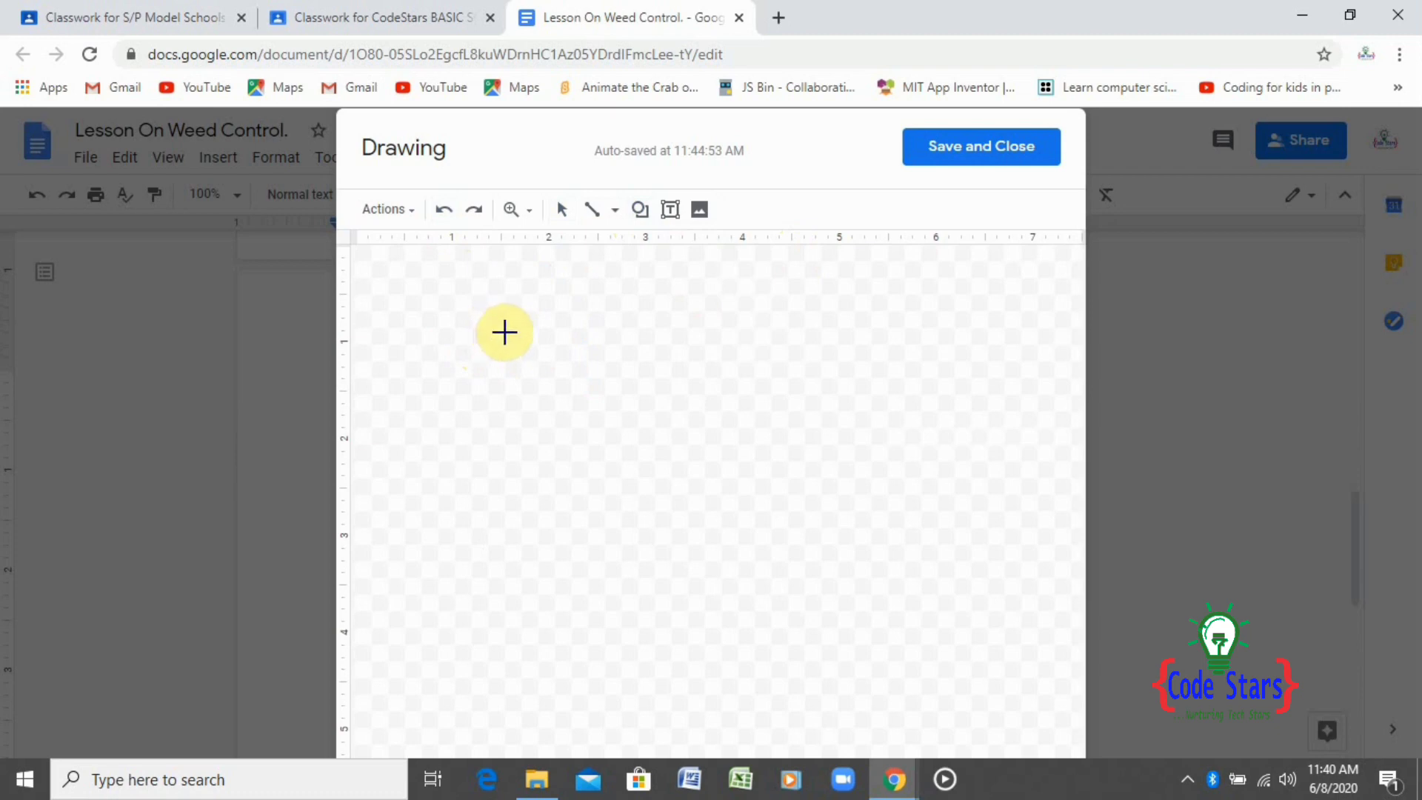
left_click_drag(504, 332, 688, 434)
mouse_move(874, 464)
left_mouse_down()
mouse_move(917, 486)
mouse_move(940, 563)
left_mouse_up()
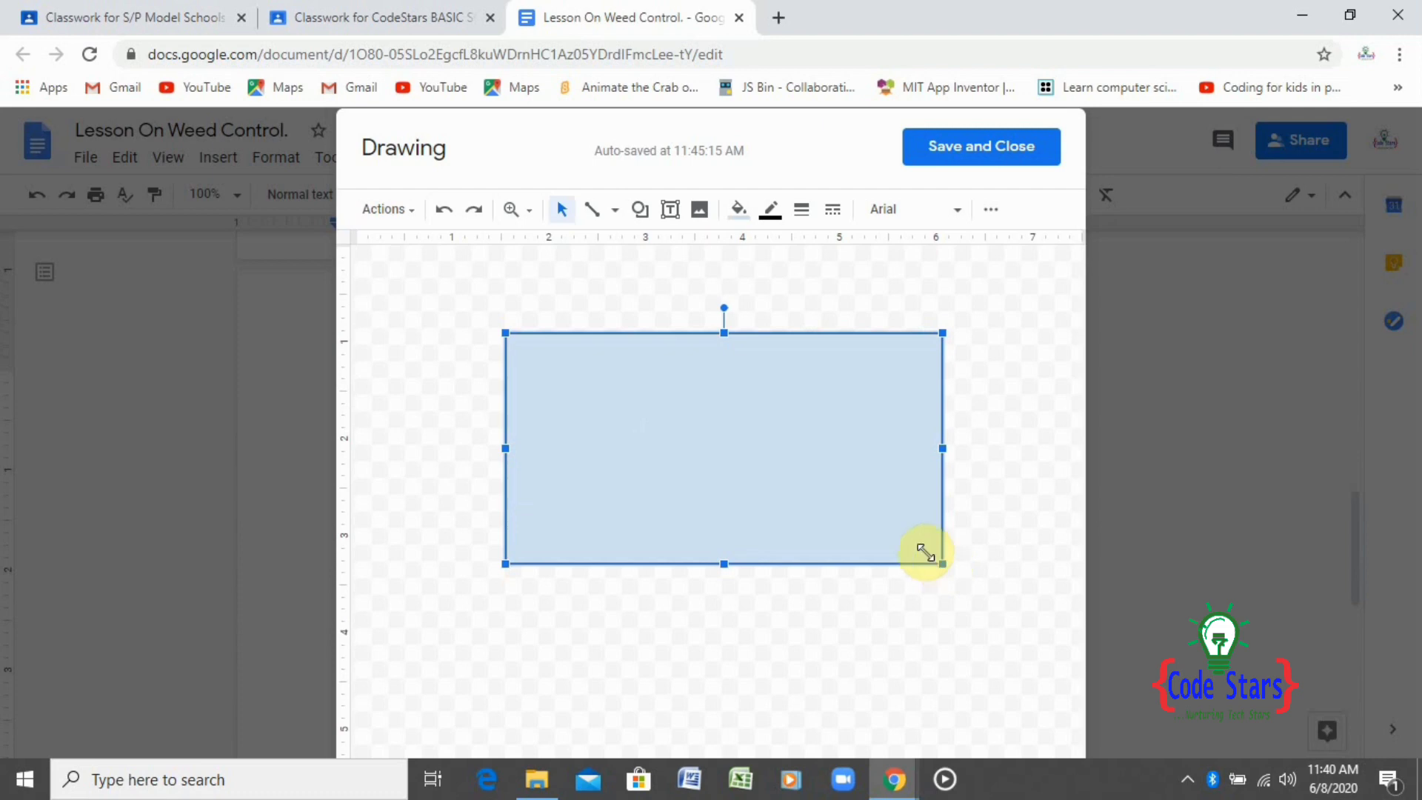
left_click(924, 157)
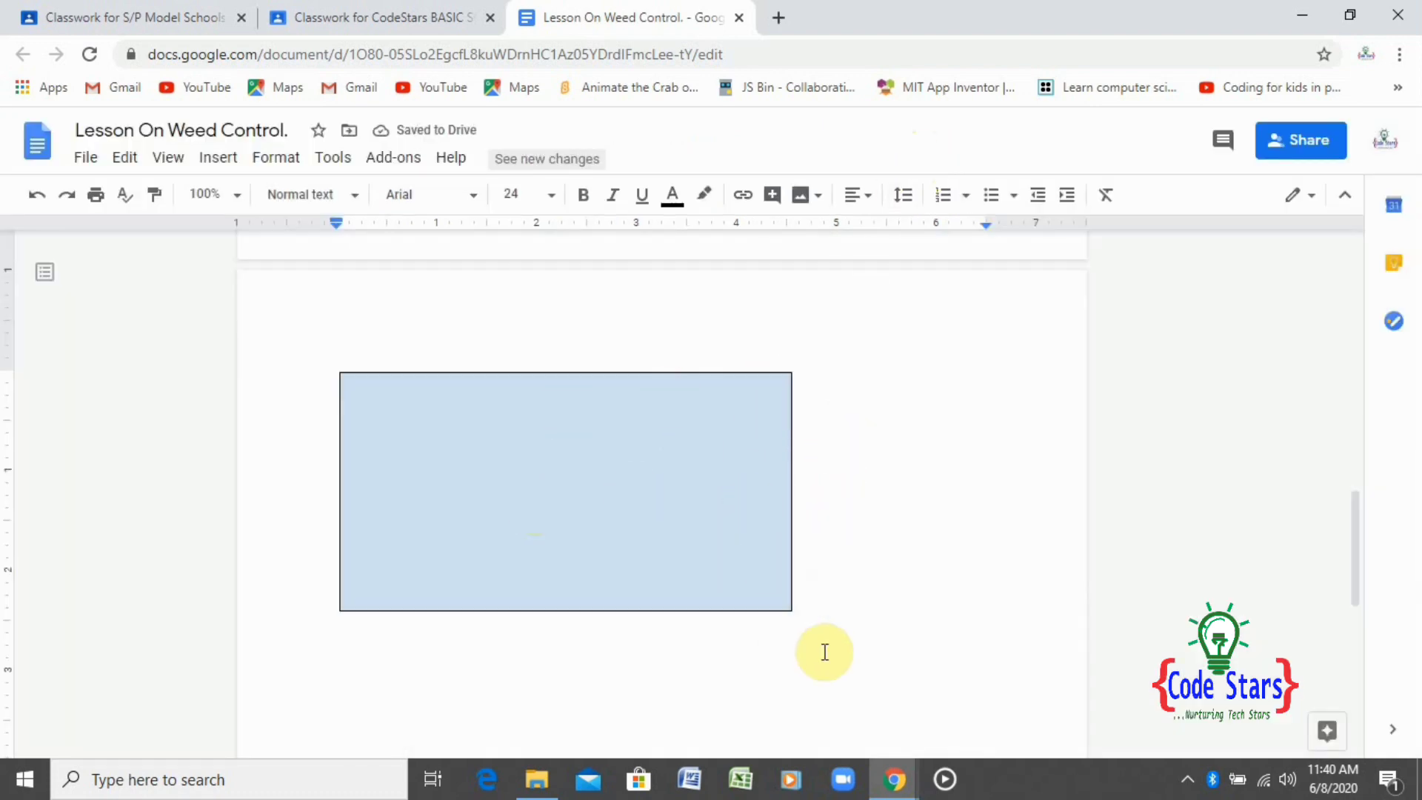
Shrink the inserted rectangle drawing in the document to about 4 inches wide and 2.1 inches tall.
left_click(592, 481)
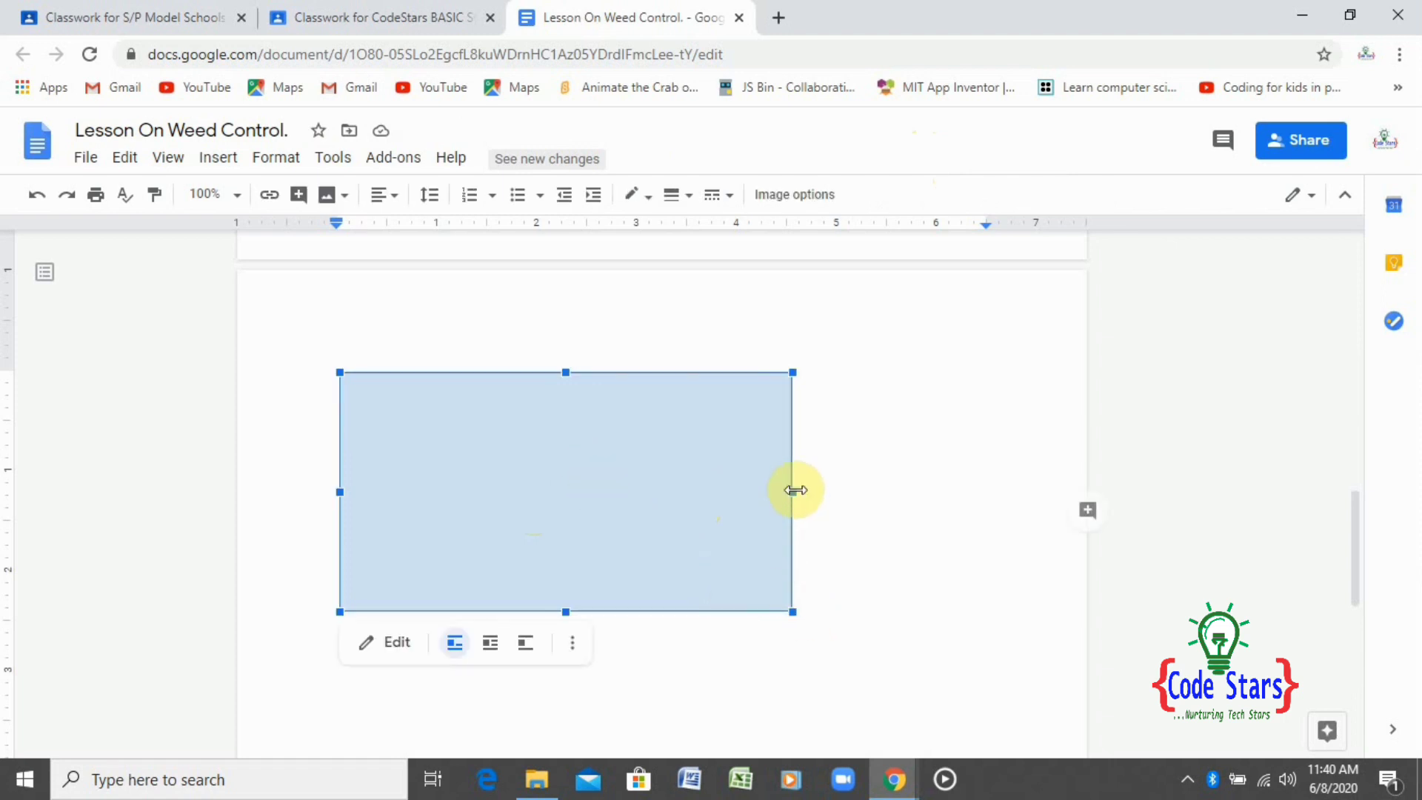
mouse_move(789, 610)
left_mouse_down()
mouse_move(782, 582)
mouse_move(741, 549)
left_mouse_up()
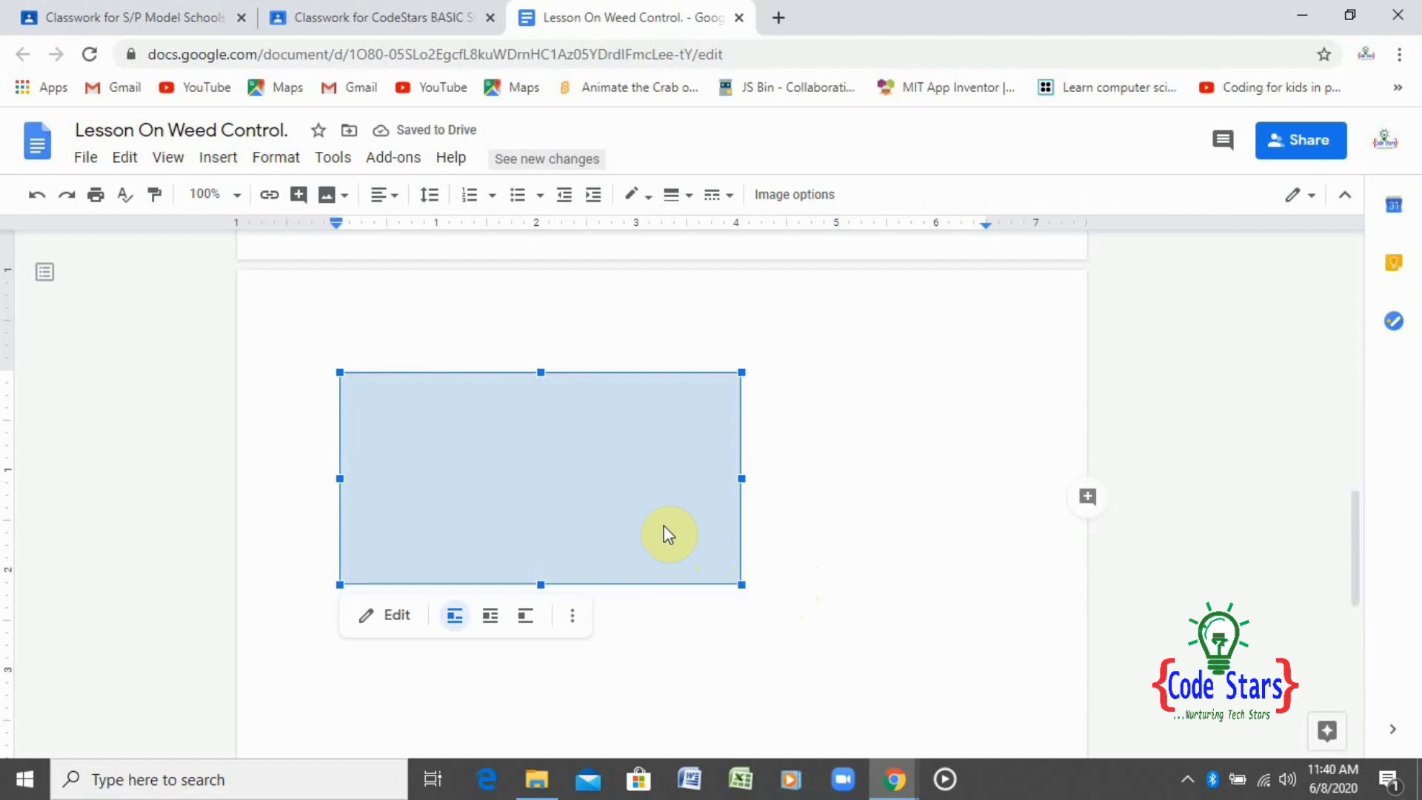
Reopen the rectangle drawing in its editor, save it without edits, and set the drawing to wrap text.
left_click(375, 622)
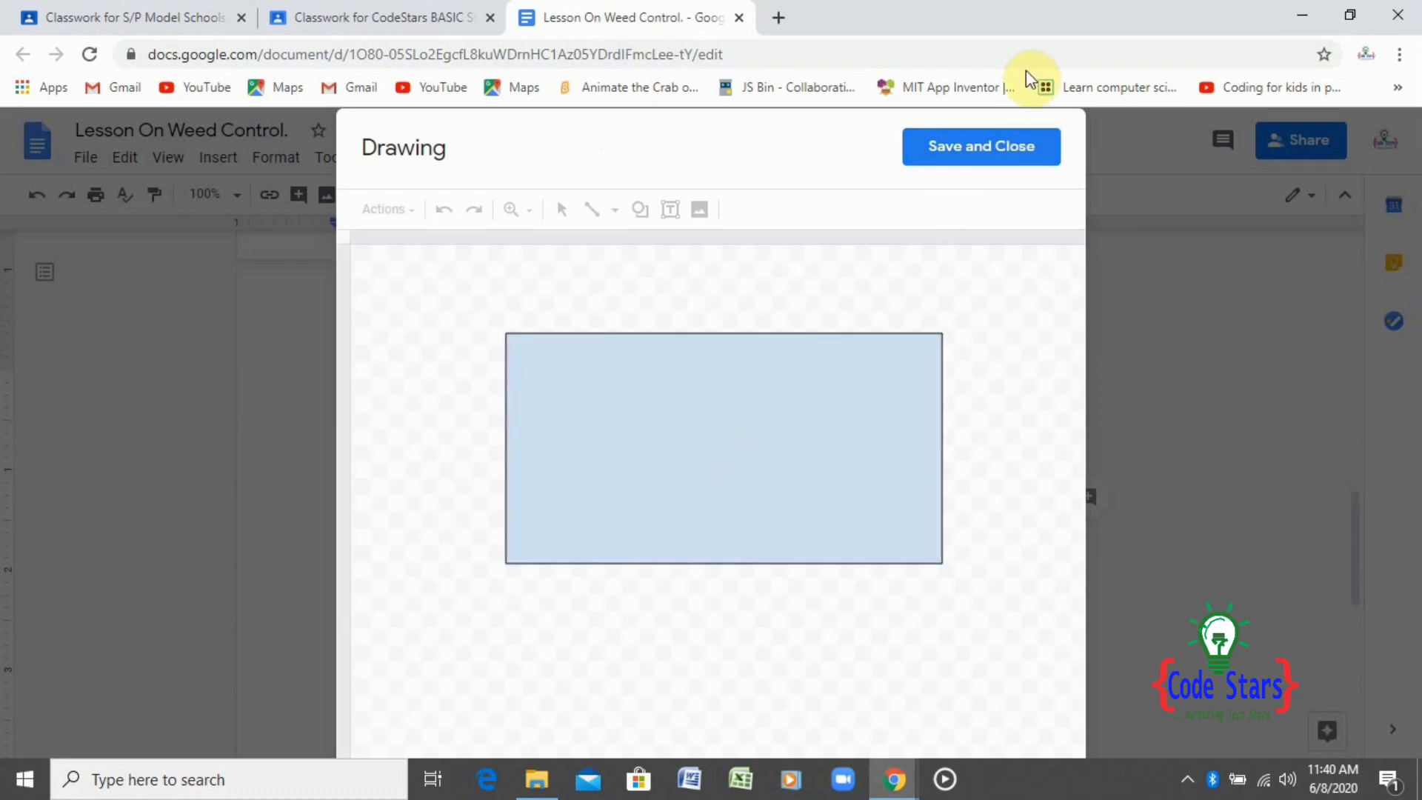
left_click(1000, 152)
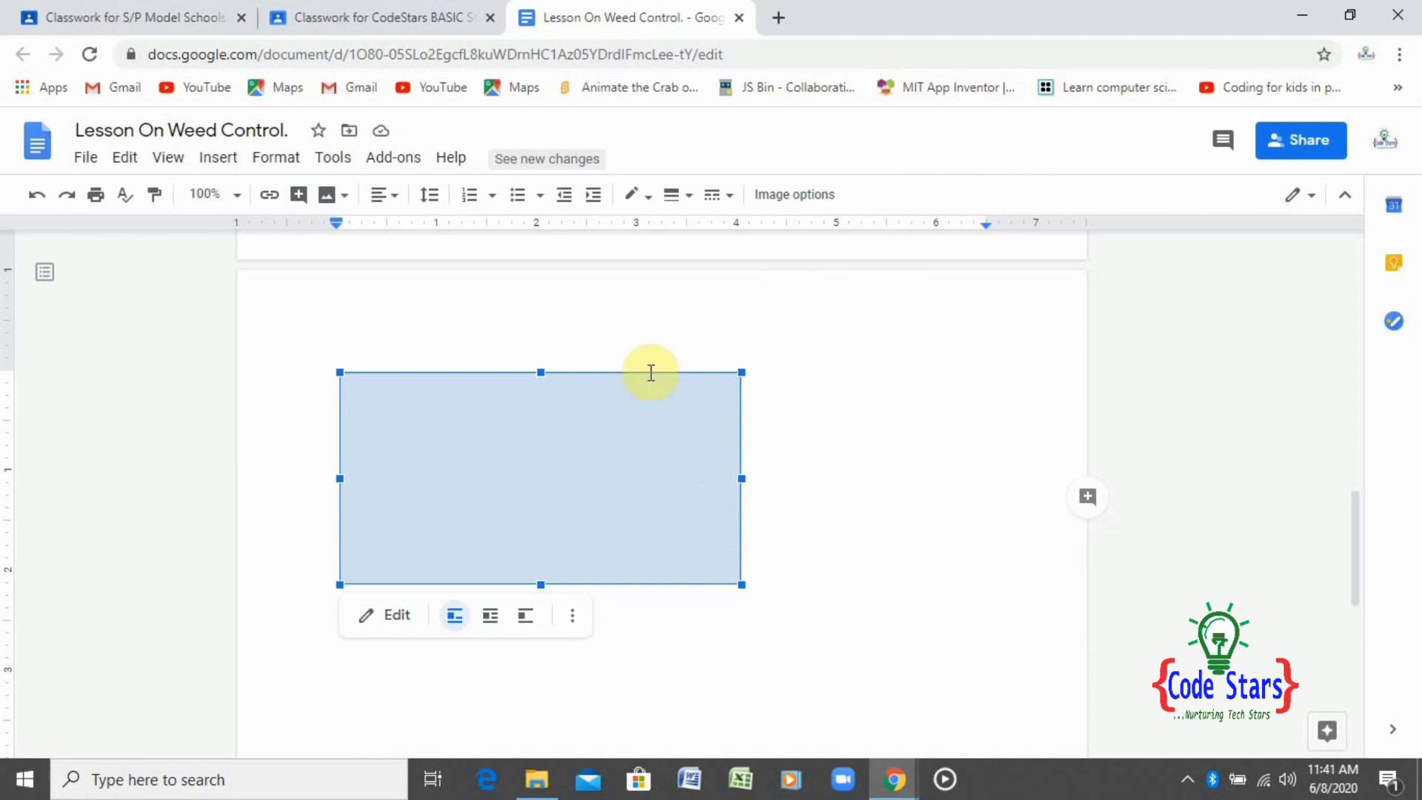
left_click(492, 617)
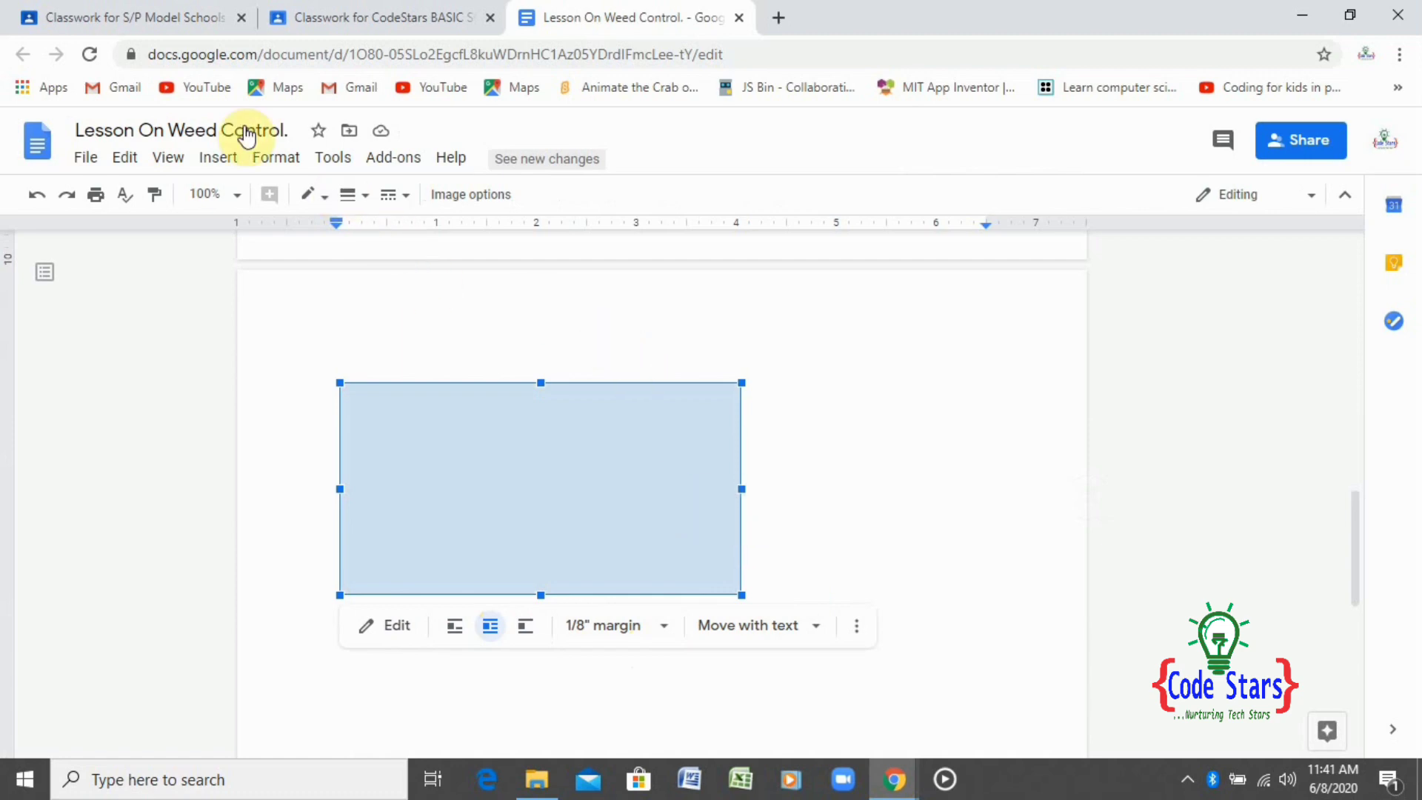
left_click(222, 160)
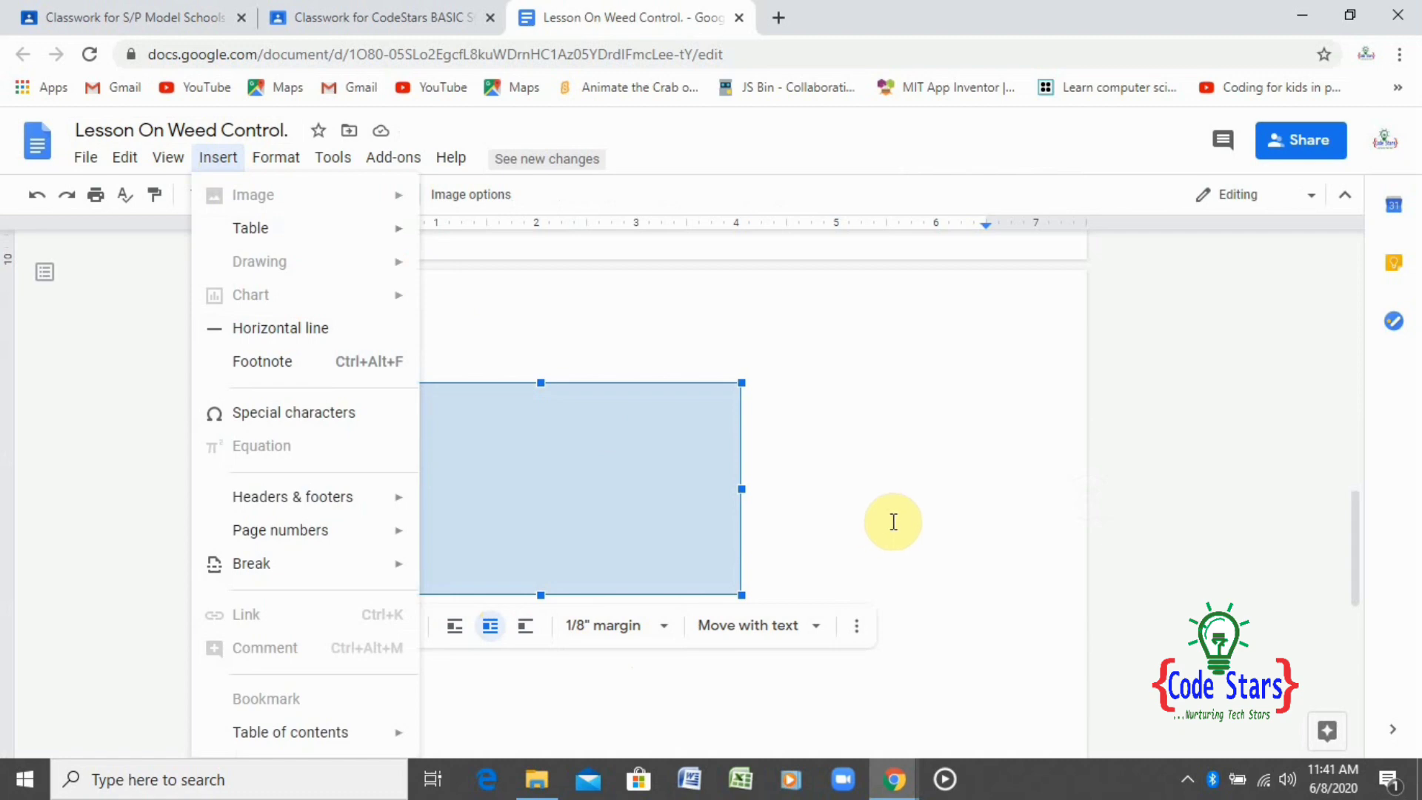
left_click(565, 585)
left_click(584, 524)
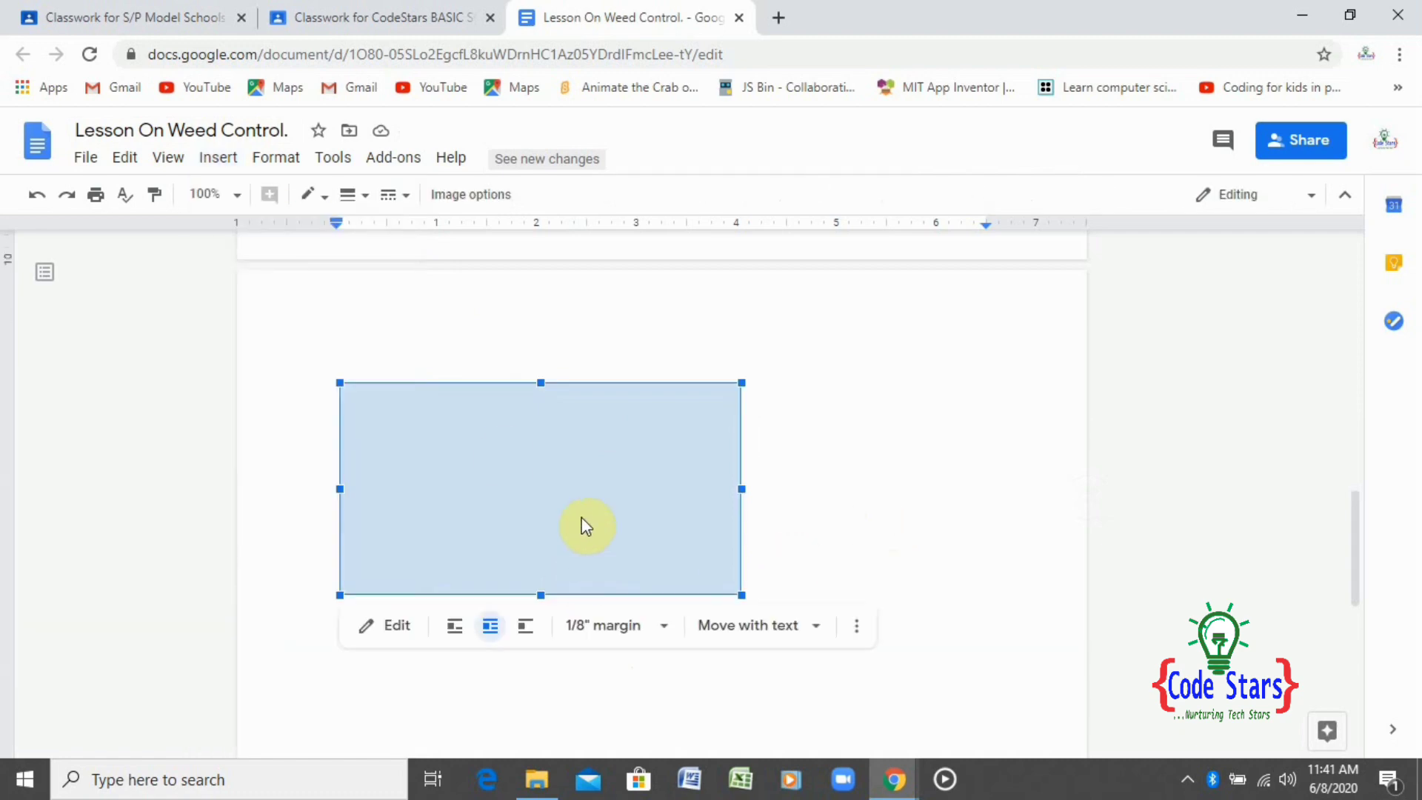
left_click(220, 160)
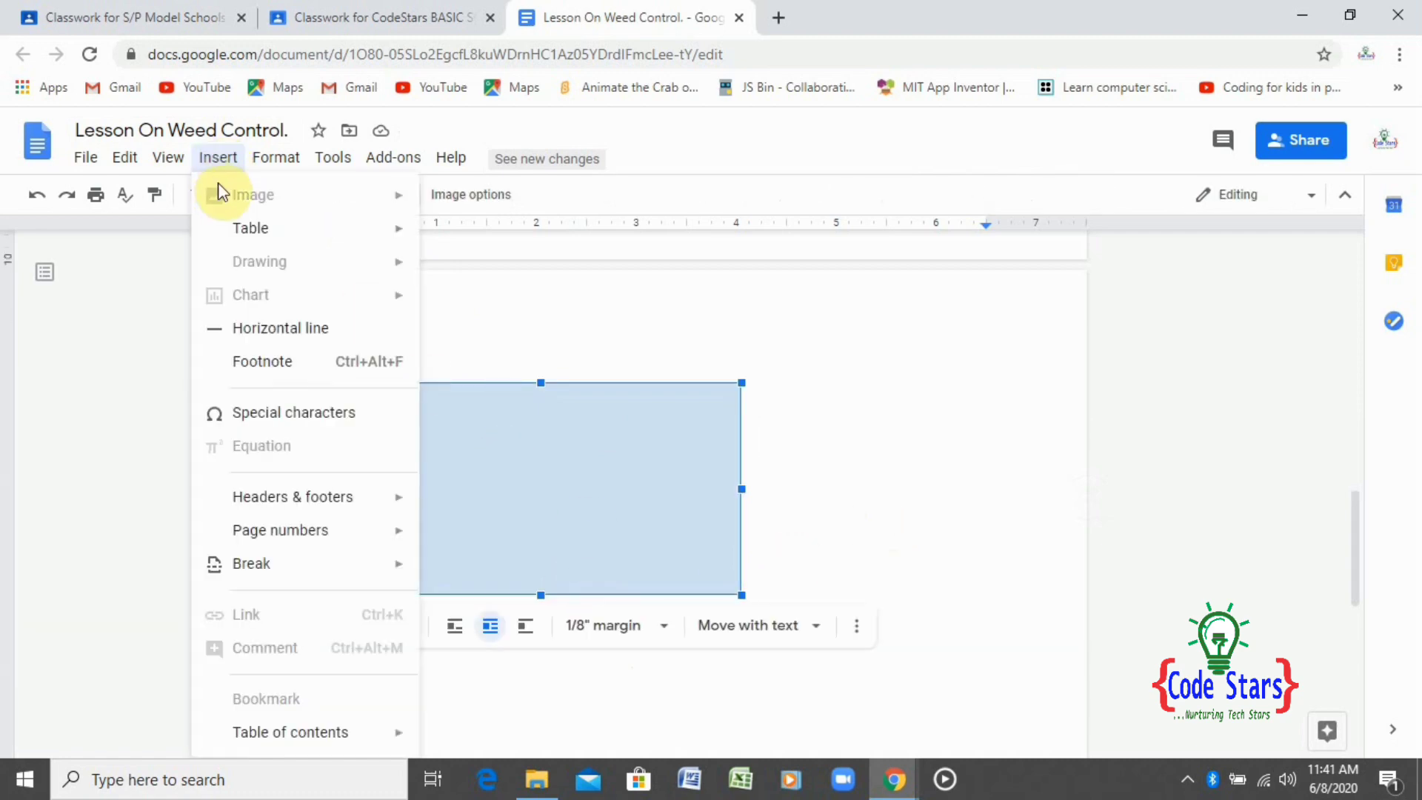
Place the text cursor beside the rectangle drawing and add three line breaks to move below it.
left_click(862, 426)
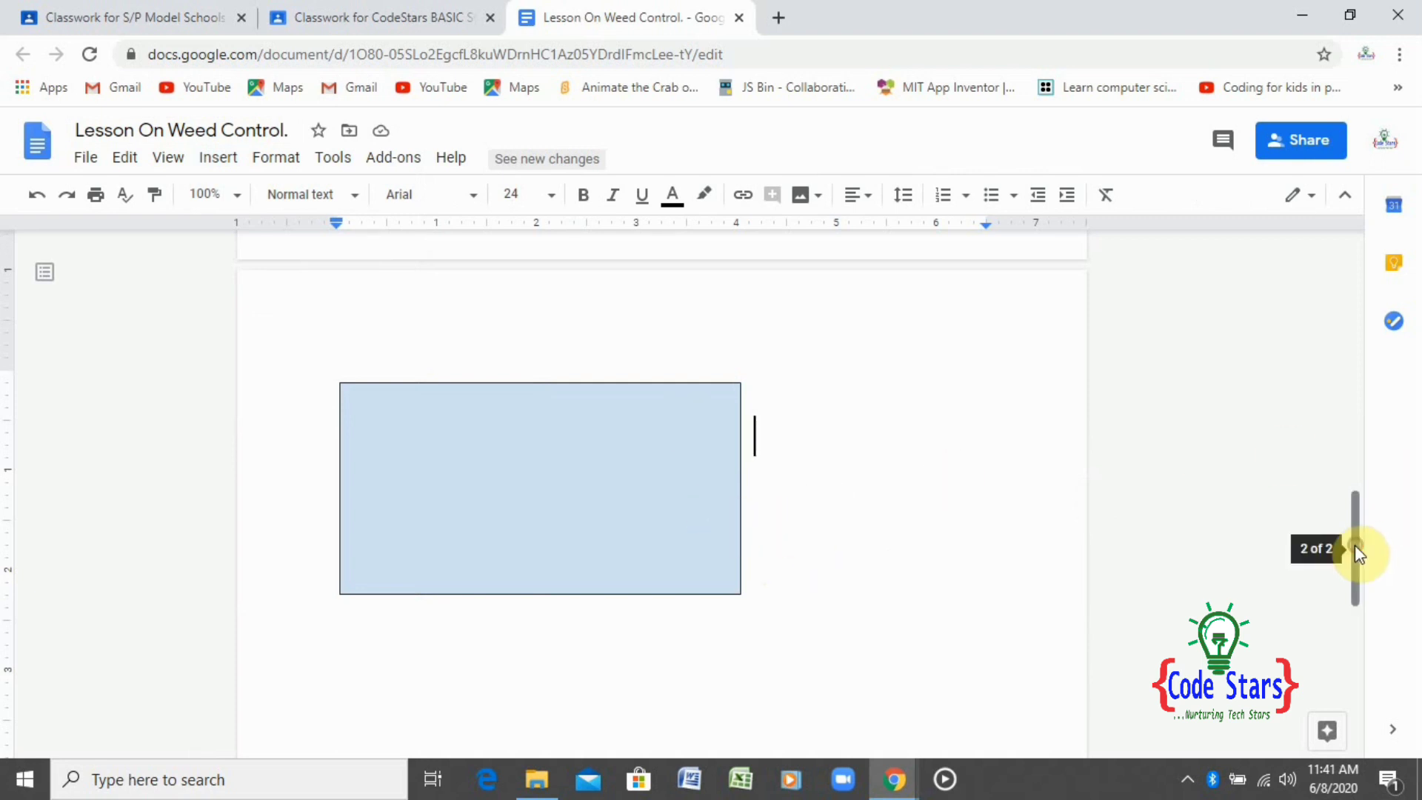
left_click_drag(1355, 546, 1348, 589)
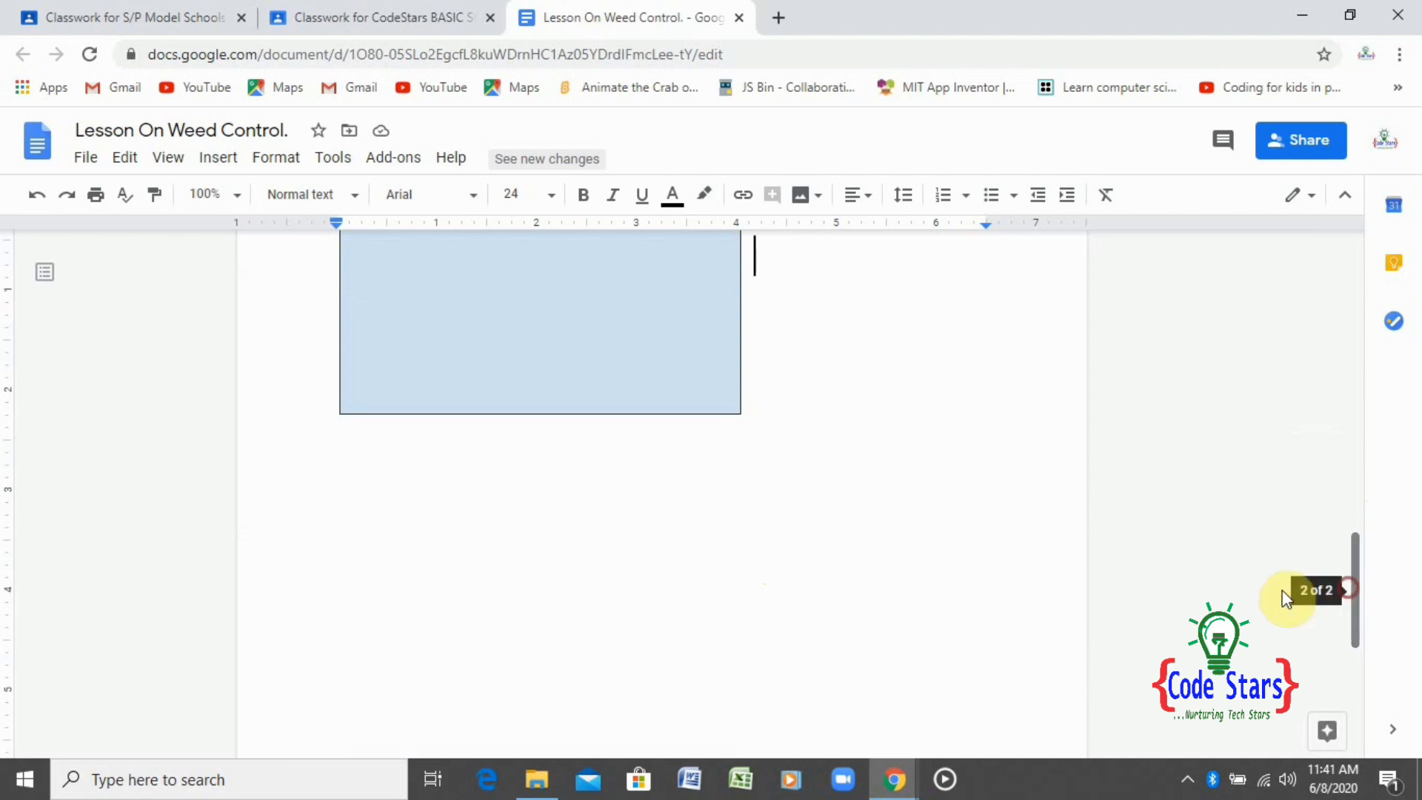
left_click(747, 406)
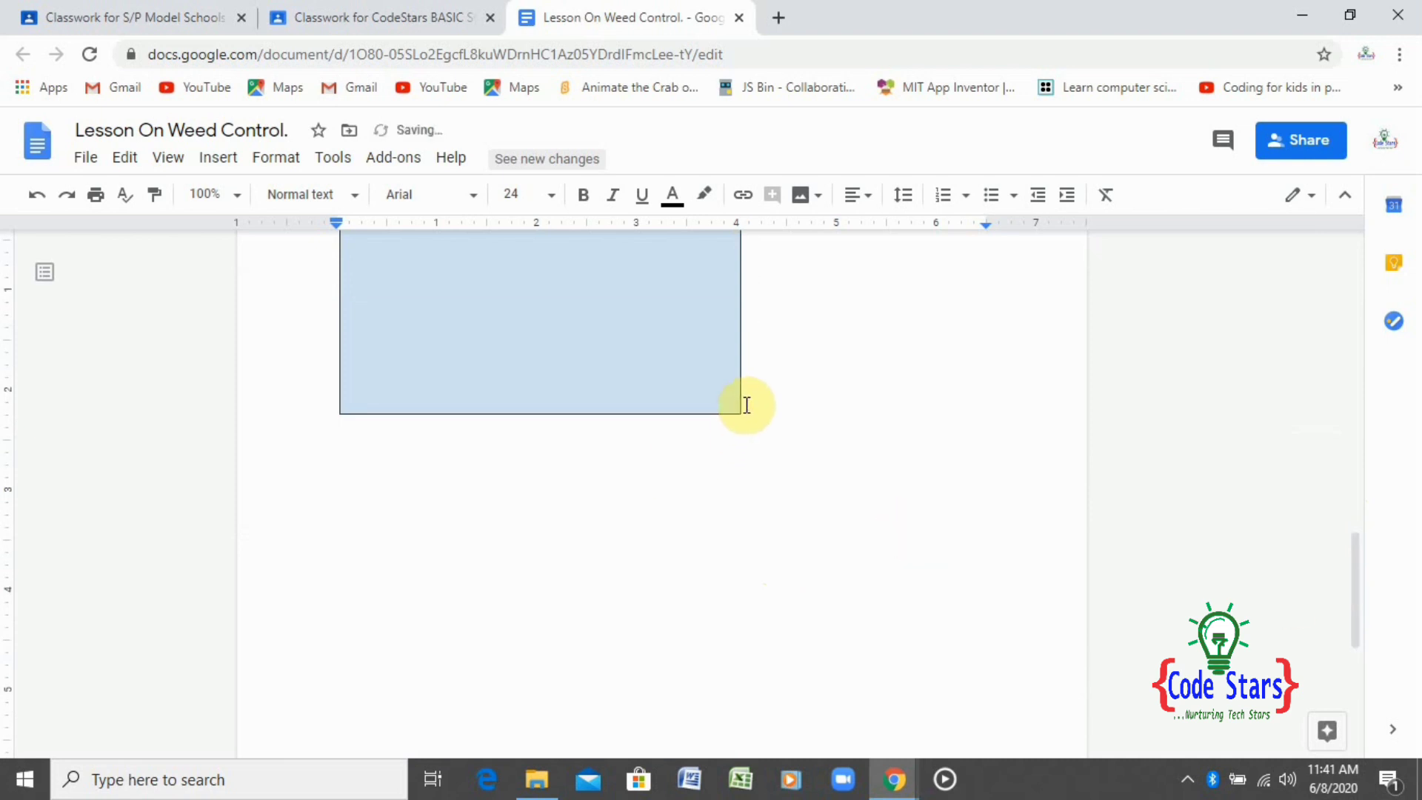
key("Return")
key("Return")
key("Return")
Insert a new drawing containing a flowchart cylinder about 1.6 inches wide and 2.5 inches tall, and save it below the rectangle.
left_click(234, 157)
mouse_move(385, 271)
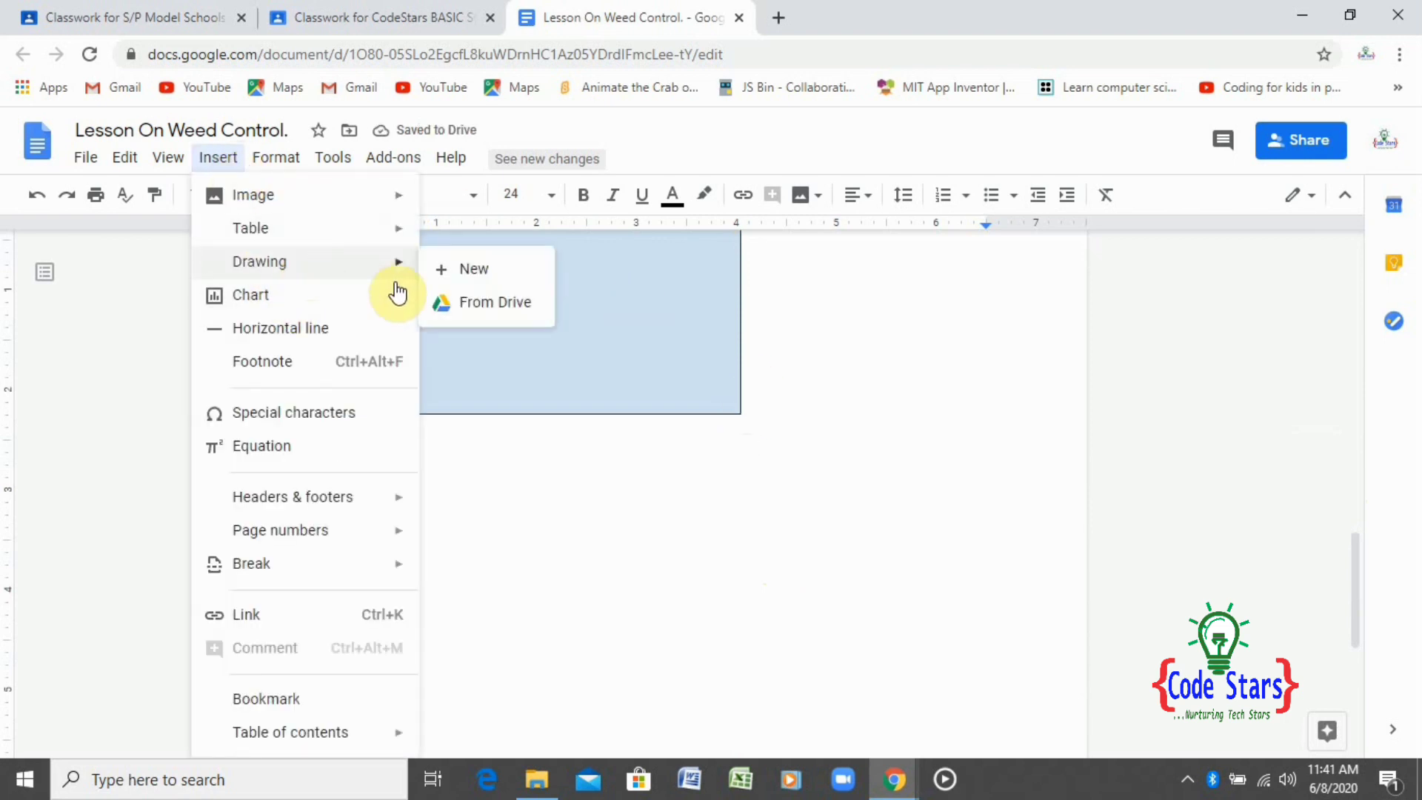
left_click(442, 270)
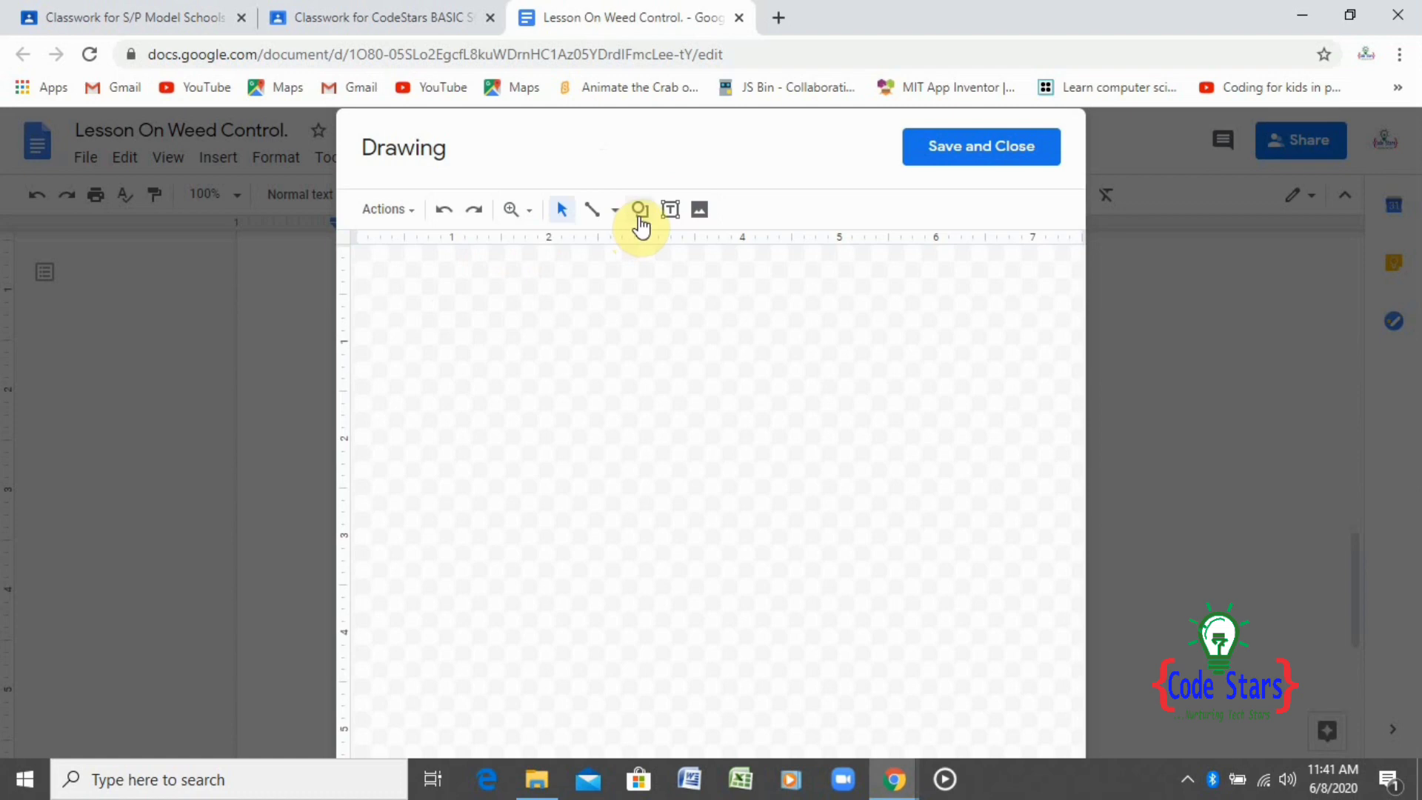
left_click(640, 215)
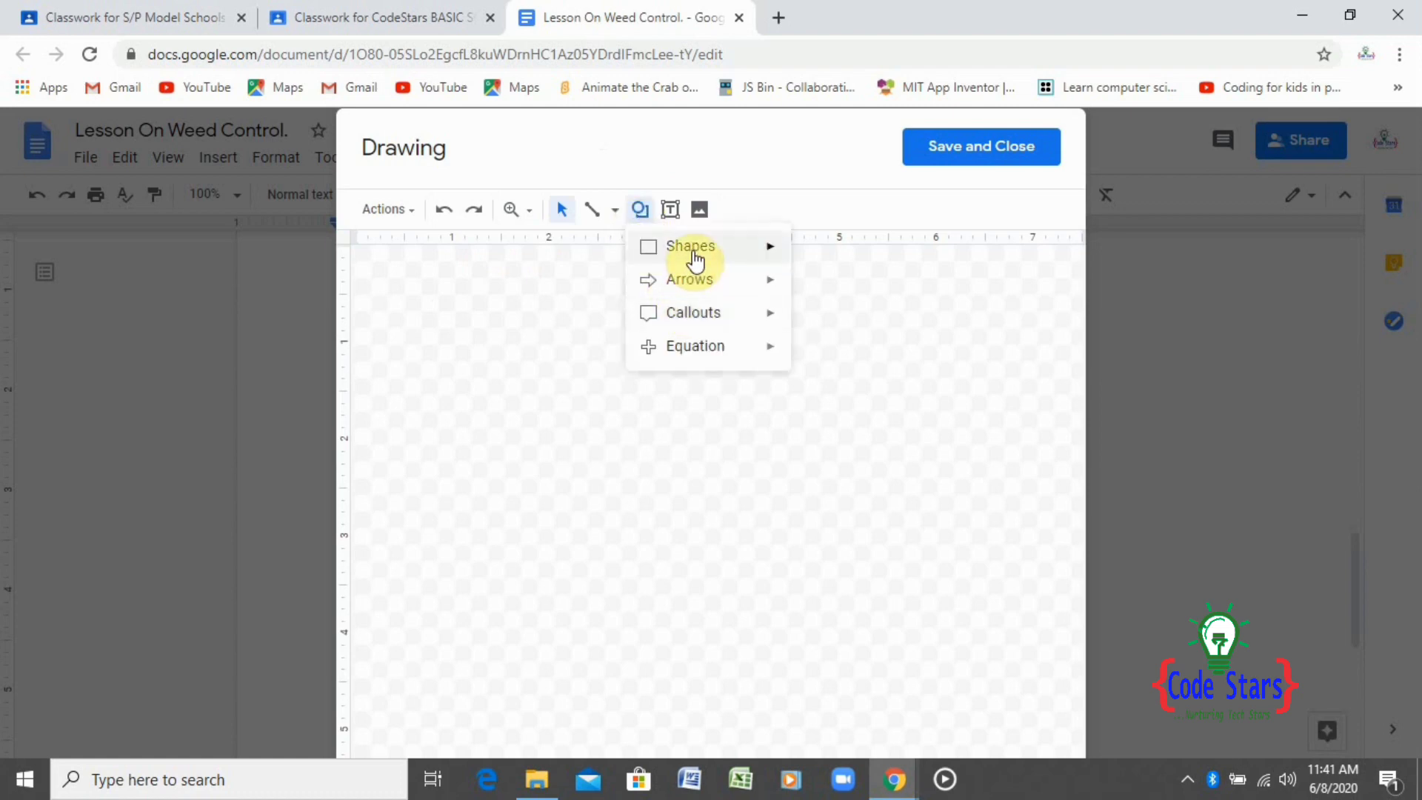
mouse_move(701, 259)
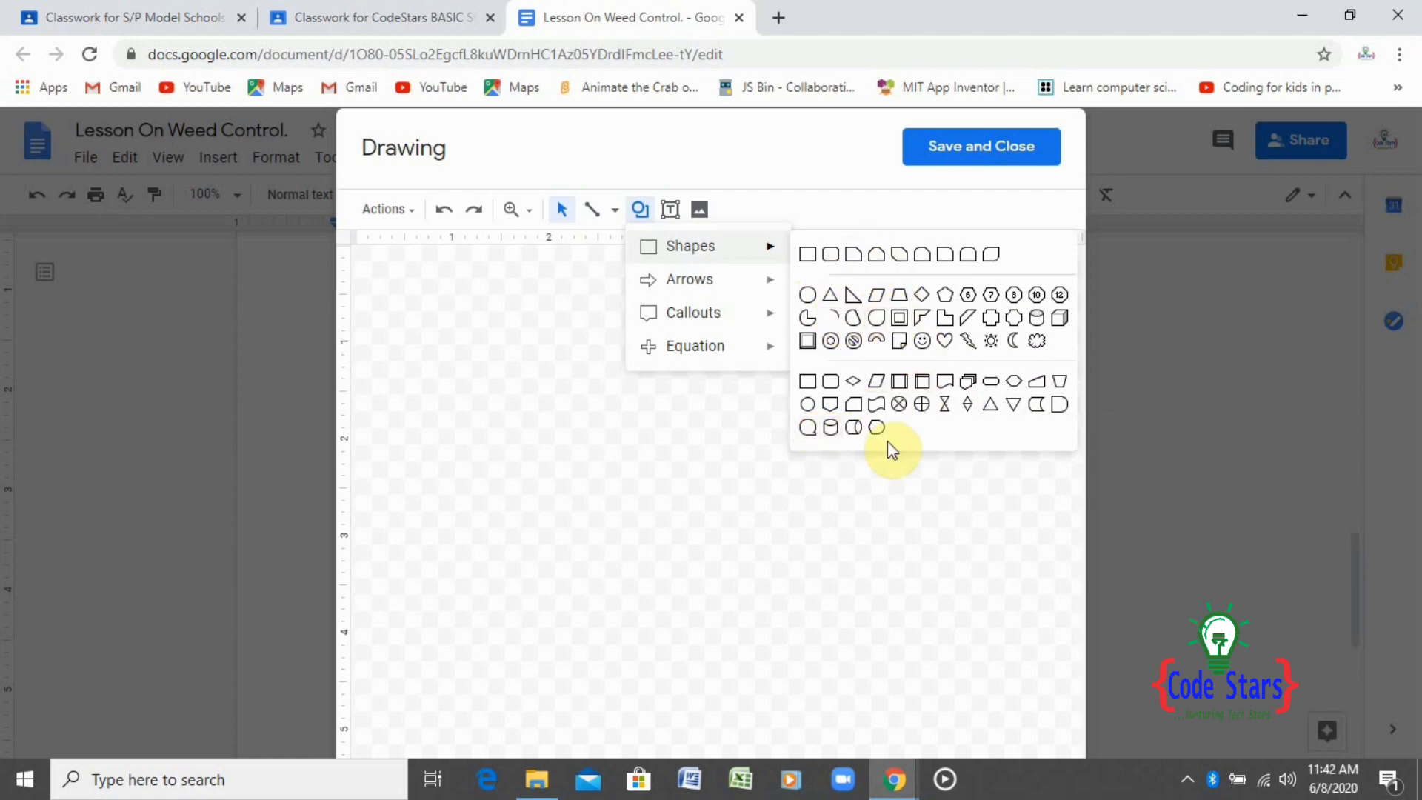
left_click(830, 427)
left_click_drag(571, 351, 724, 590)
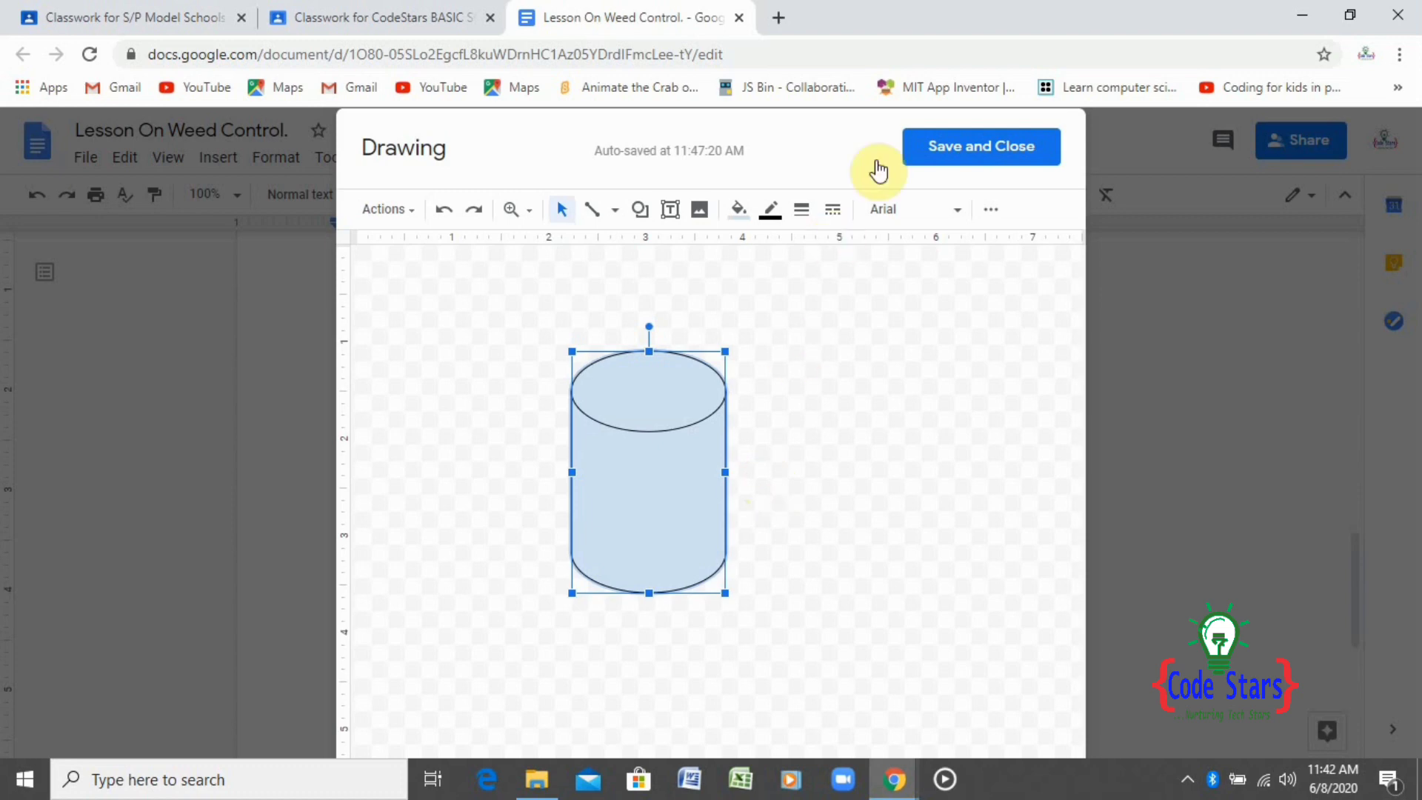
left_click(933, 157)
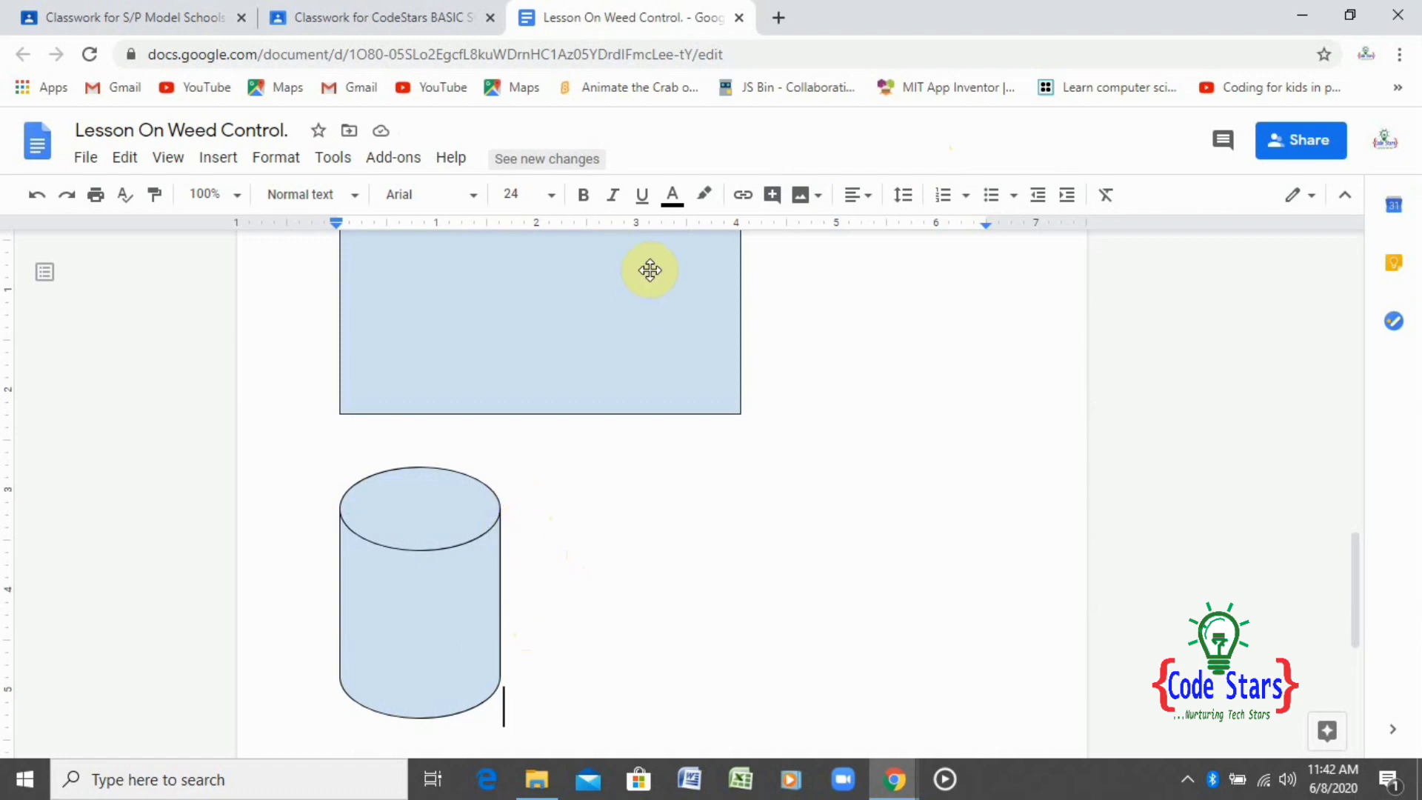
Start a new drawing beside the cylinder and draw a text box about 4 inches wide and 1 inch tall.
left_click(215, 159)
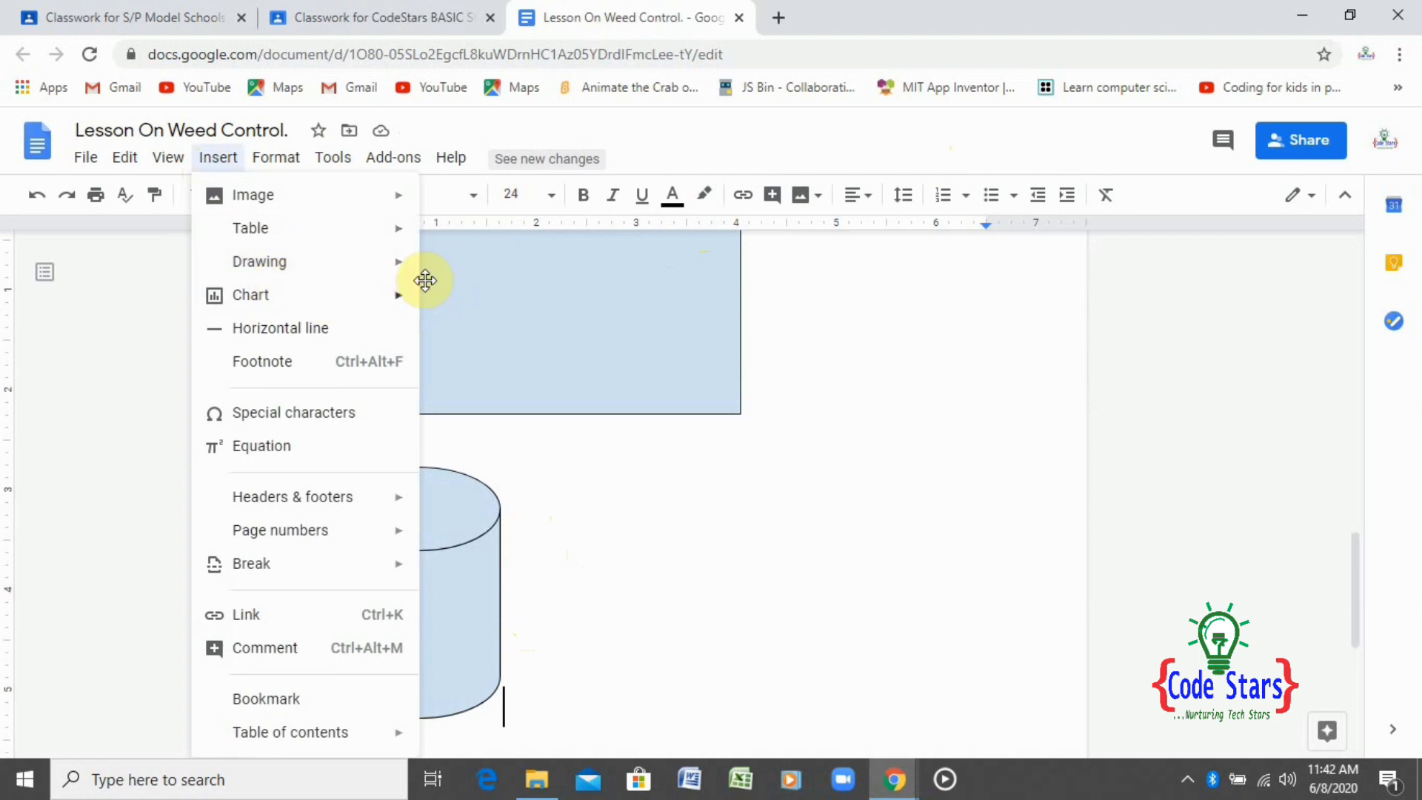
mouse_move(392, 270)
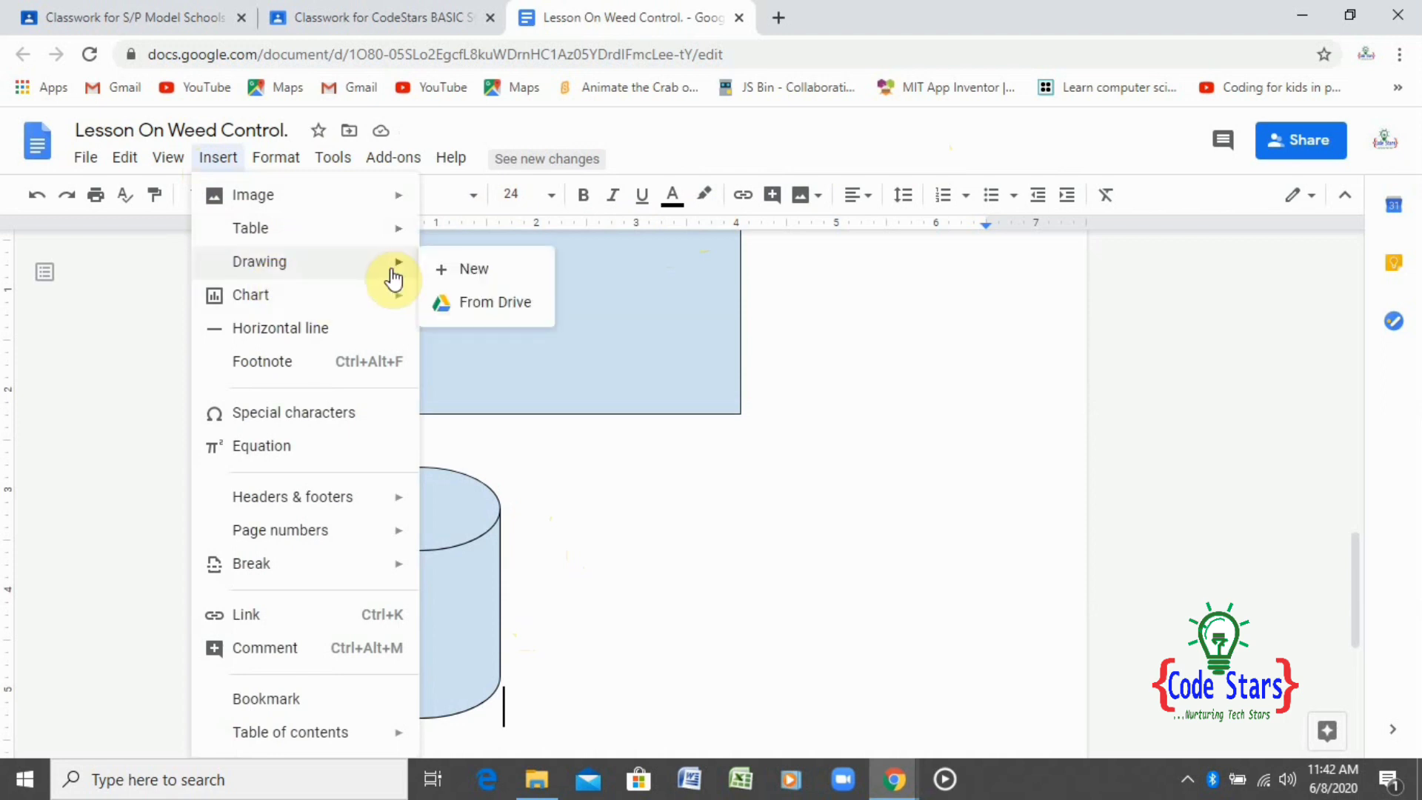
left_click(448, 269)
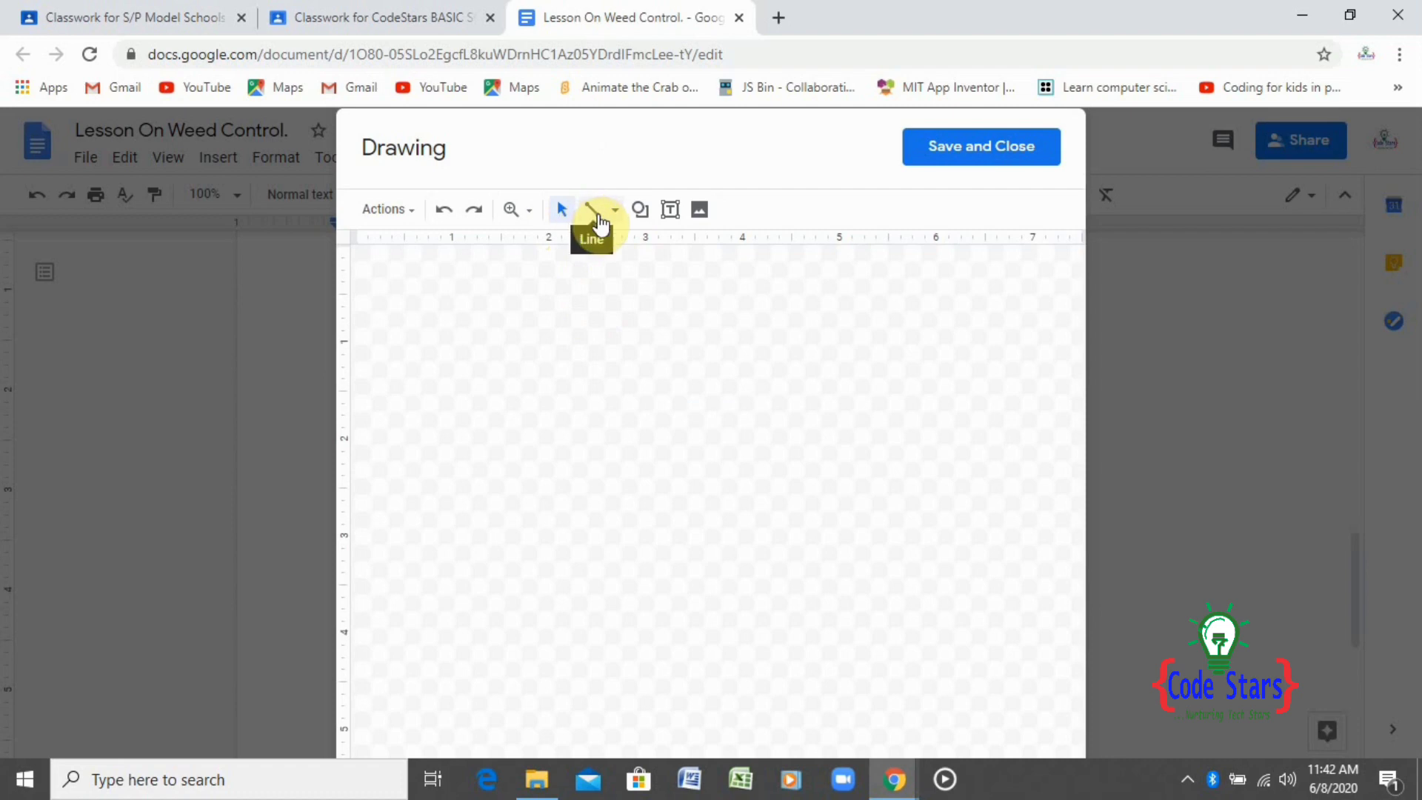
left_click(667, 211)
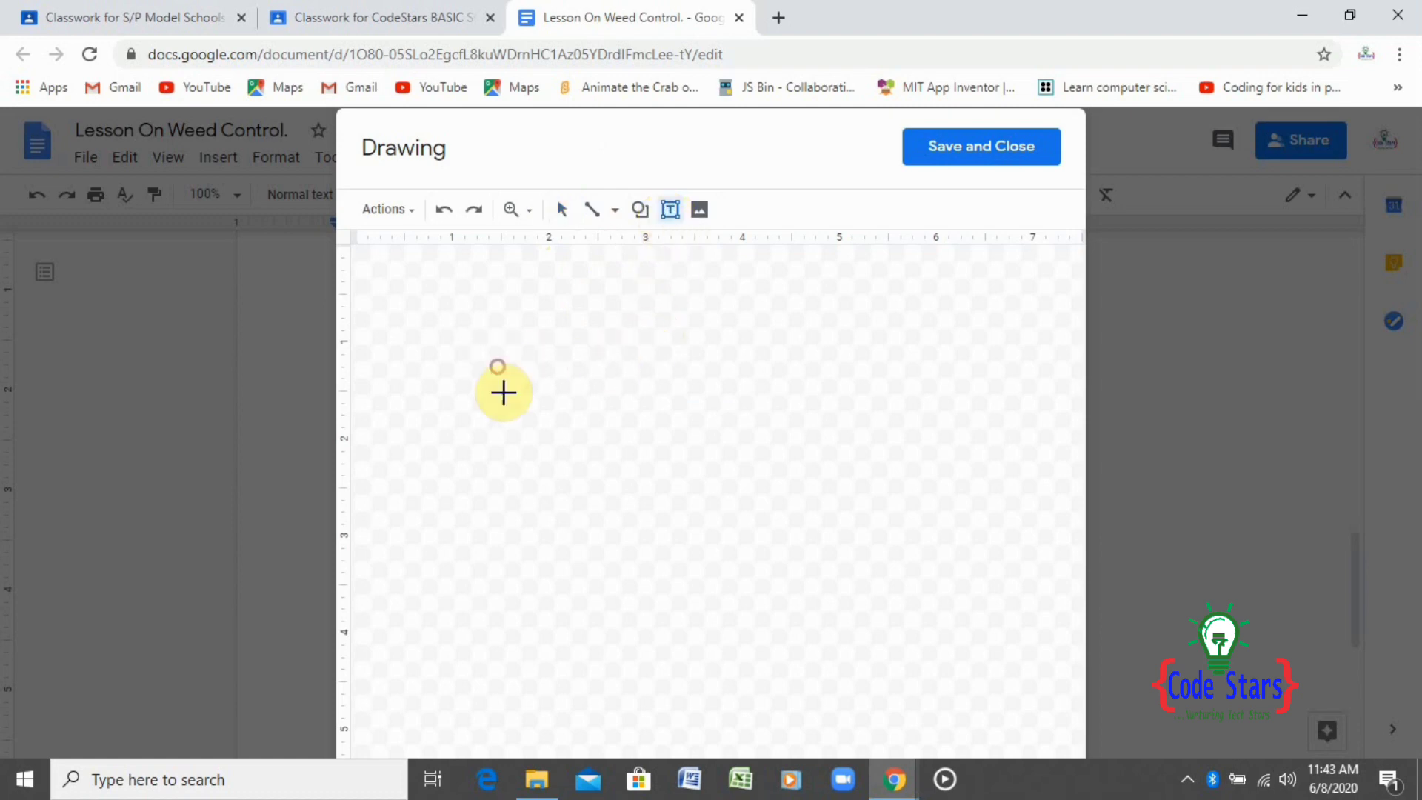
left_click_drag(498, 368, 886, 465)
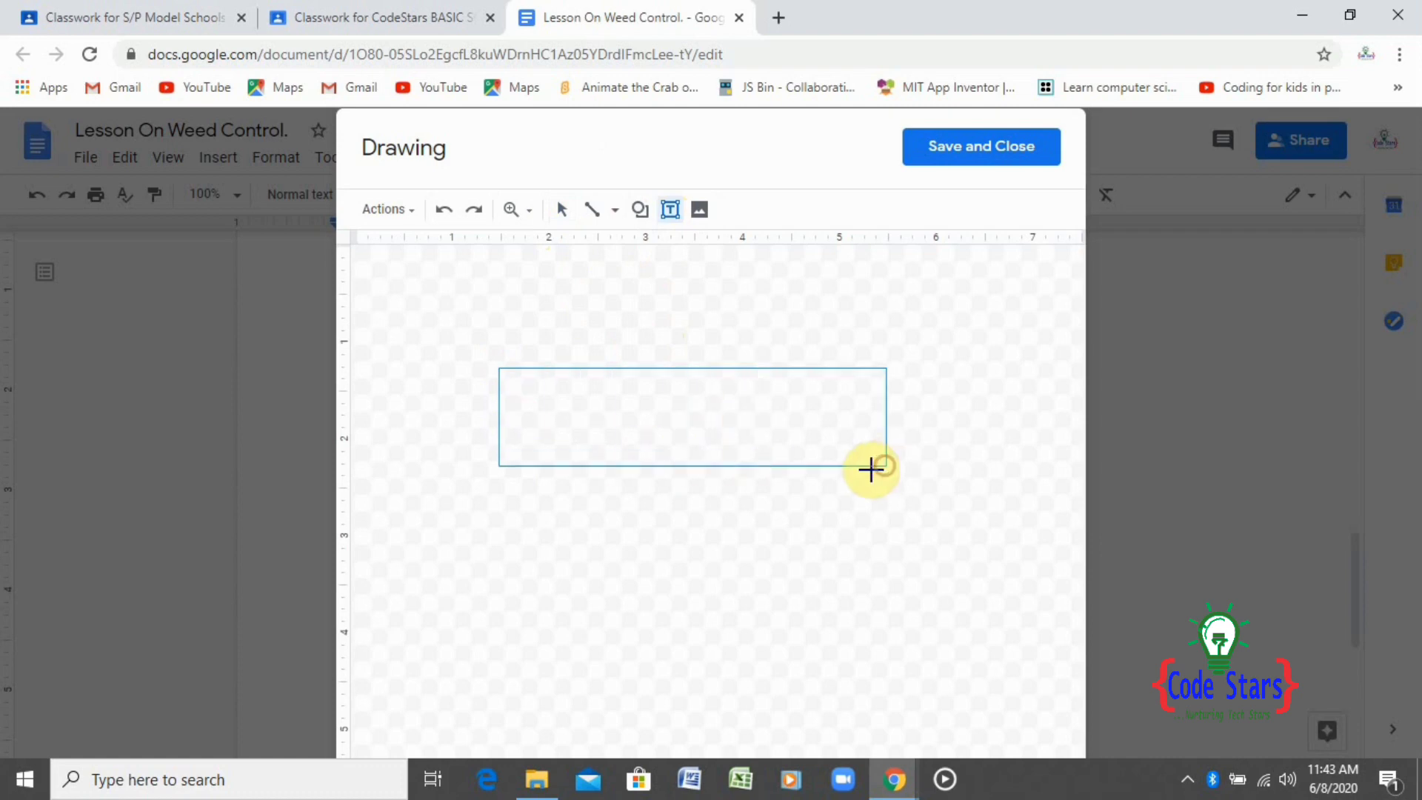
left_click(637, 409)
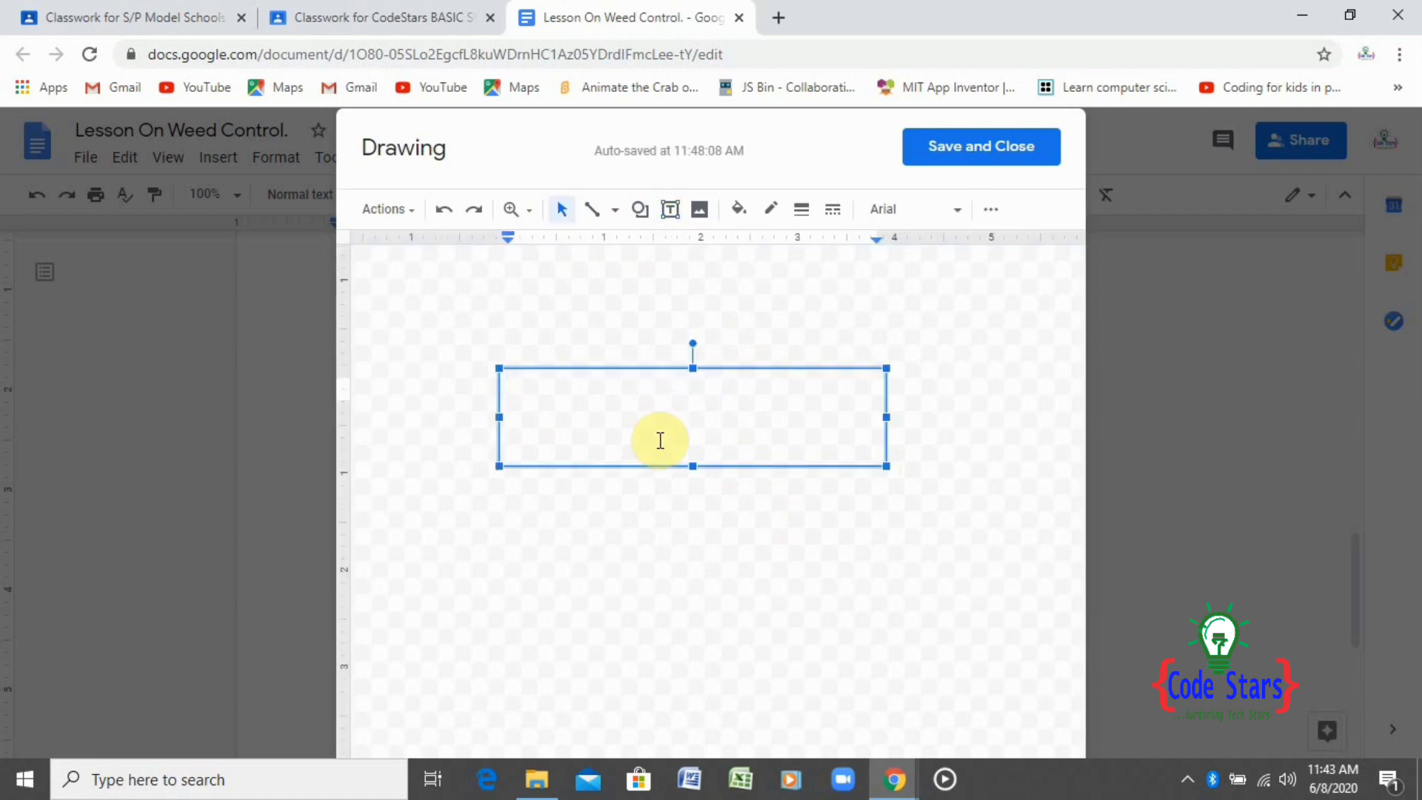
Enter "This Our class tools" with a line break in the text box, and save the drawing into the document.
type("Tis")
type("Our class")
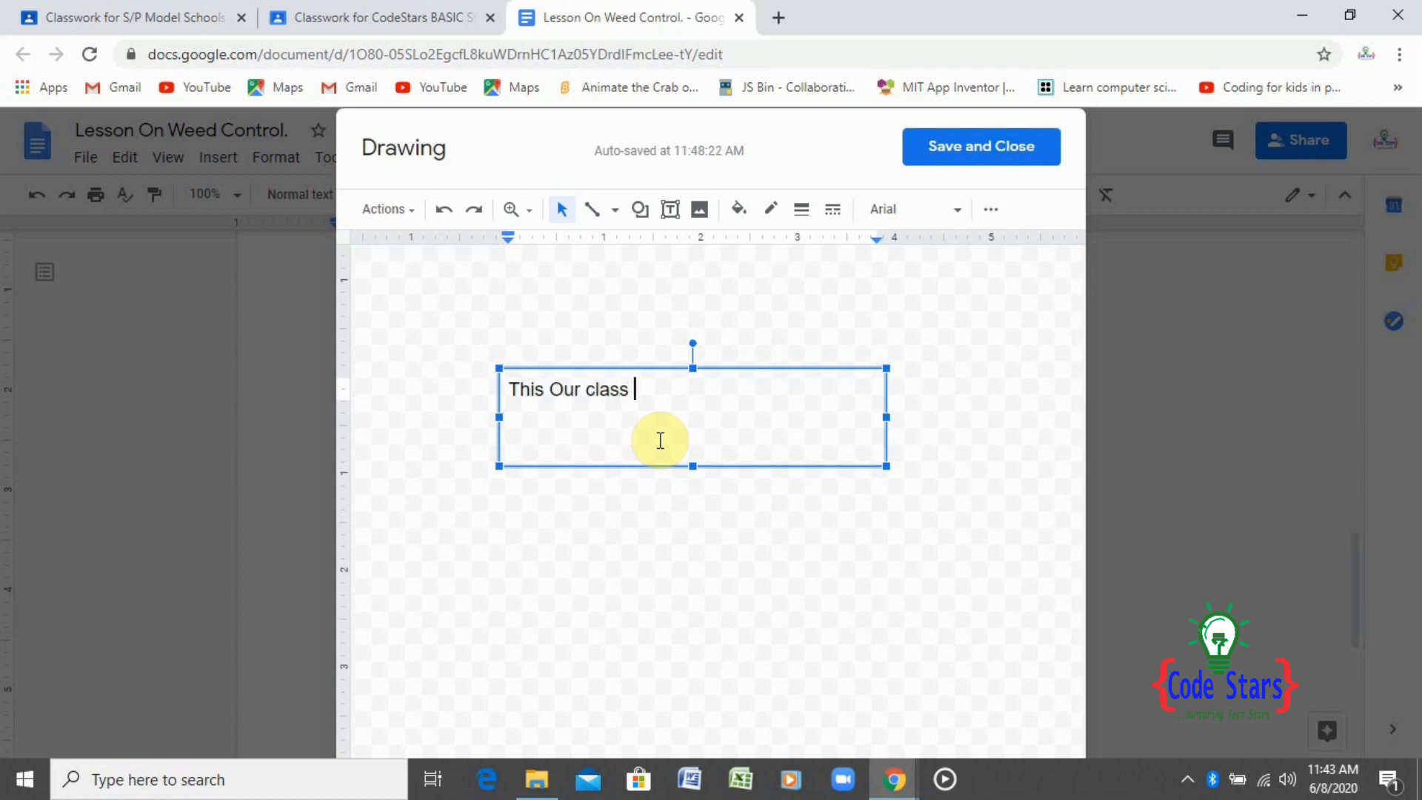
type(" tools")
key("Return")
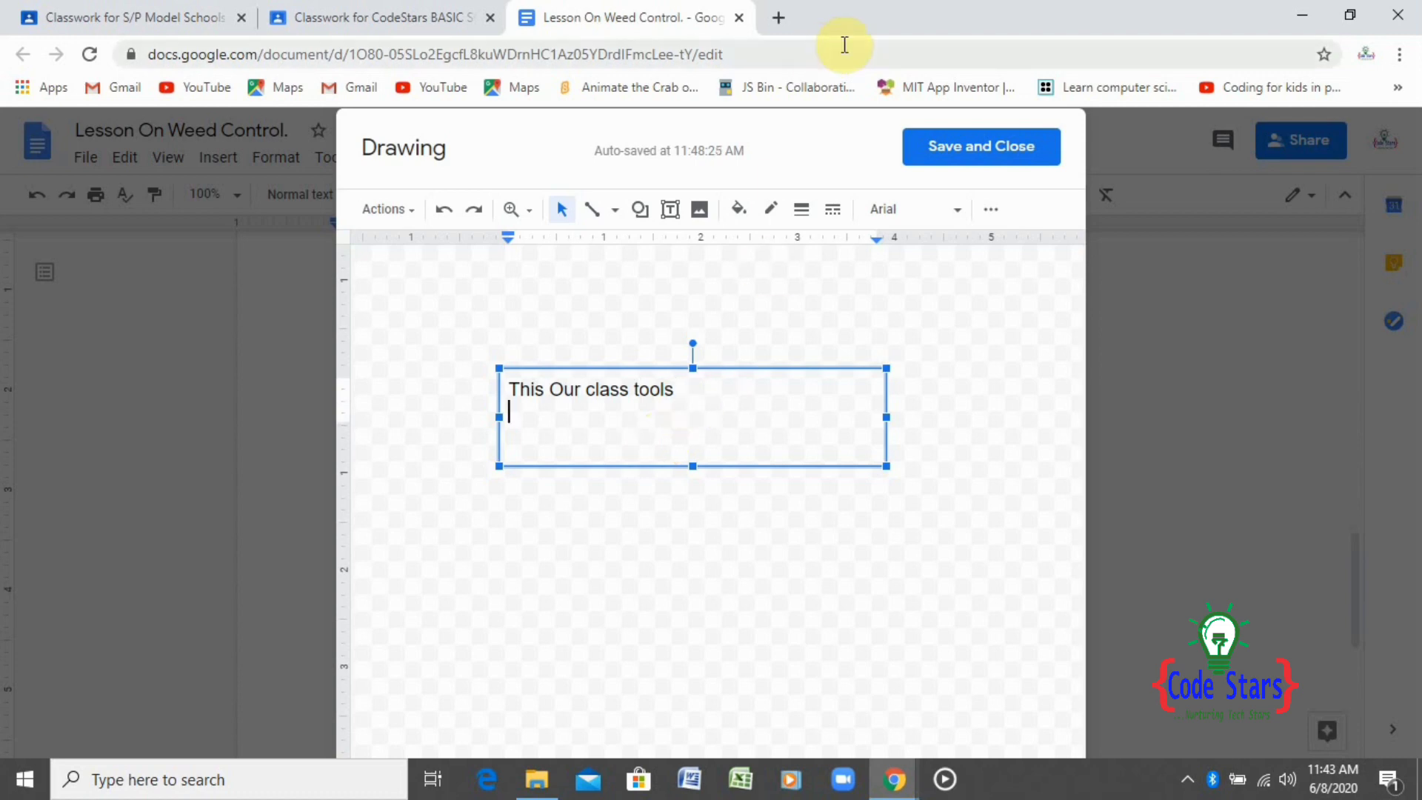
left_click(953, 152)
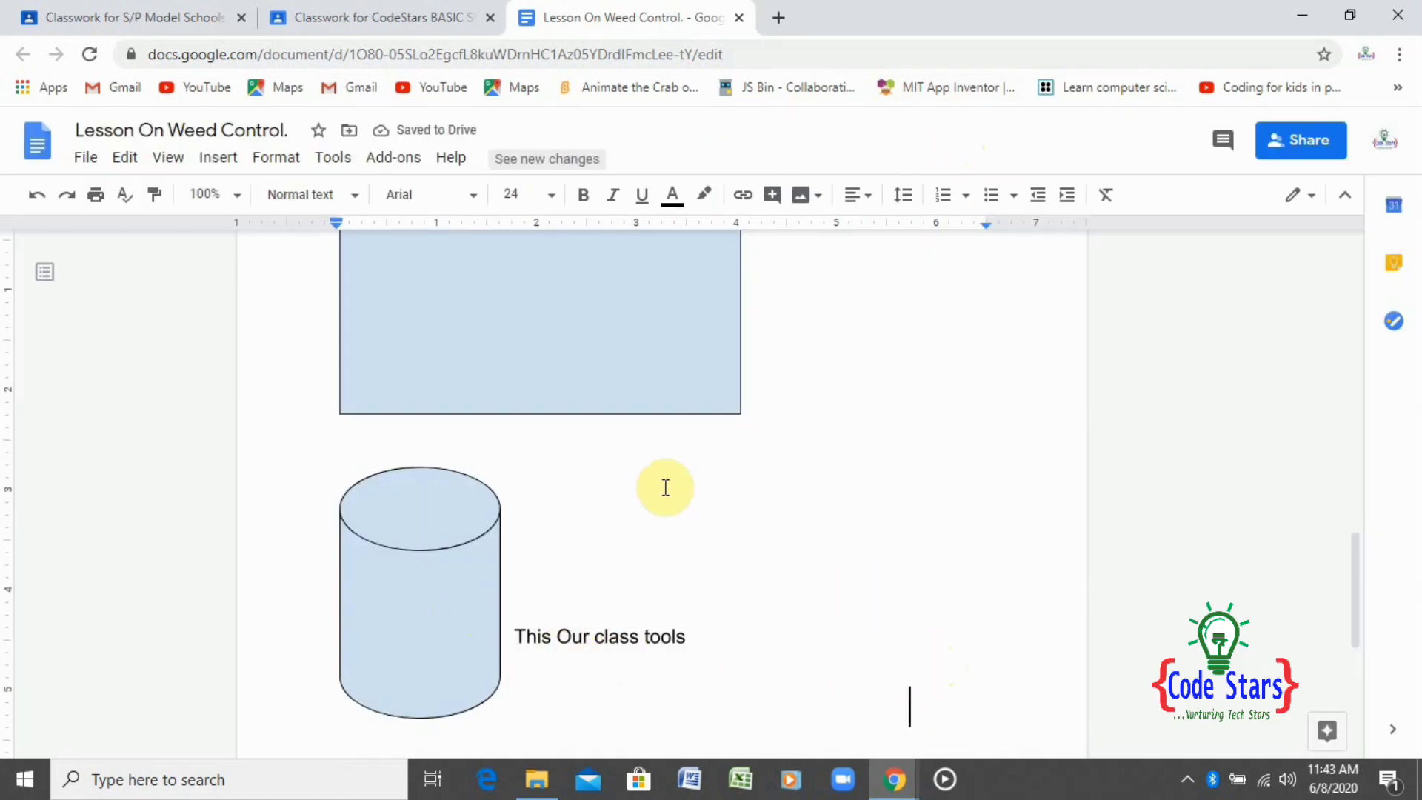
In a new drawing, review the image sources URL, Google Drive, albums, snapshot and upload, and close it without adding an image.
left_click(223, 167)
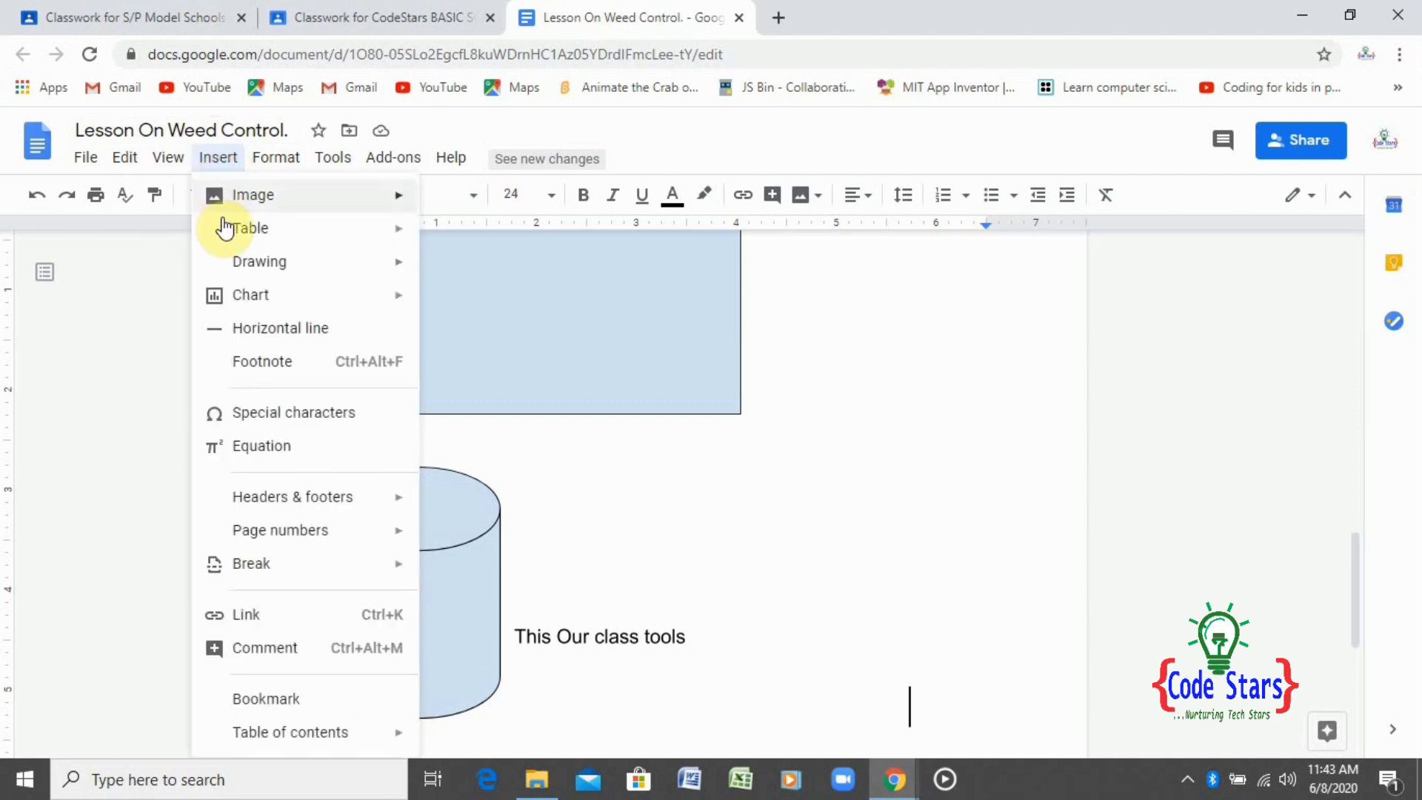
mouse_move(259, 266)
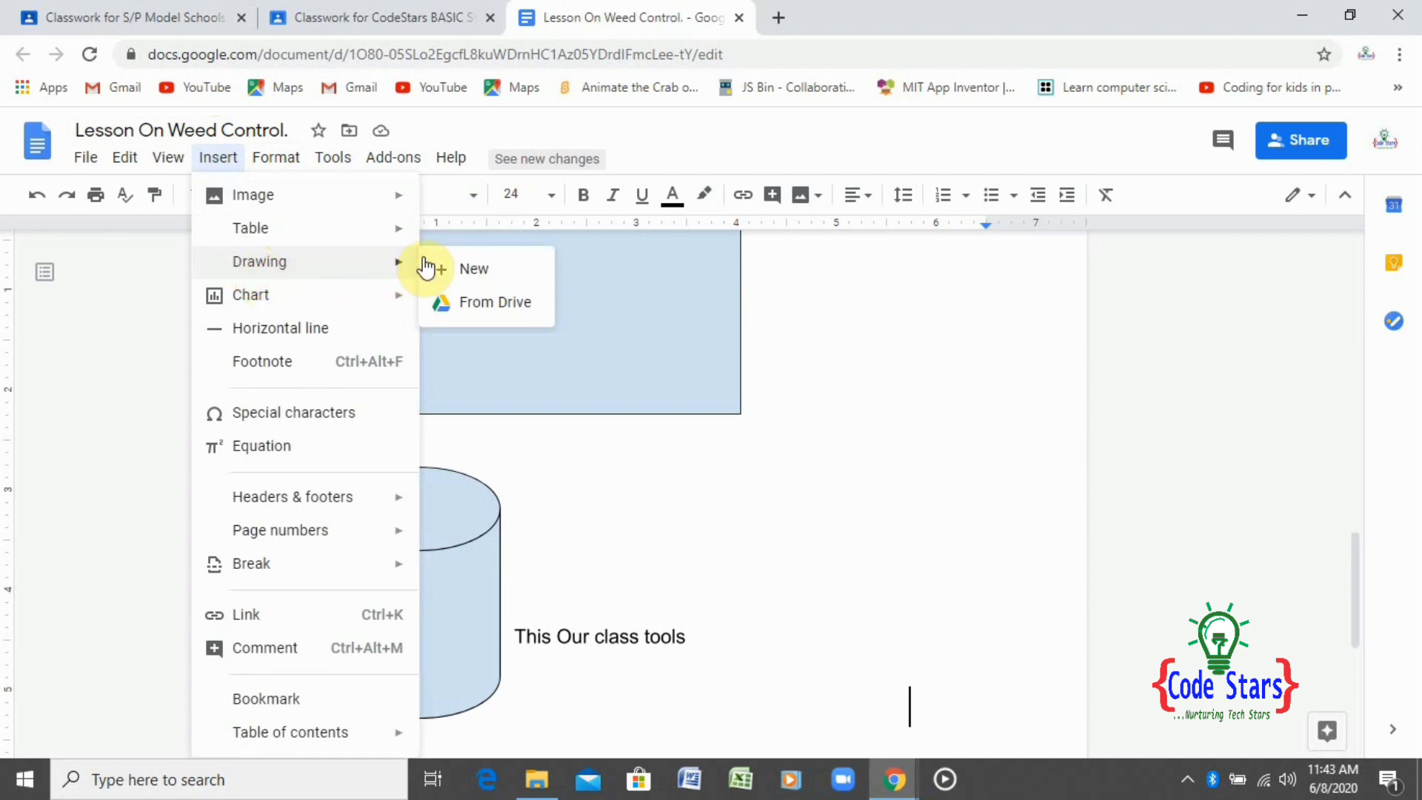
left_click(454, 274)
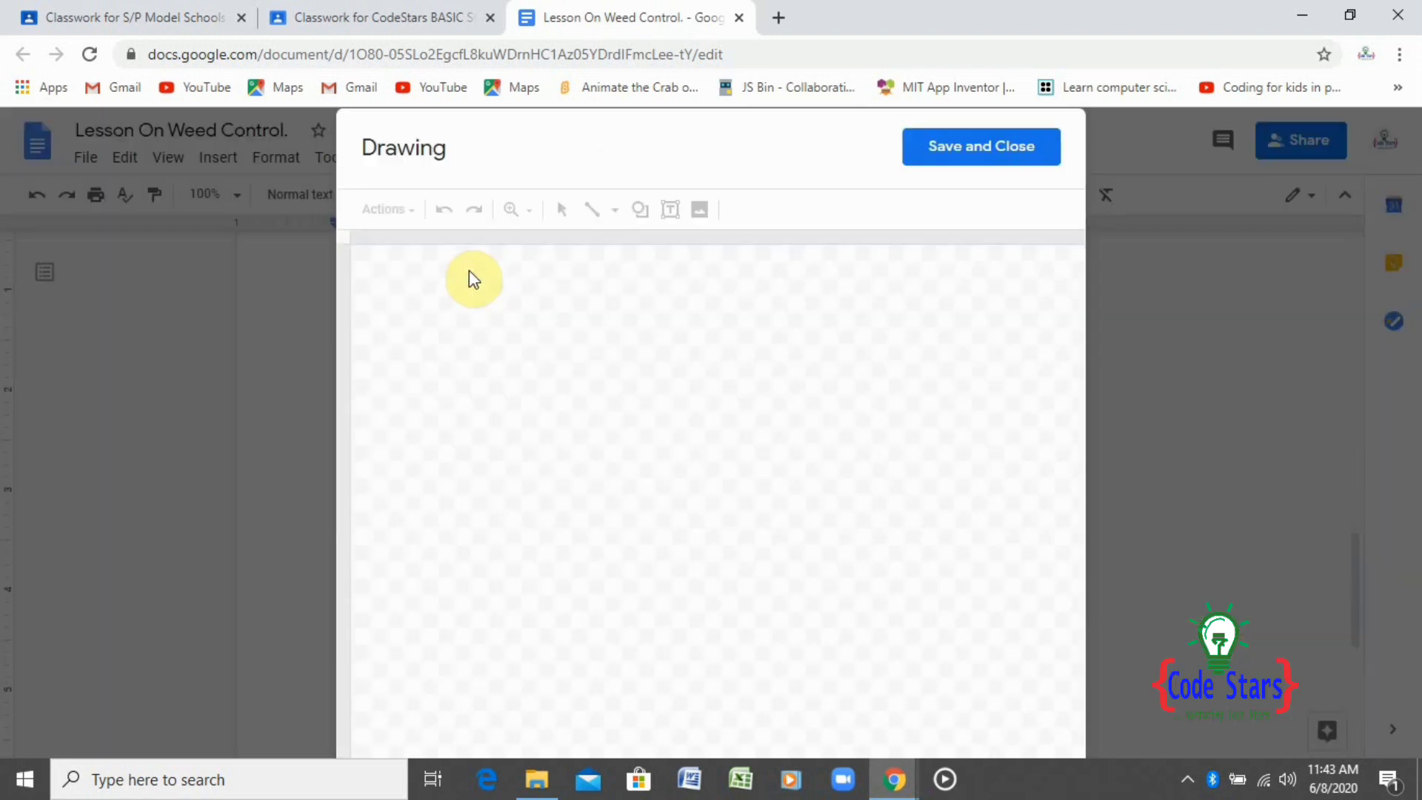
left_click(686, 219)
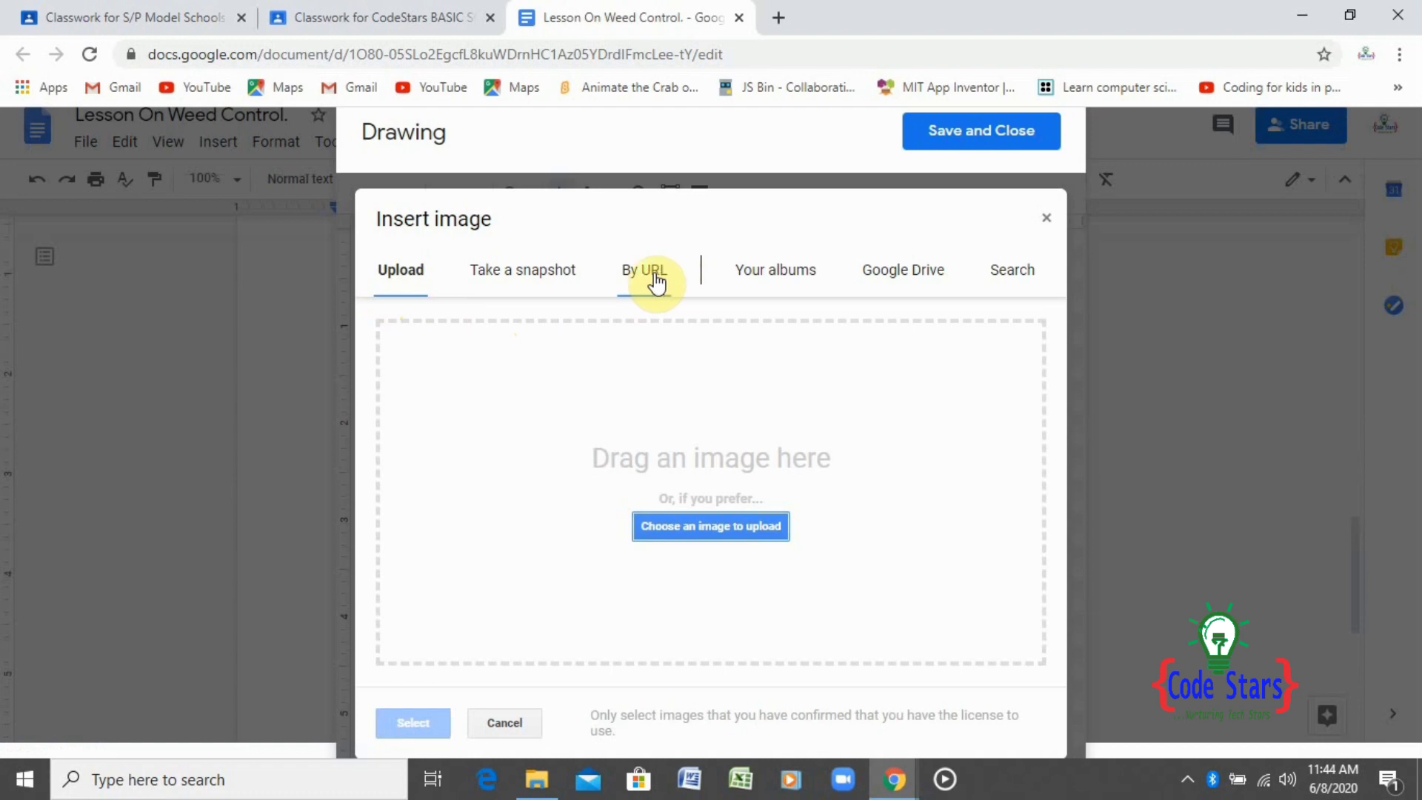
left_click(655, 278)
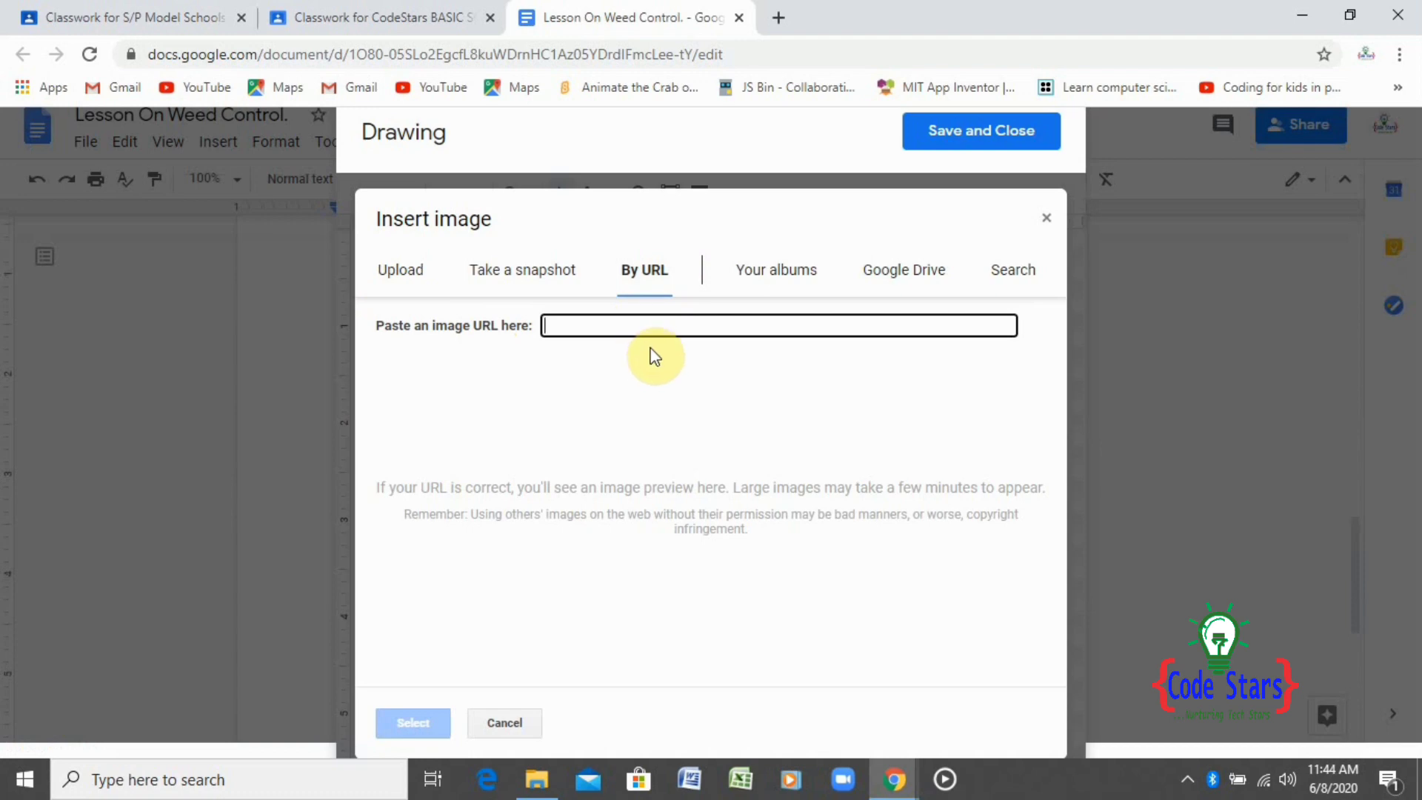
left_click(918, 280)
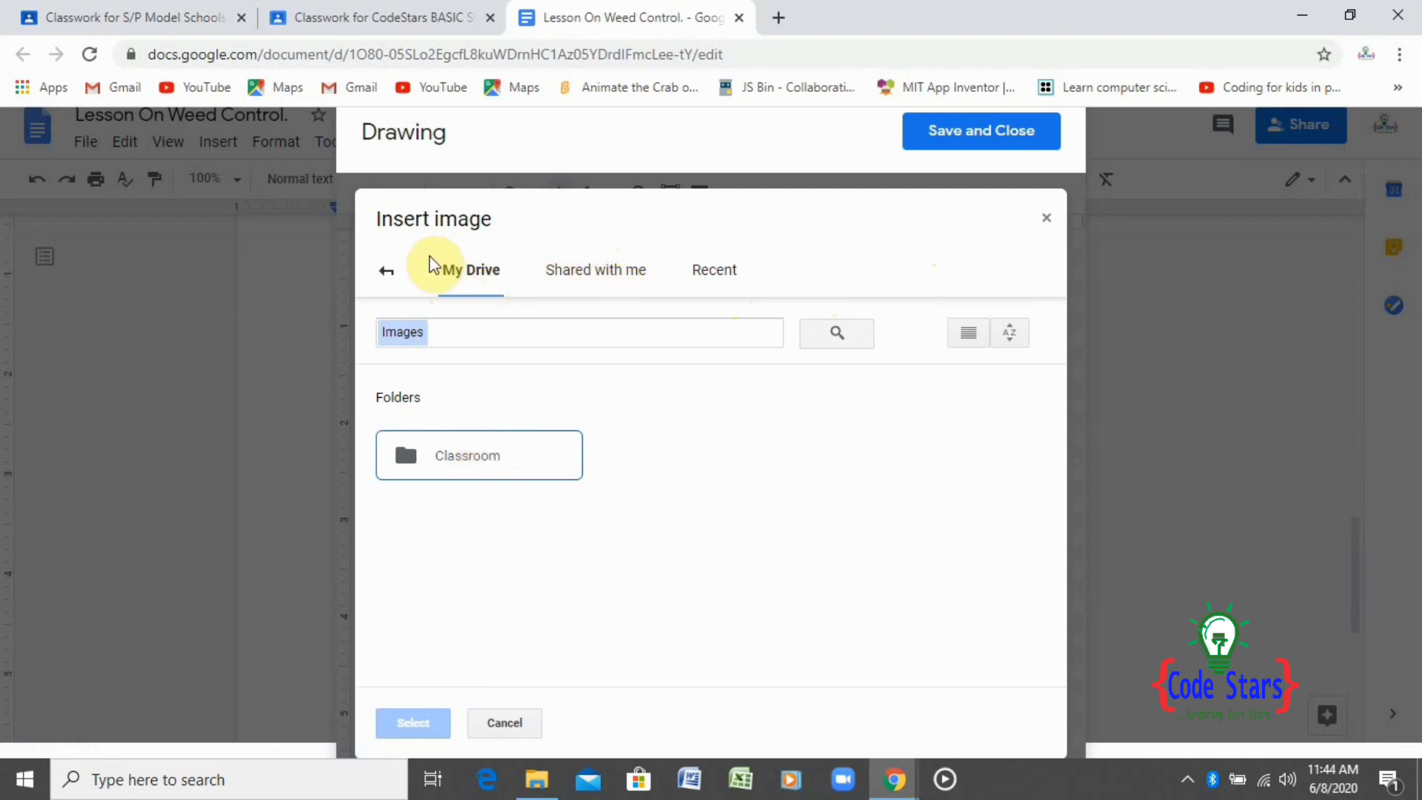
left_click(392, 275)
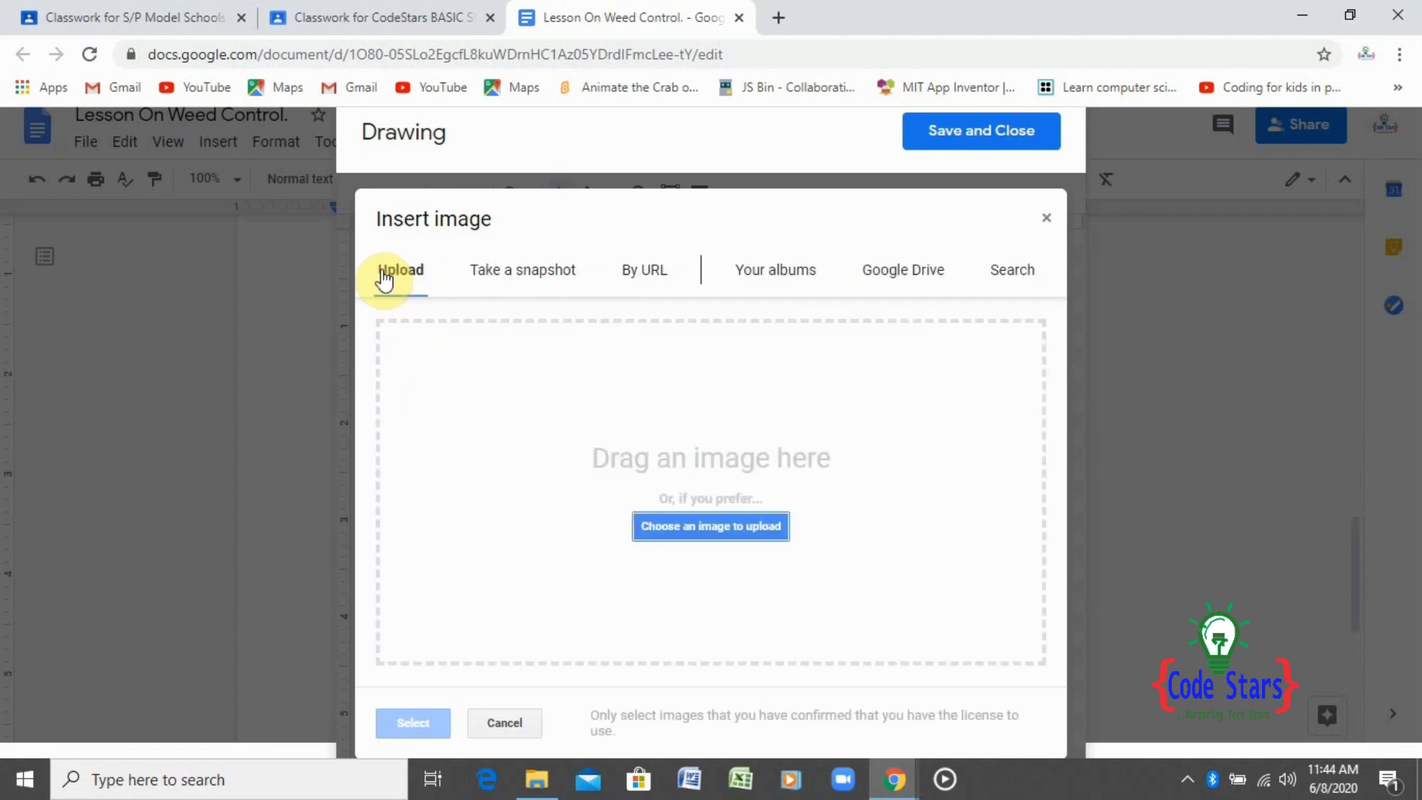
left_click(779, 272)
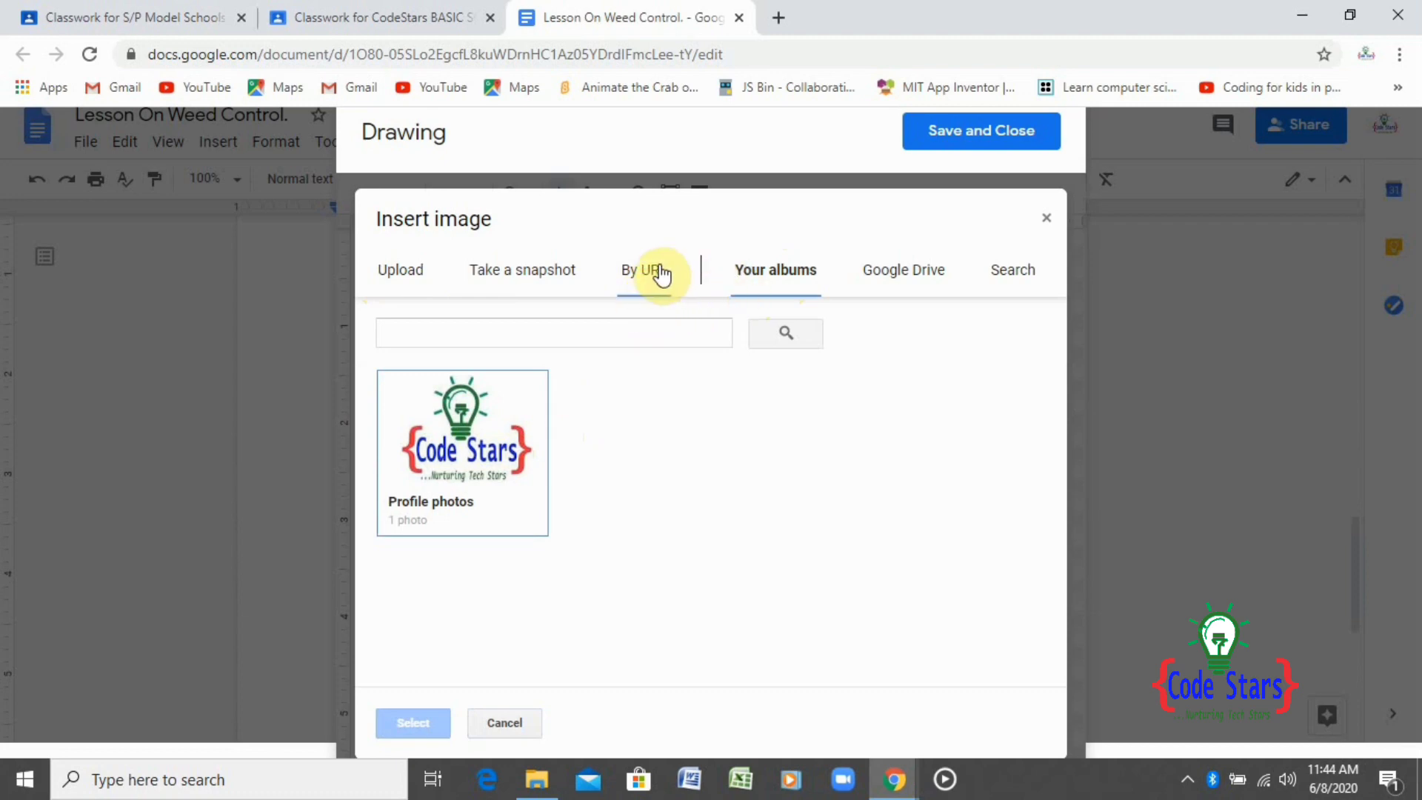
left_click(558, 287)
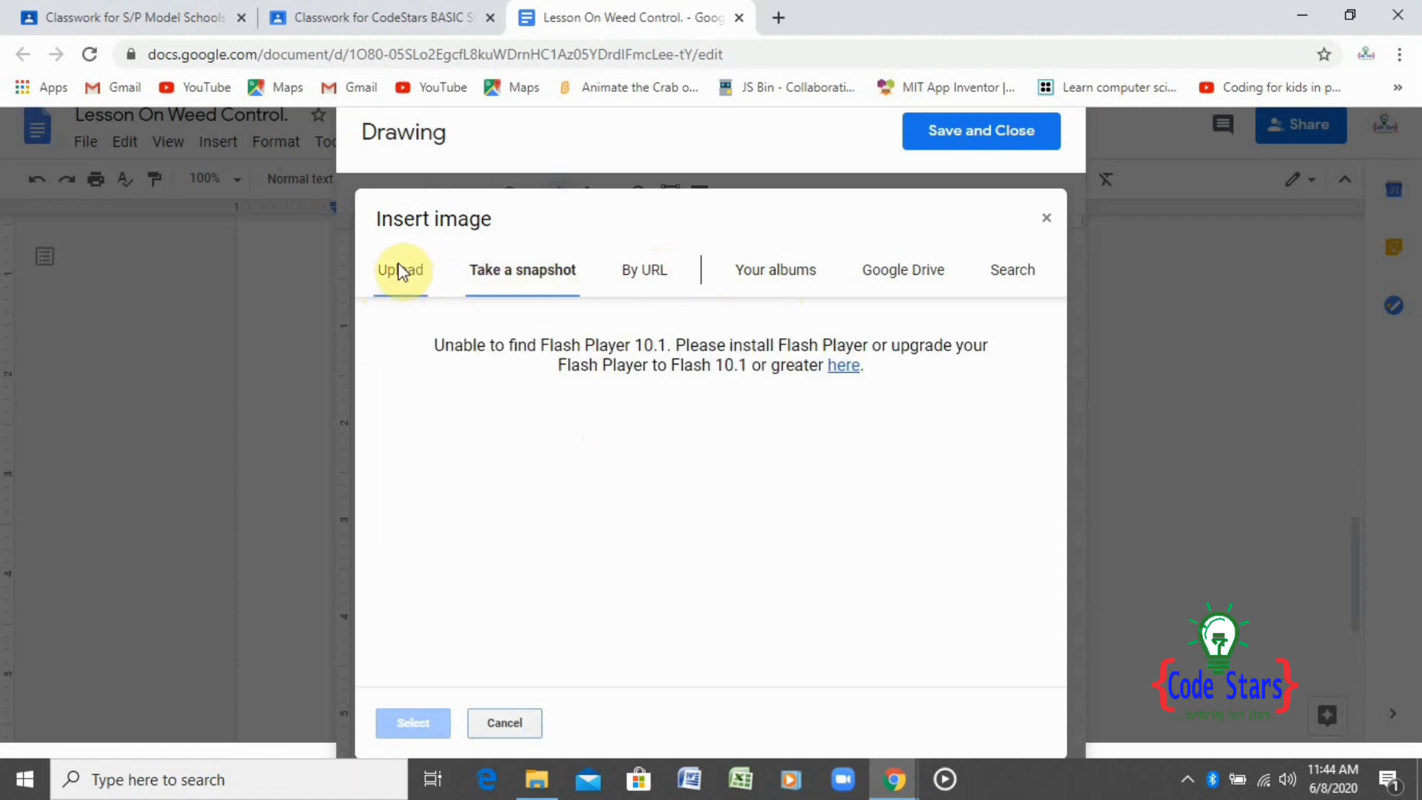
left_click(401, 271)
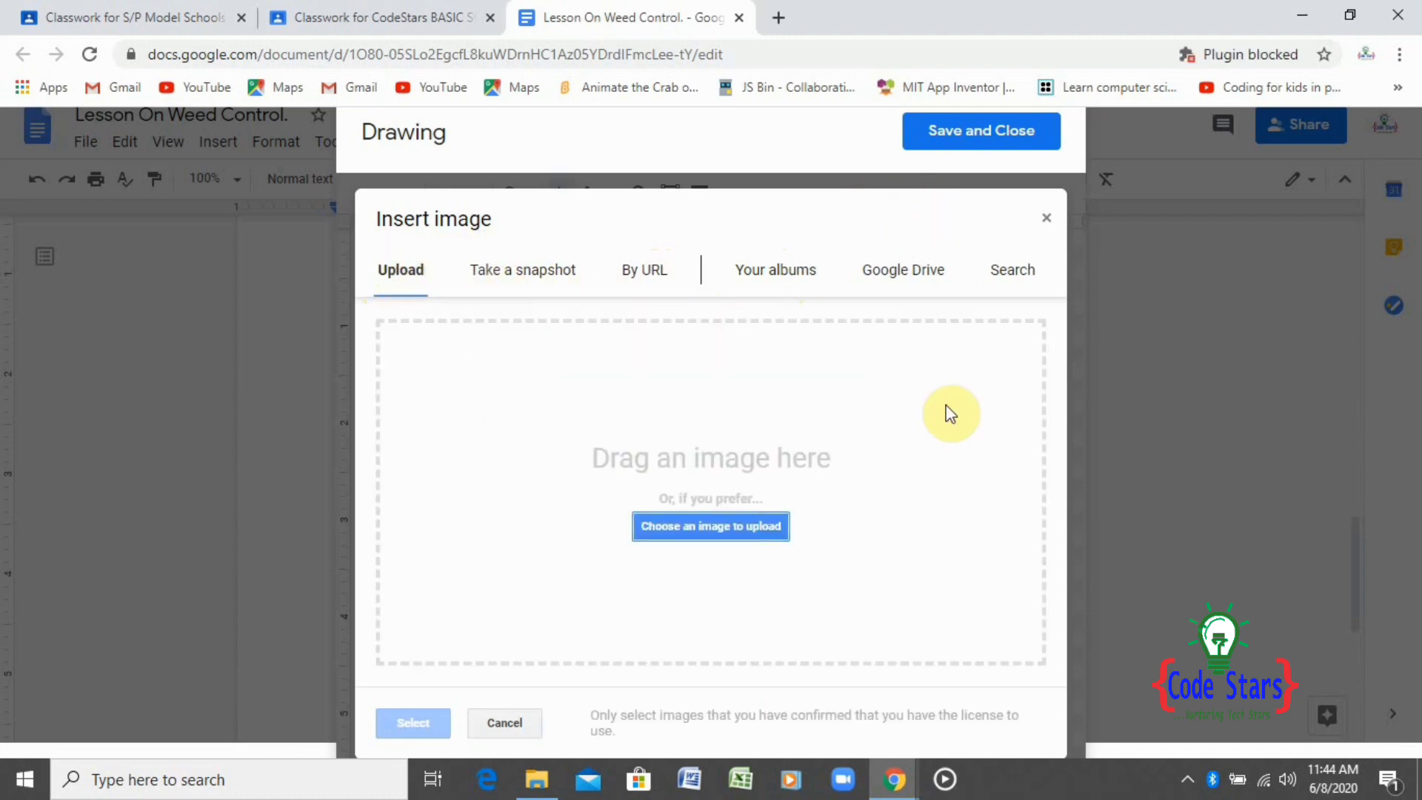
left_click(513, 718)
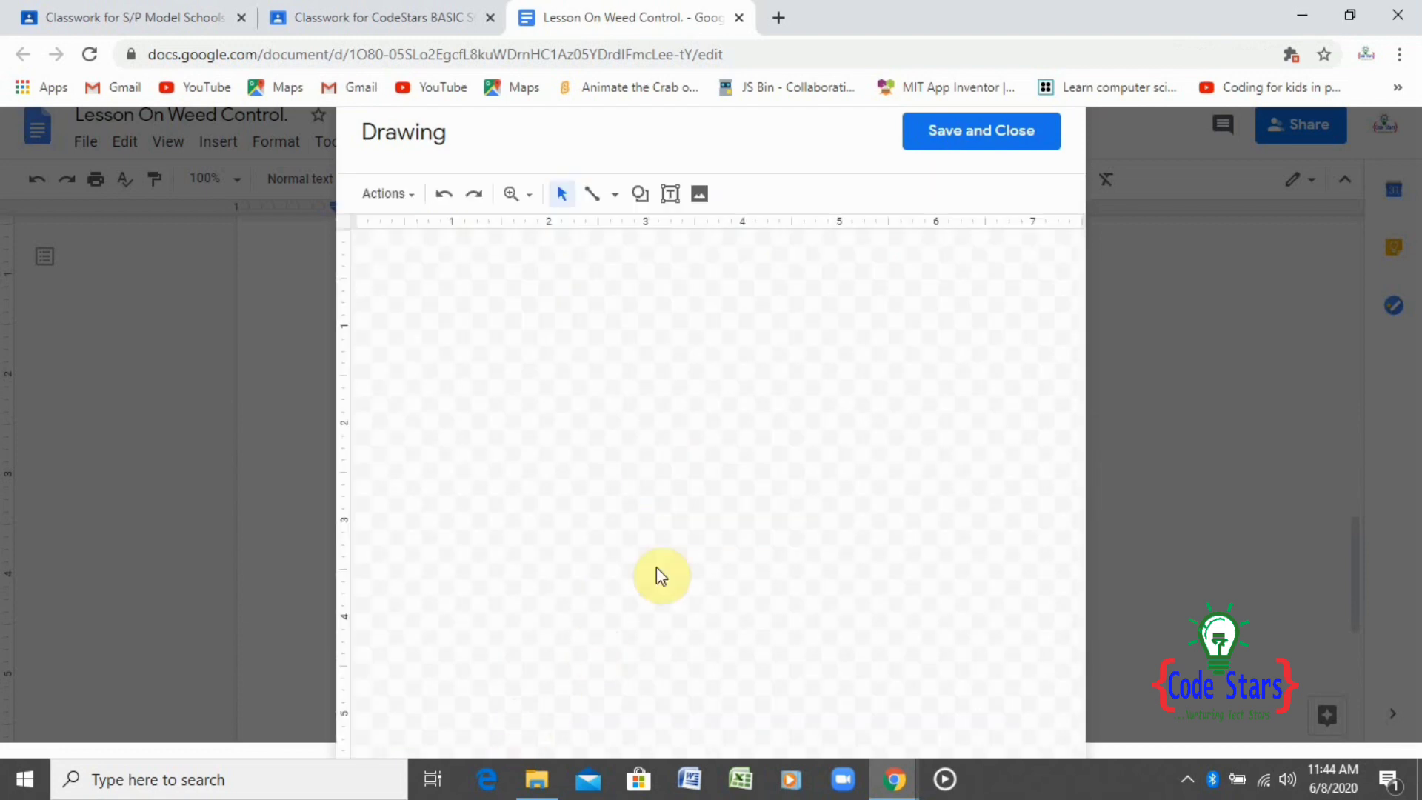
left_click(981, 129)
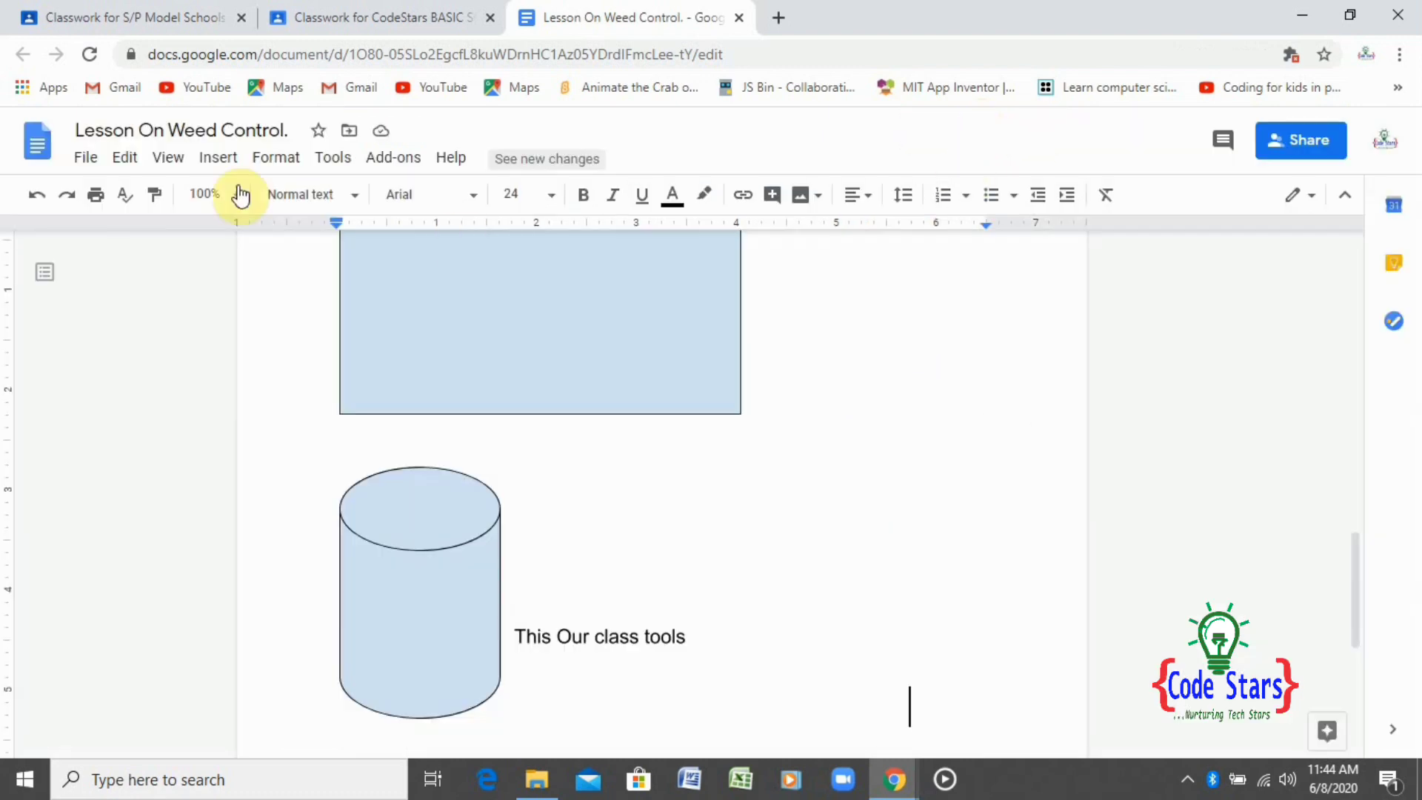
left_click(213, 158)
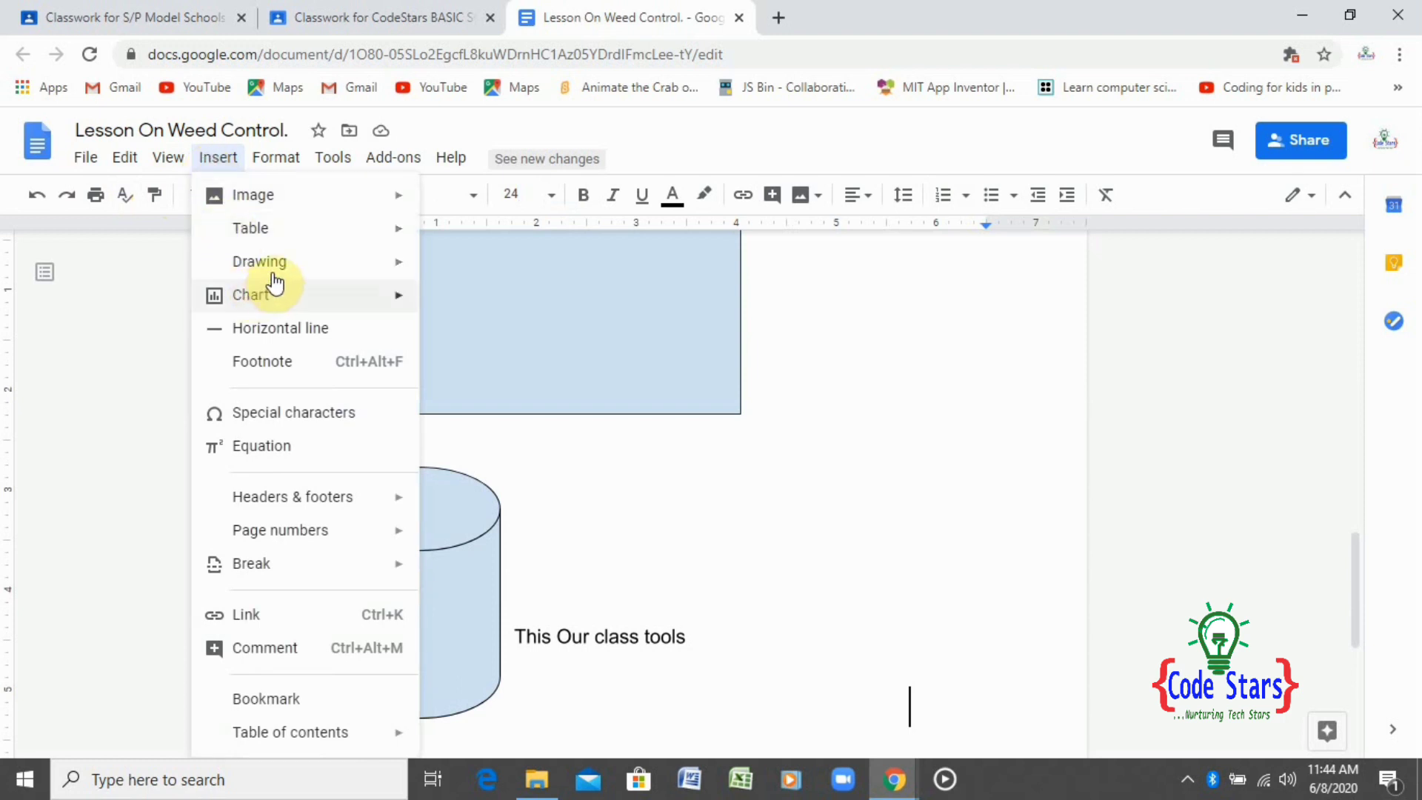
mouse_move(355, 302)
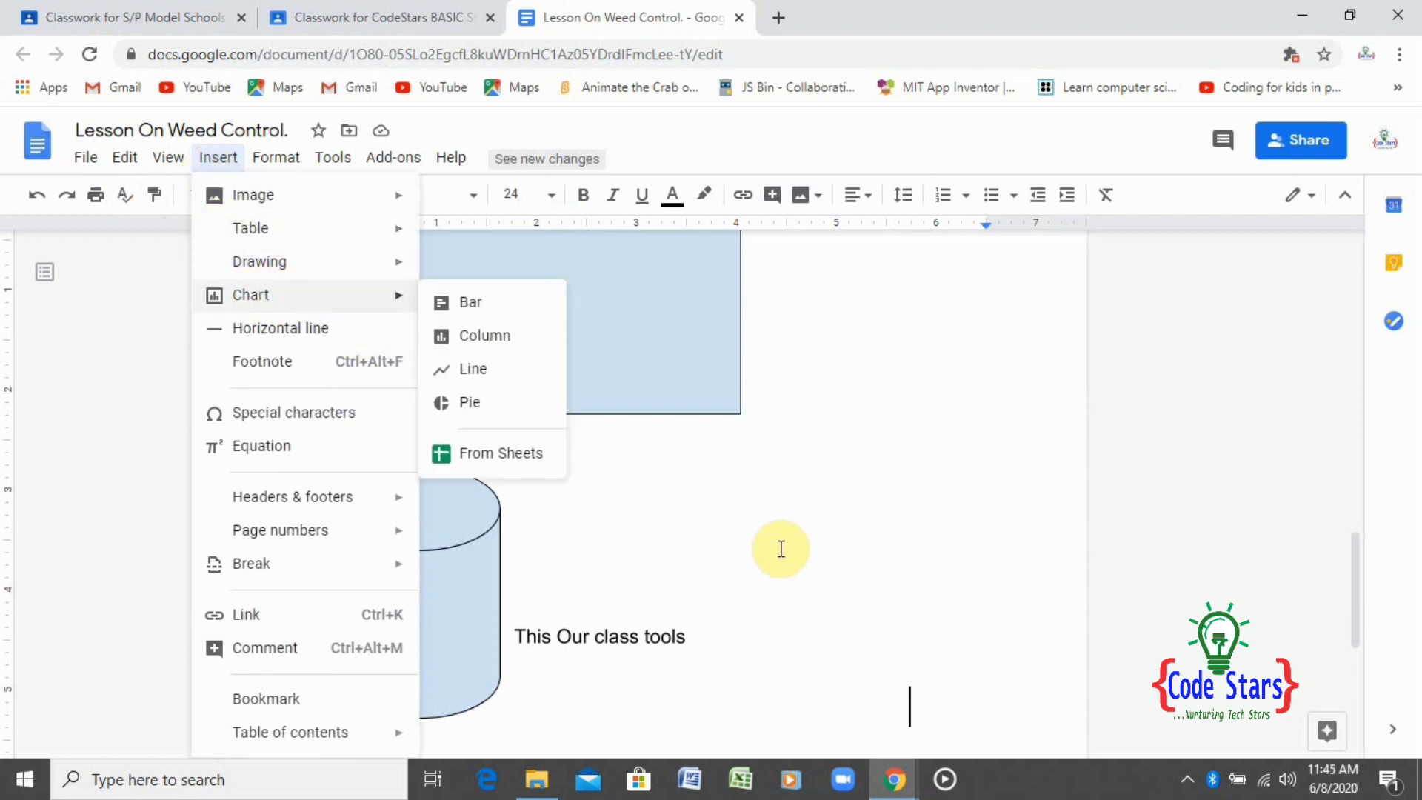
left_click(730, 518)
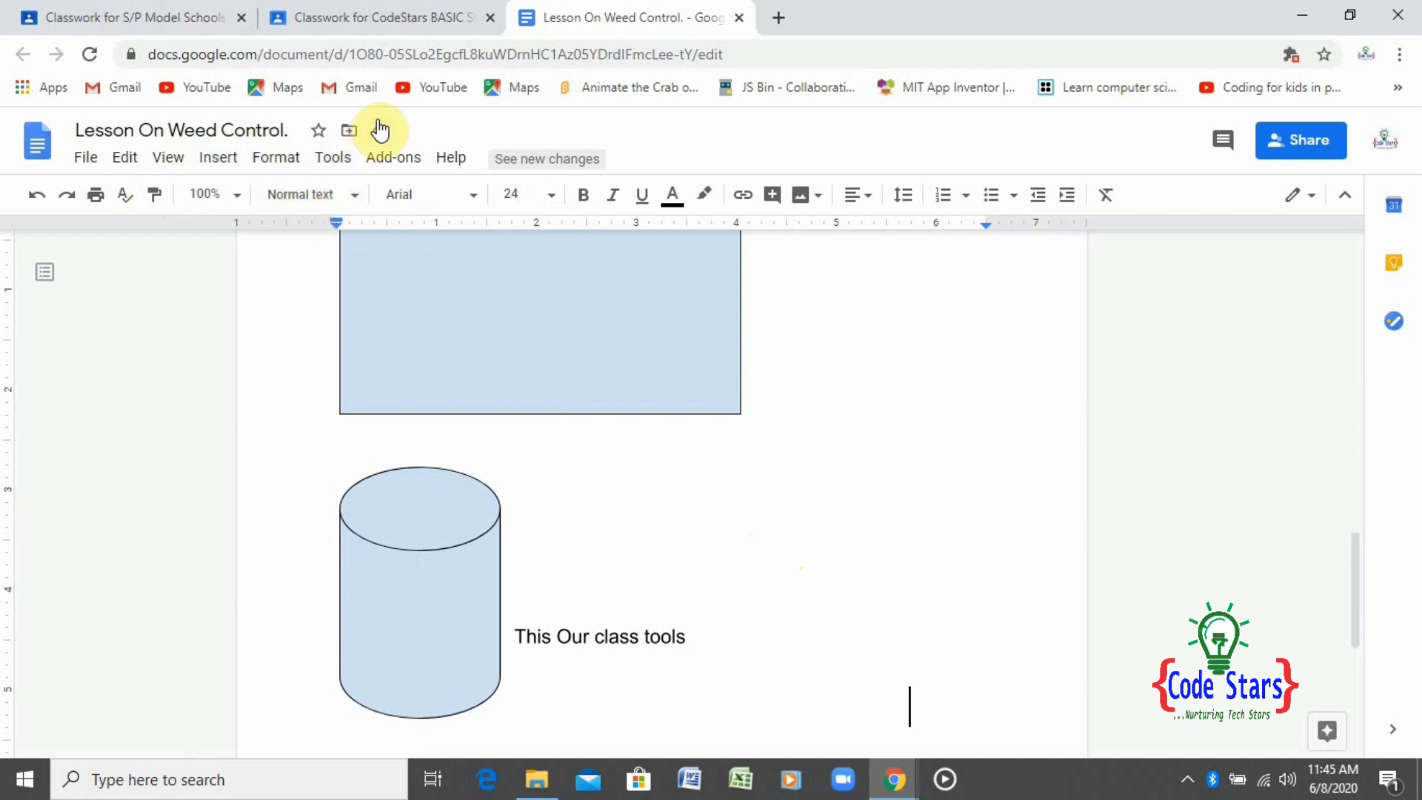
Insert a line chart into the document below the cylinder drawing.
left_click(264, 167)
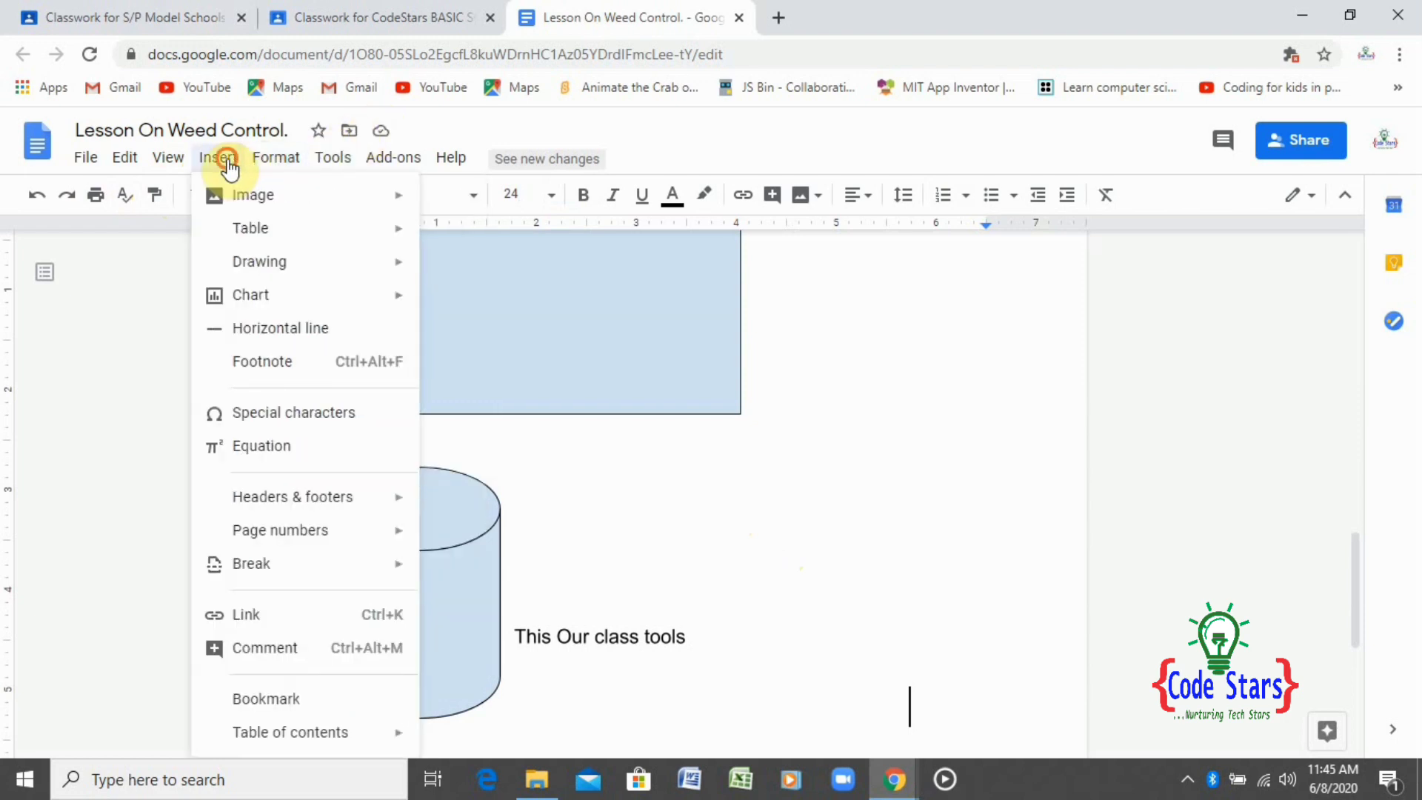
left_click(228, 167)
left_click(220, 163)
mouse_move(263, 166)
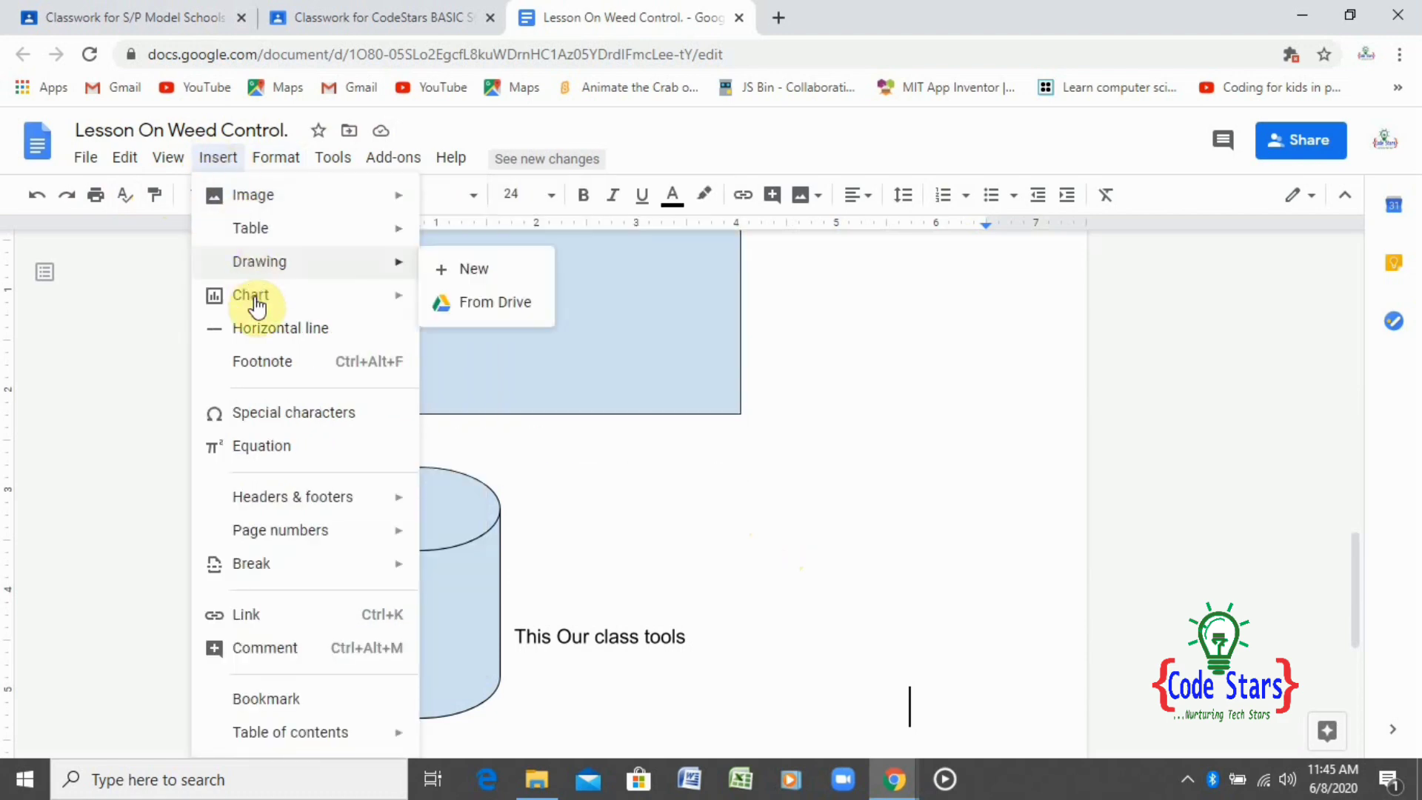
mouse_move(257, 303)
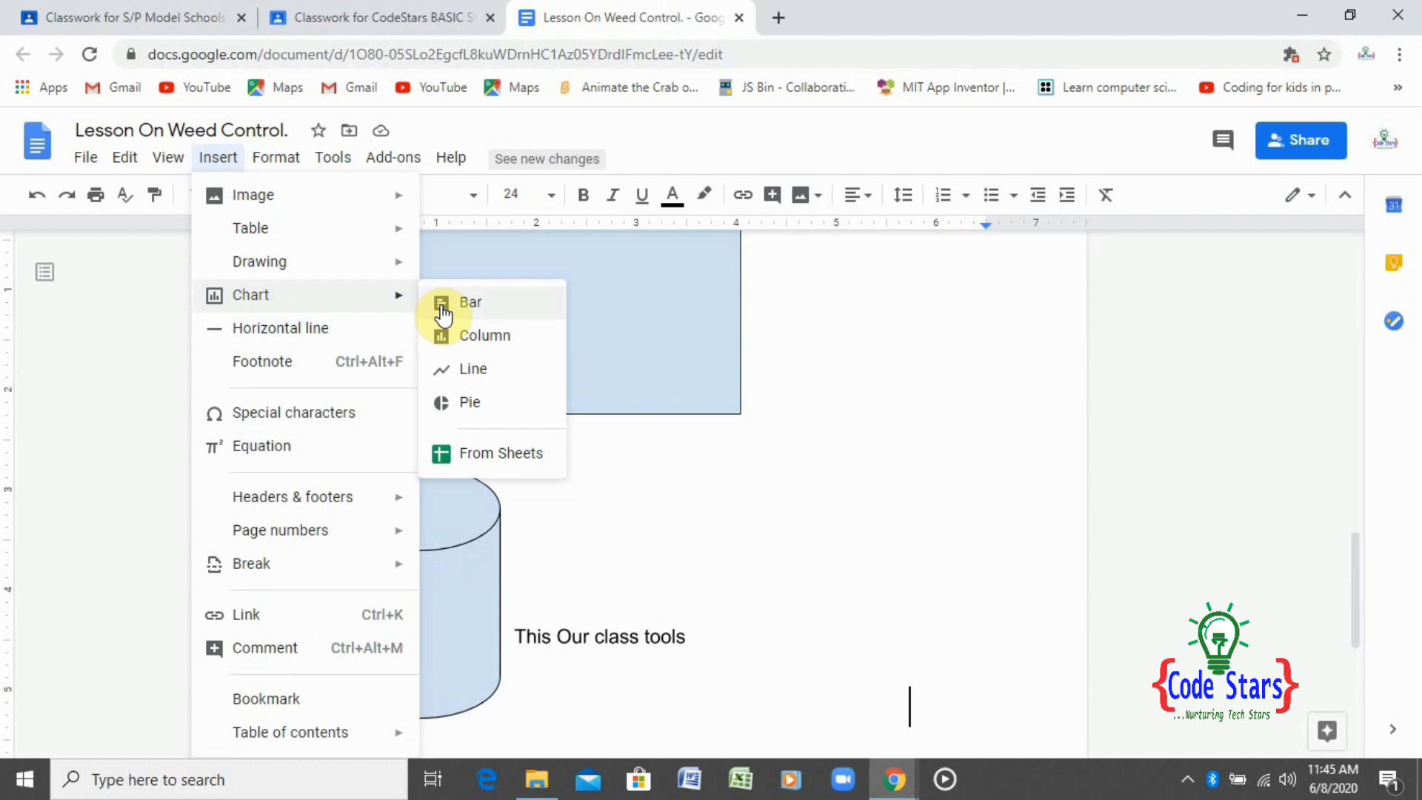
left_click(454, 374)
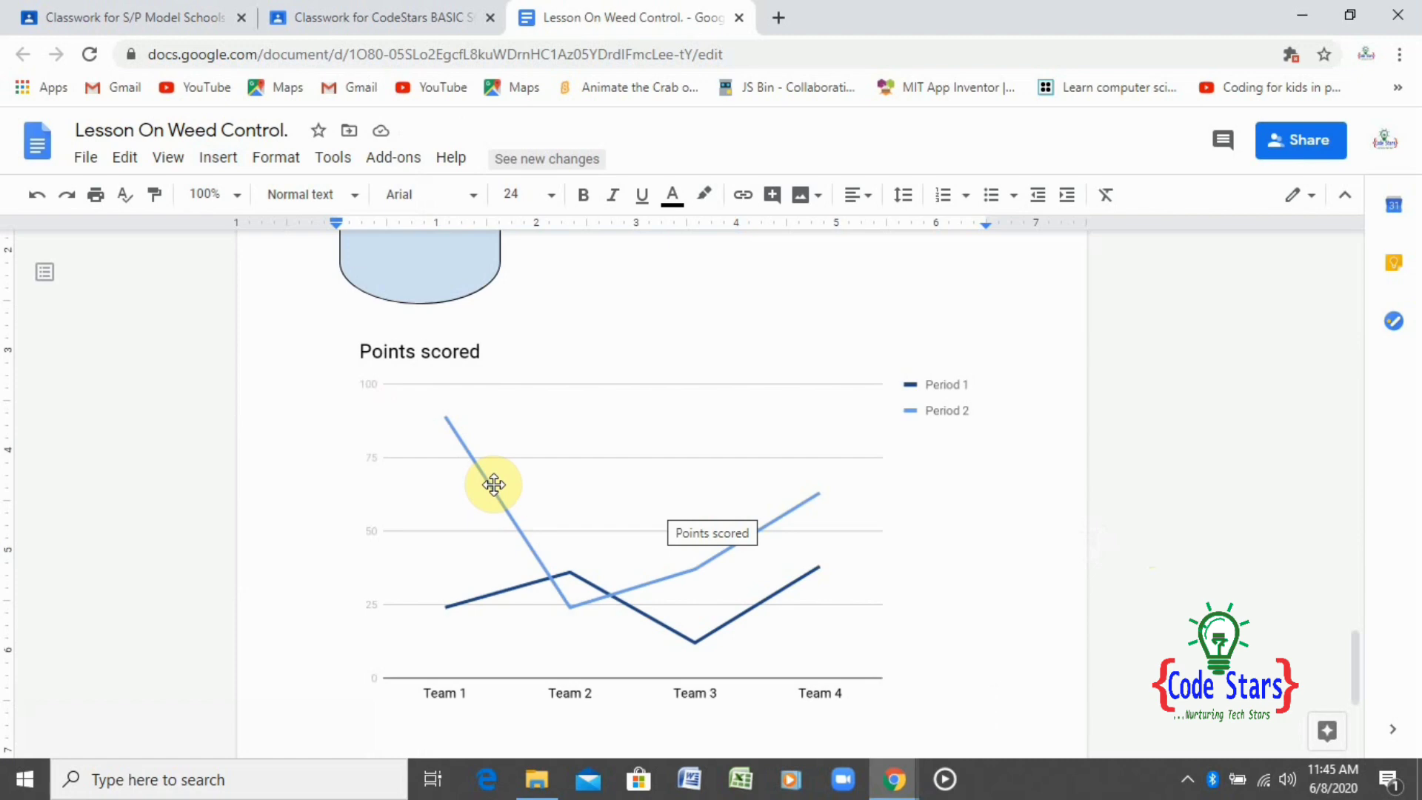
Insert a pie chart after the line chart and shrink it to about 4.9 inches wide and 3 inches tall.
left_click(219, 159)
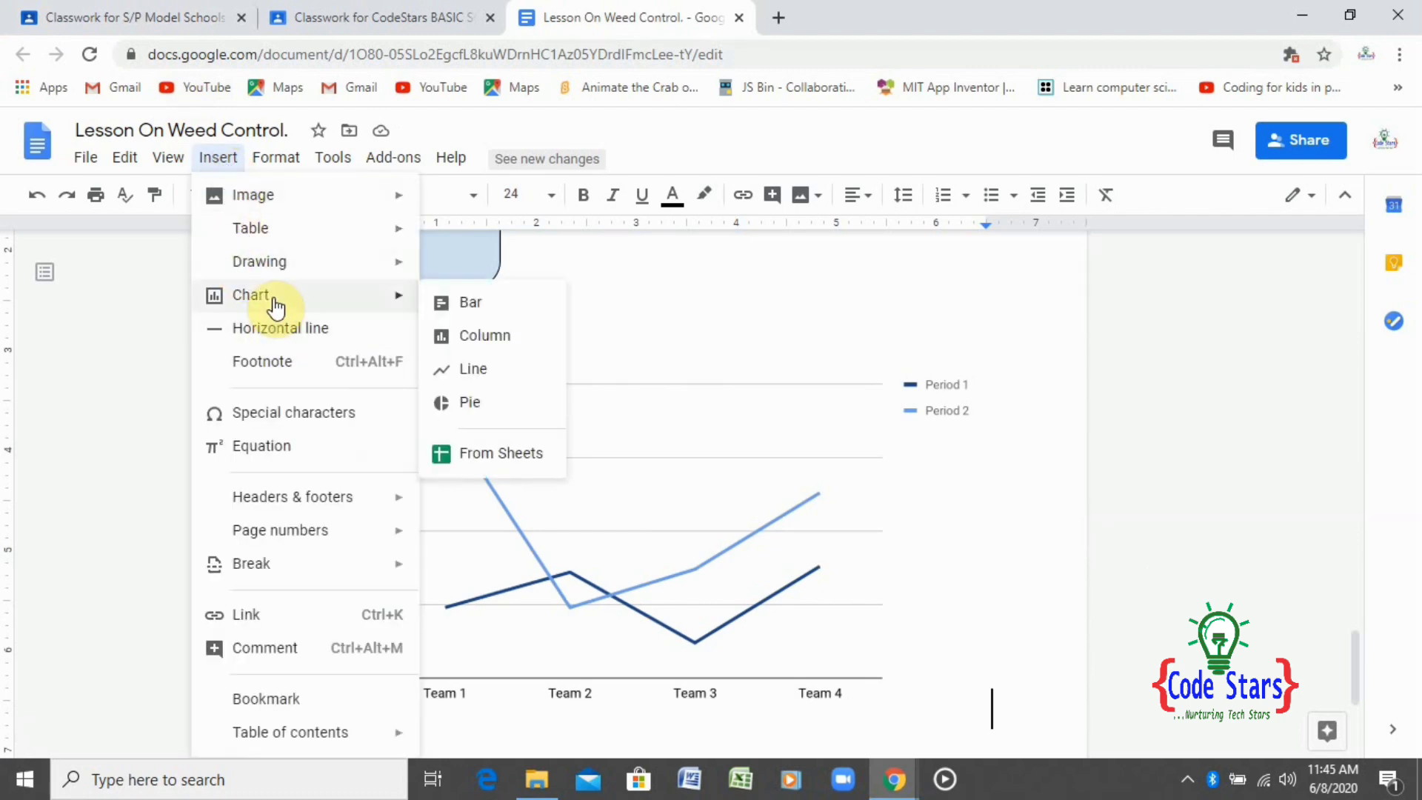
left_click(450, 402)
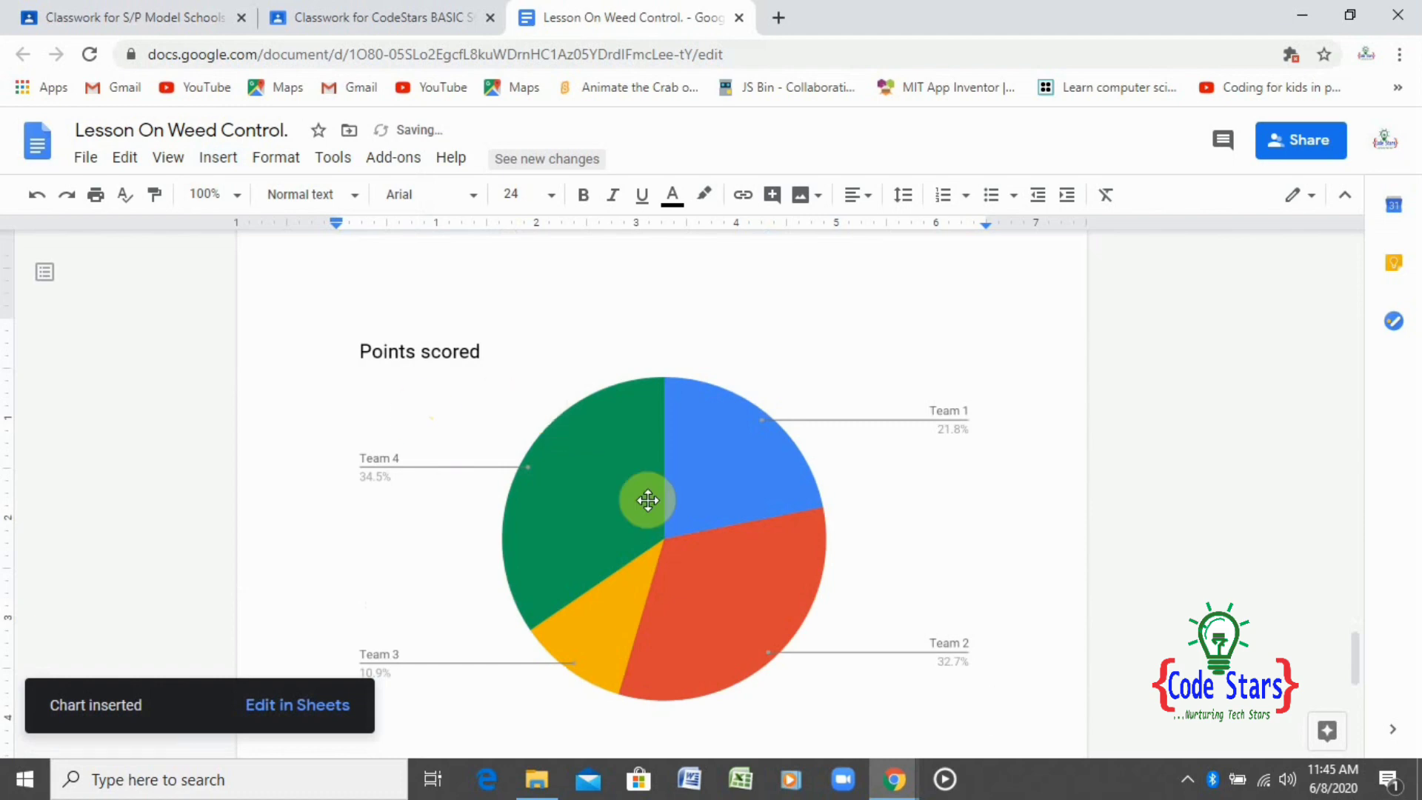
left_click(687, 497)
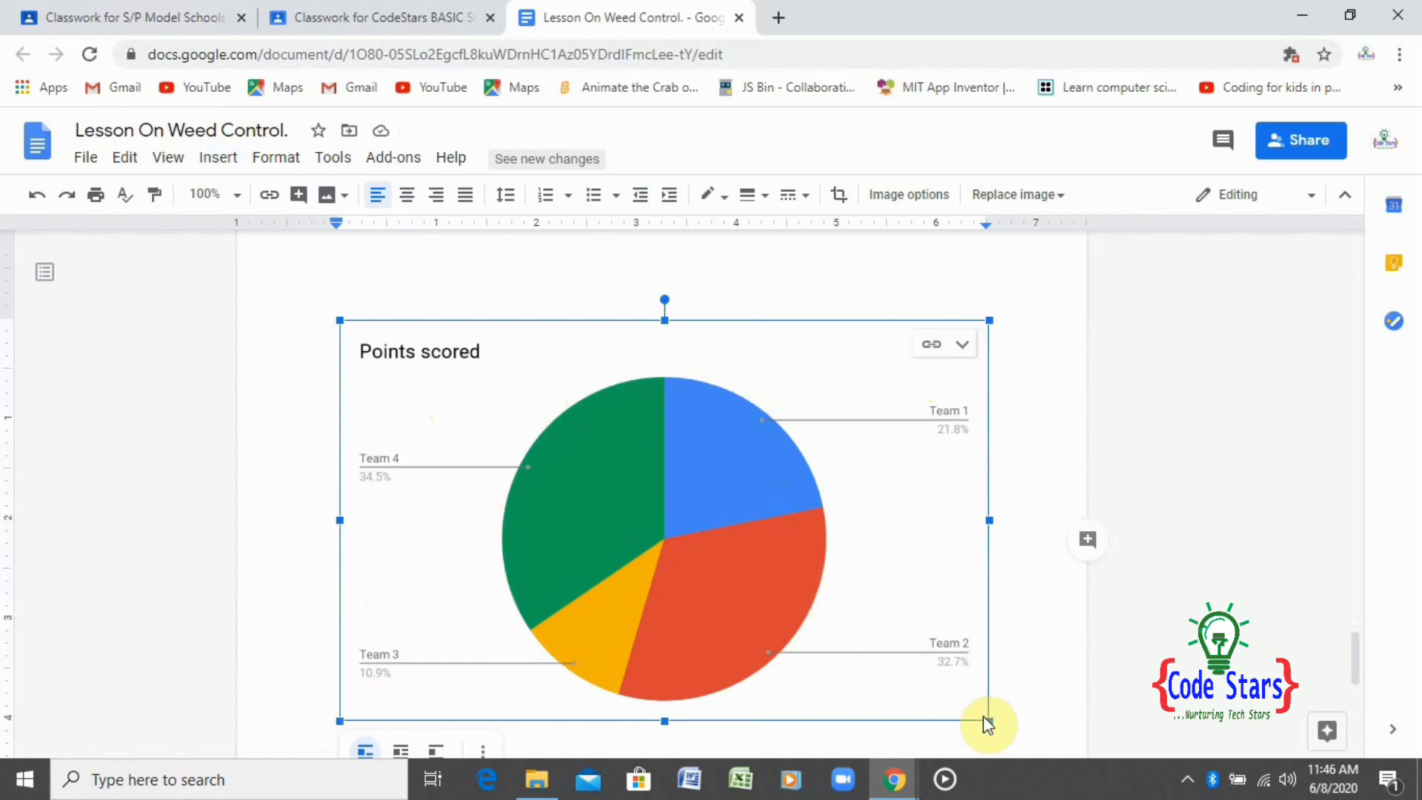
left_click_drag(985, 716, 824, 549)
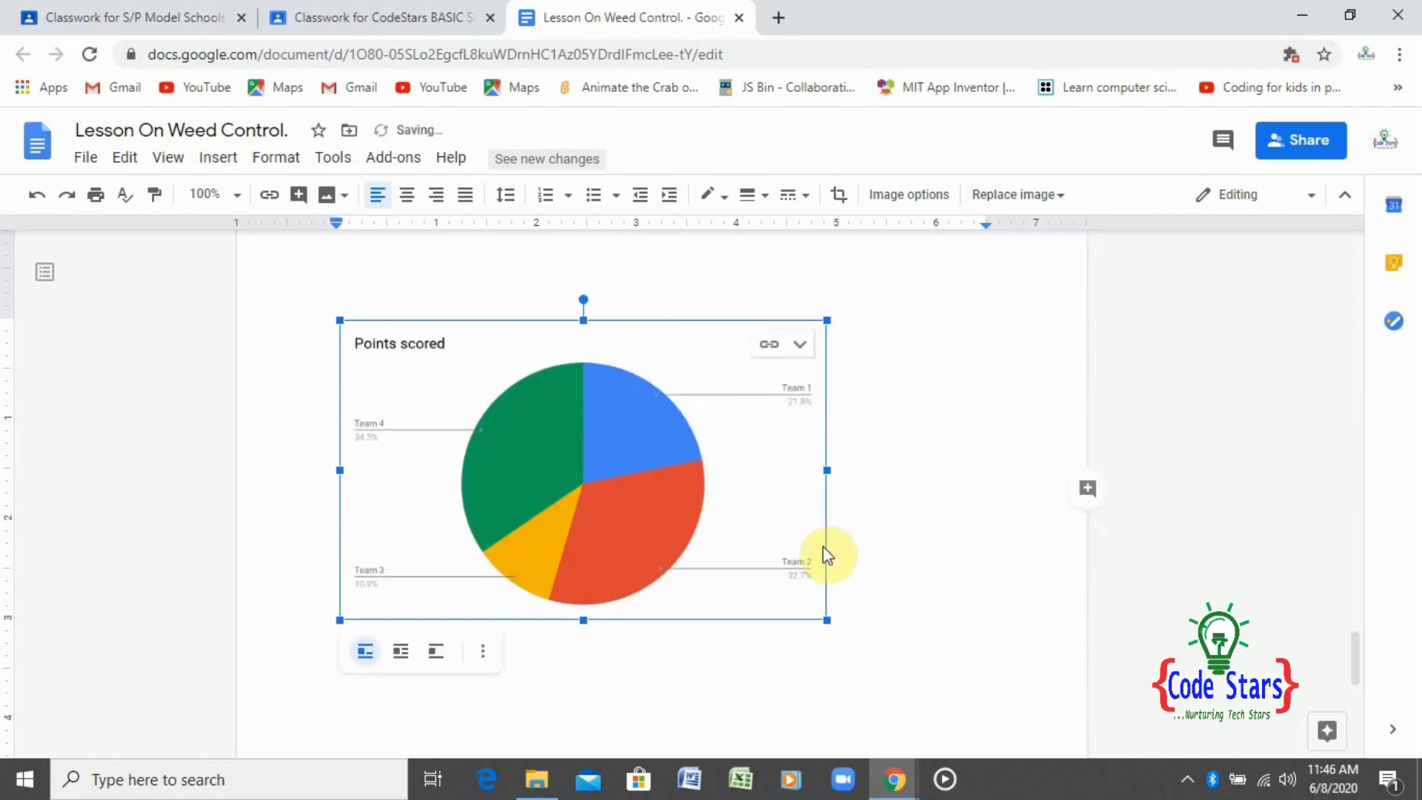
left_click(479, 649)
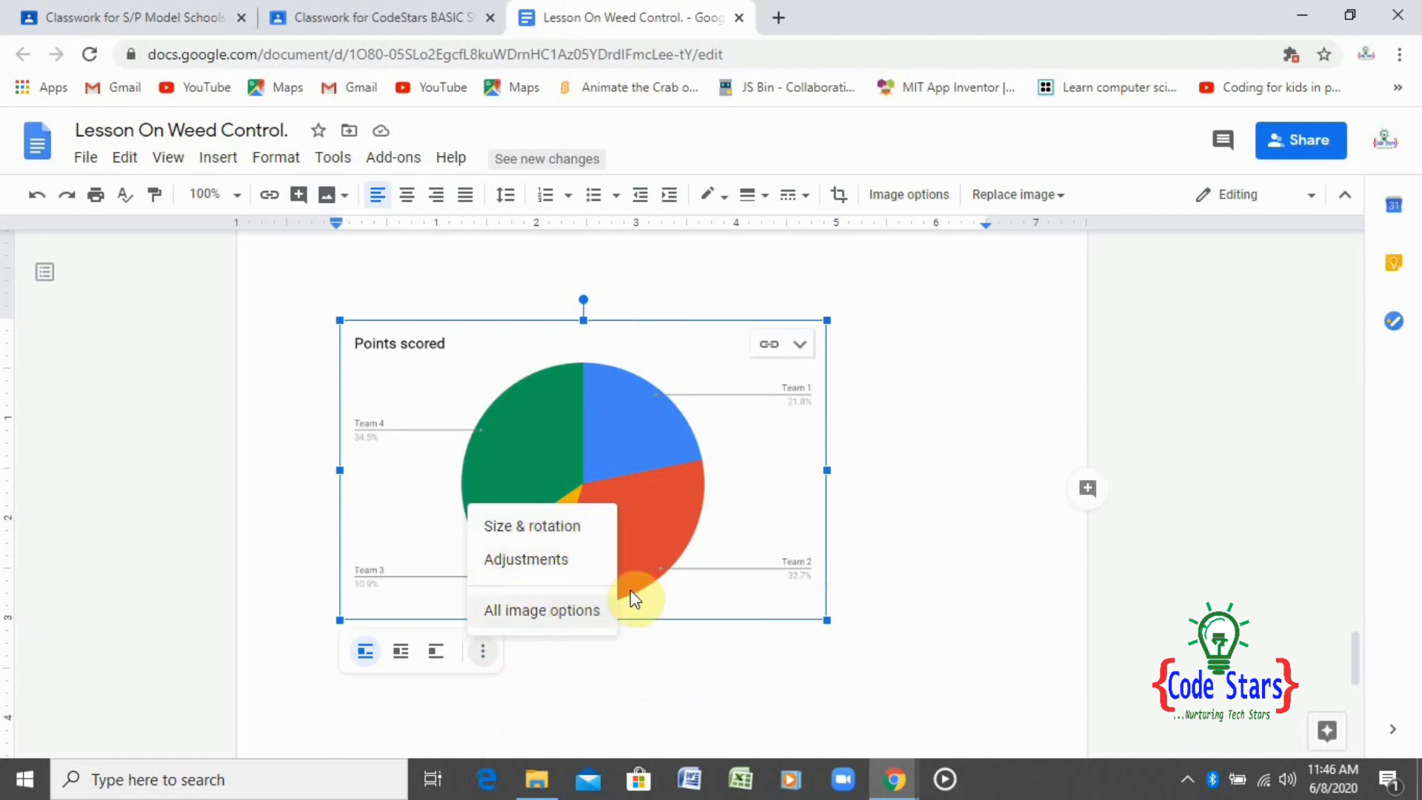
left_click(659, 519)
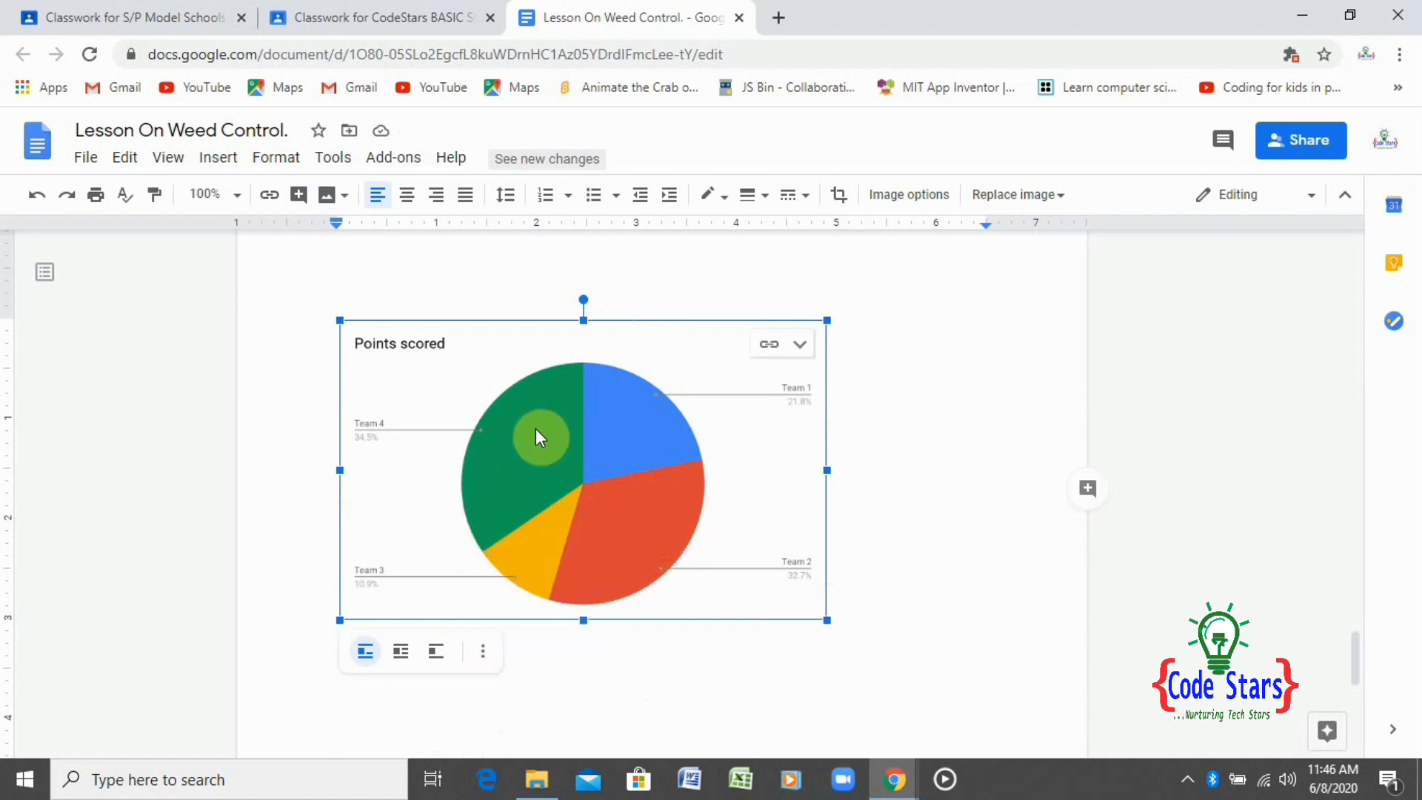
left_click(881, 327)
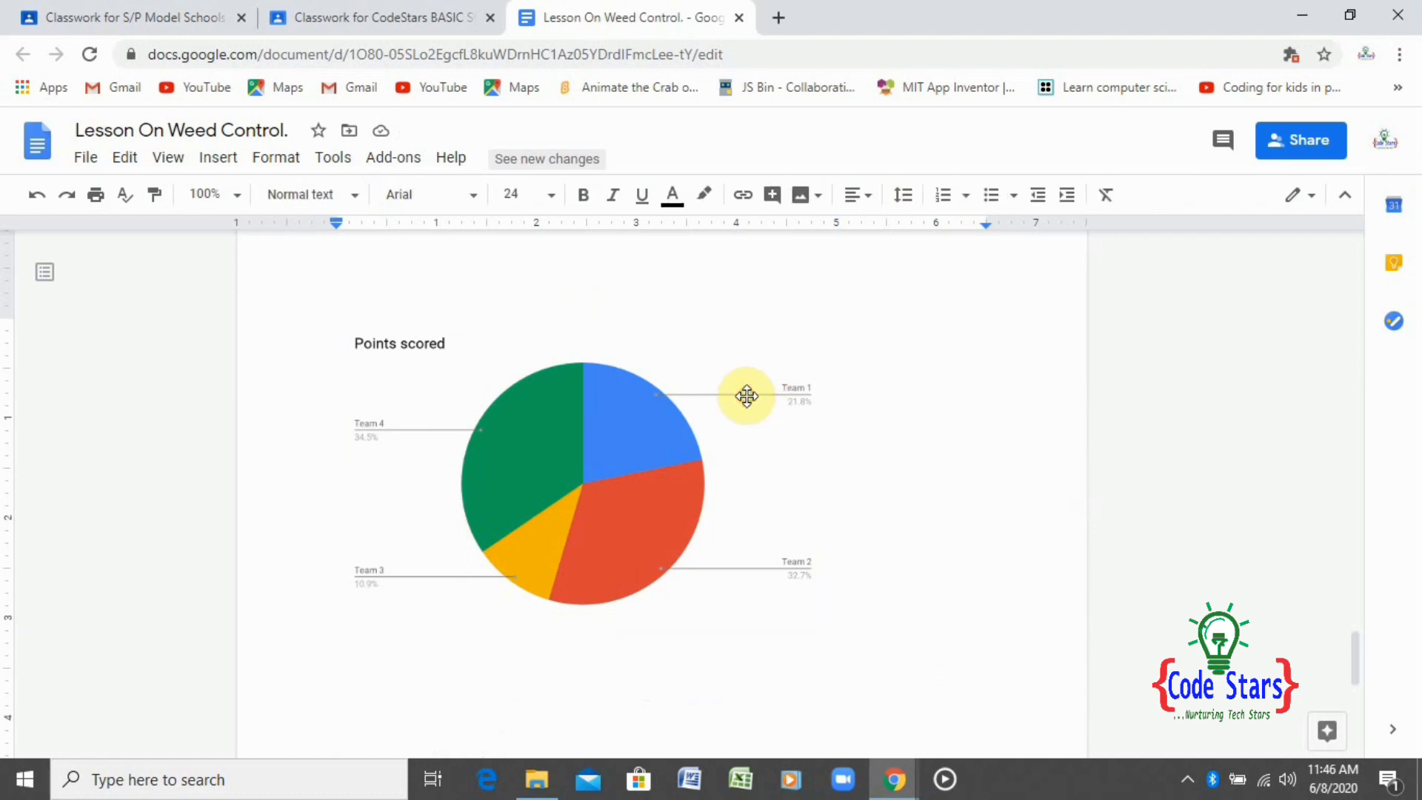
left_click(750, 400)
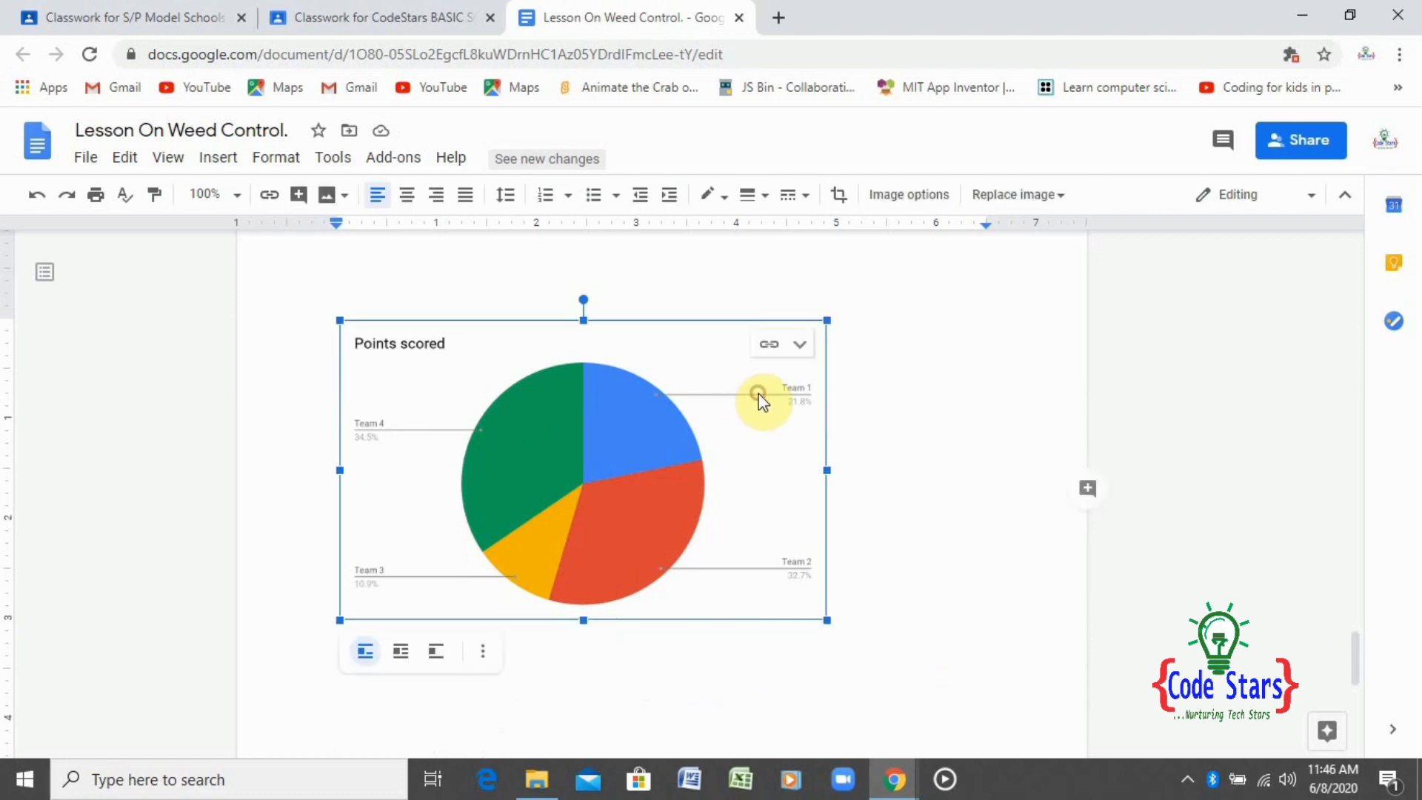
right_click(763, 402)
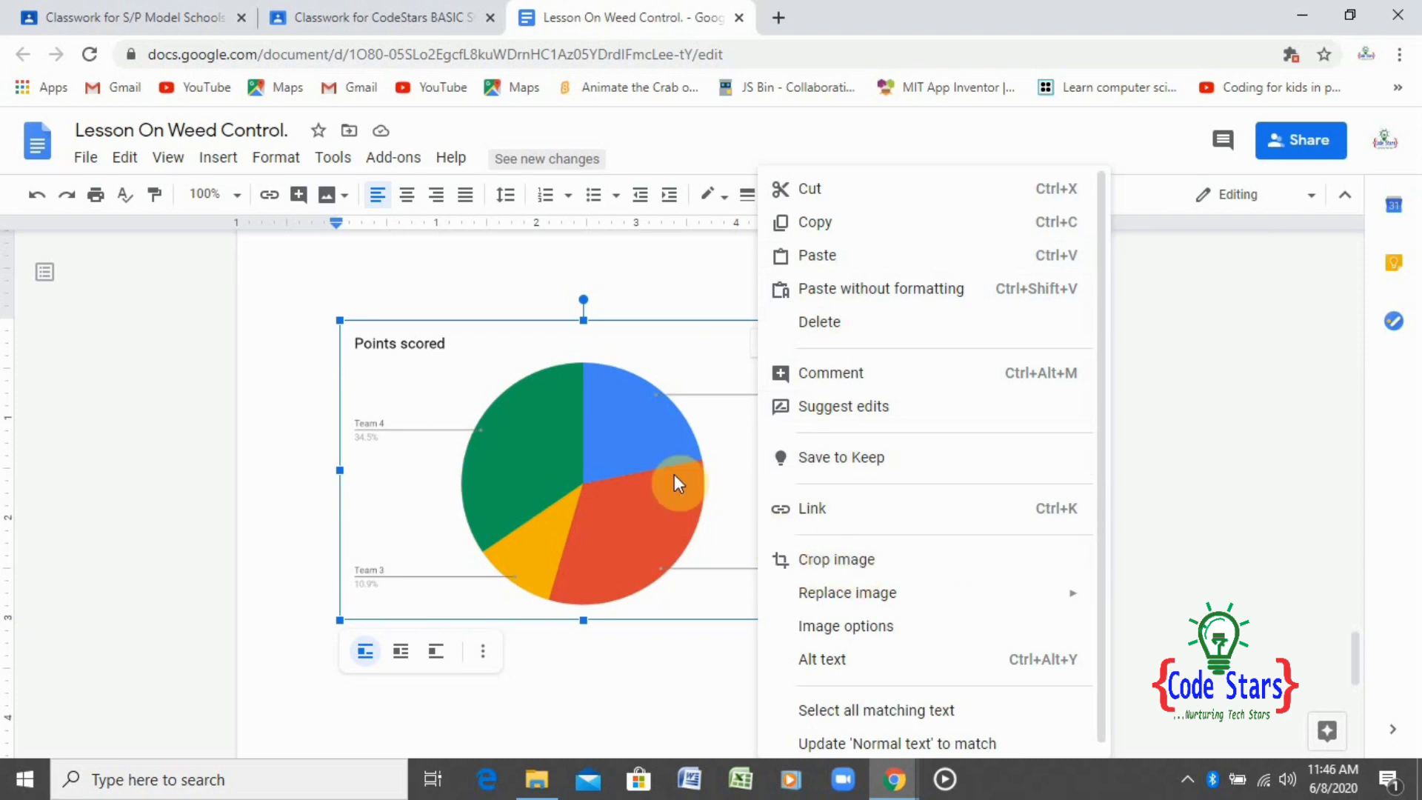
left_click(379, 437)
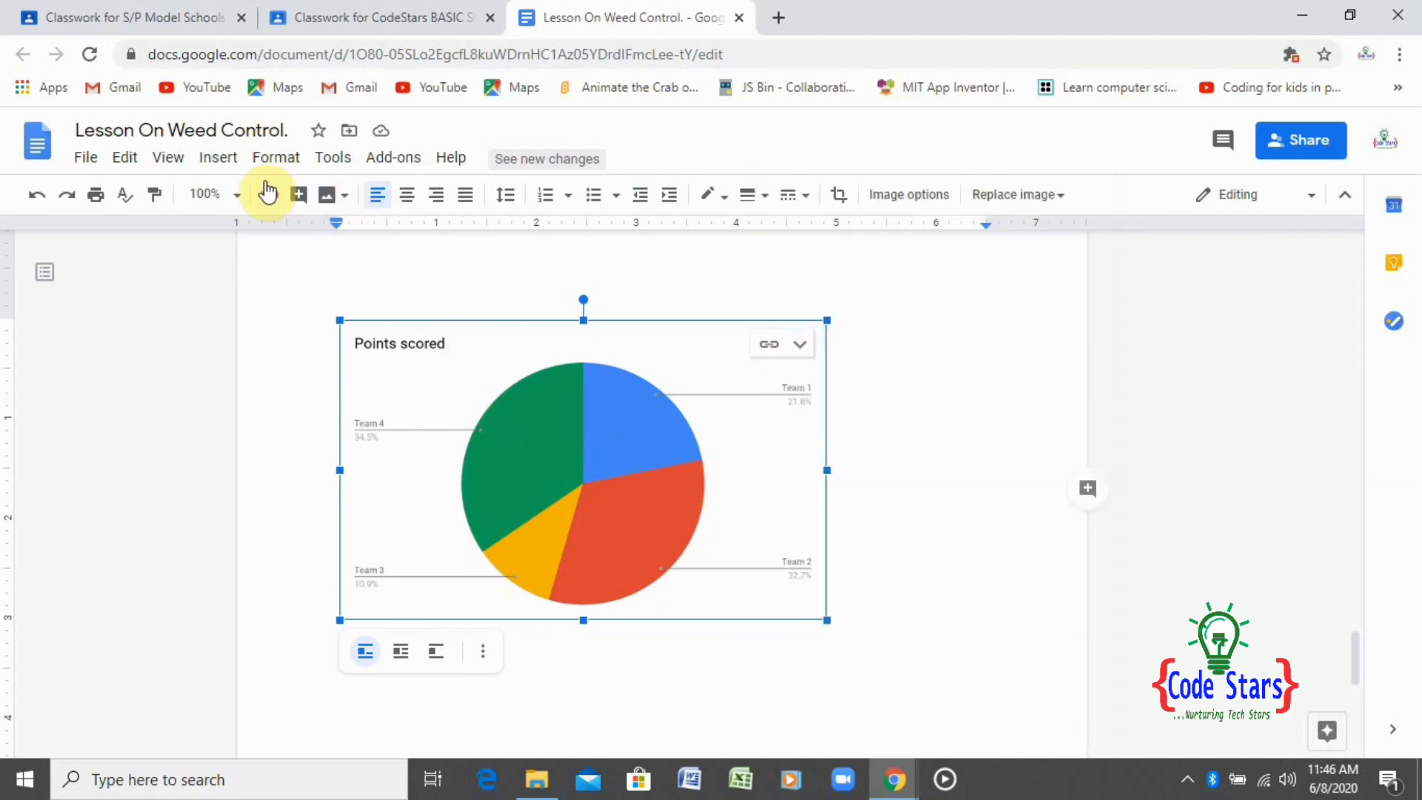
left_click(222, 161)
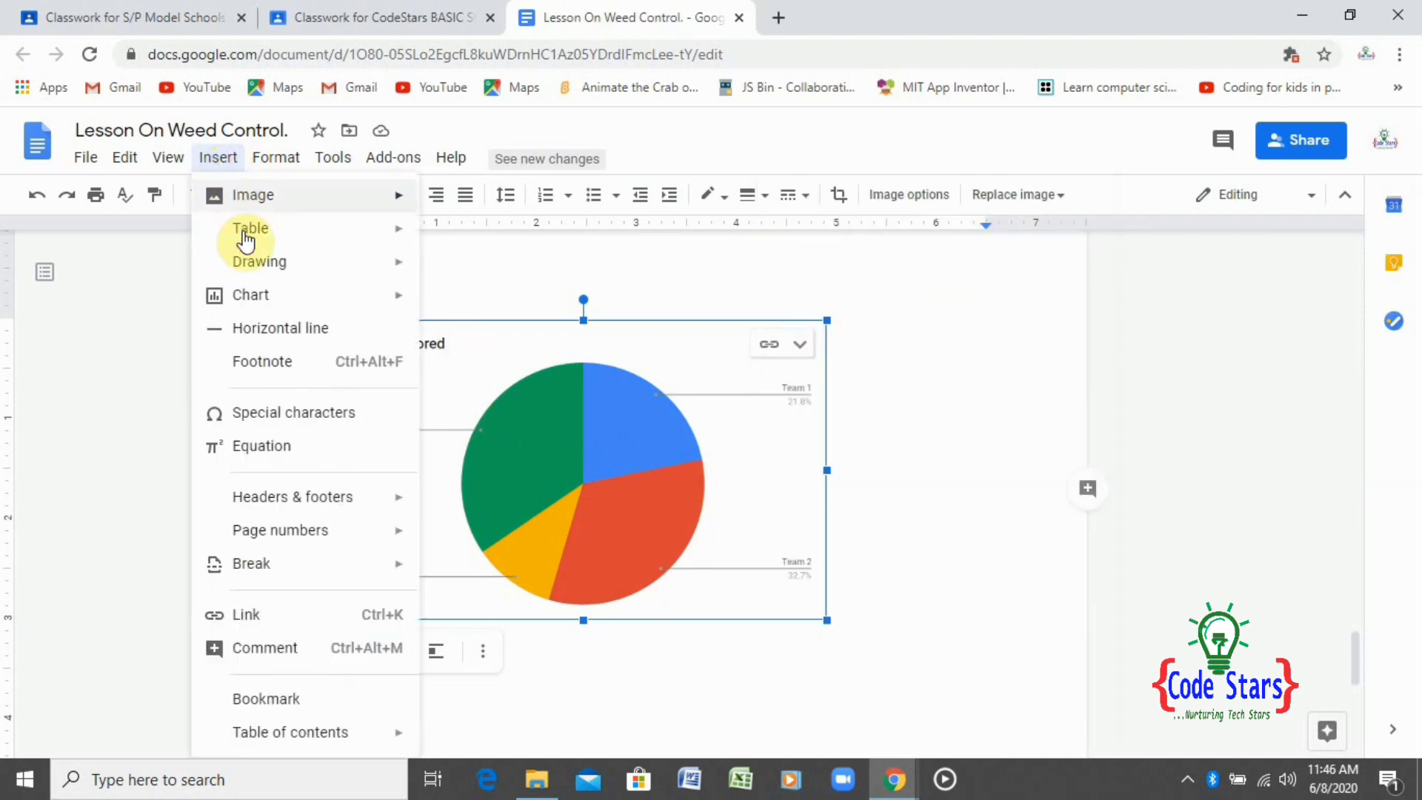
mouse_move(285, 311)
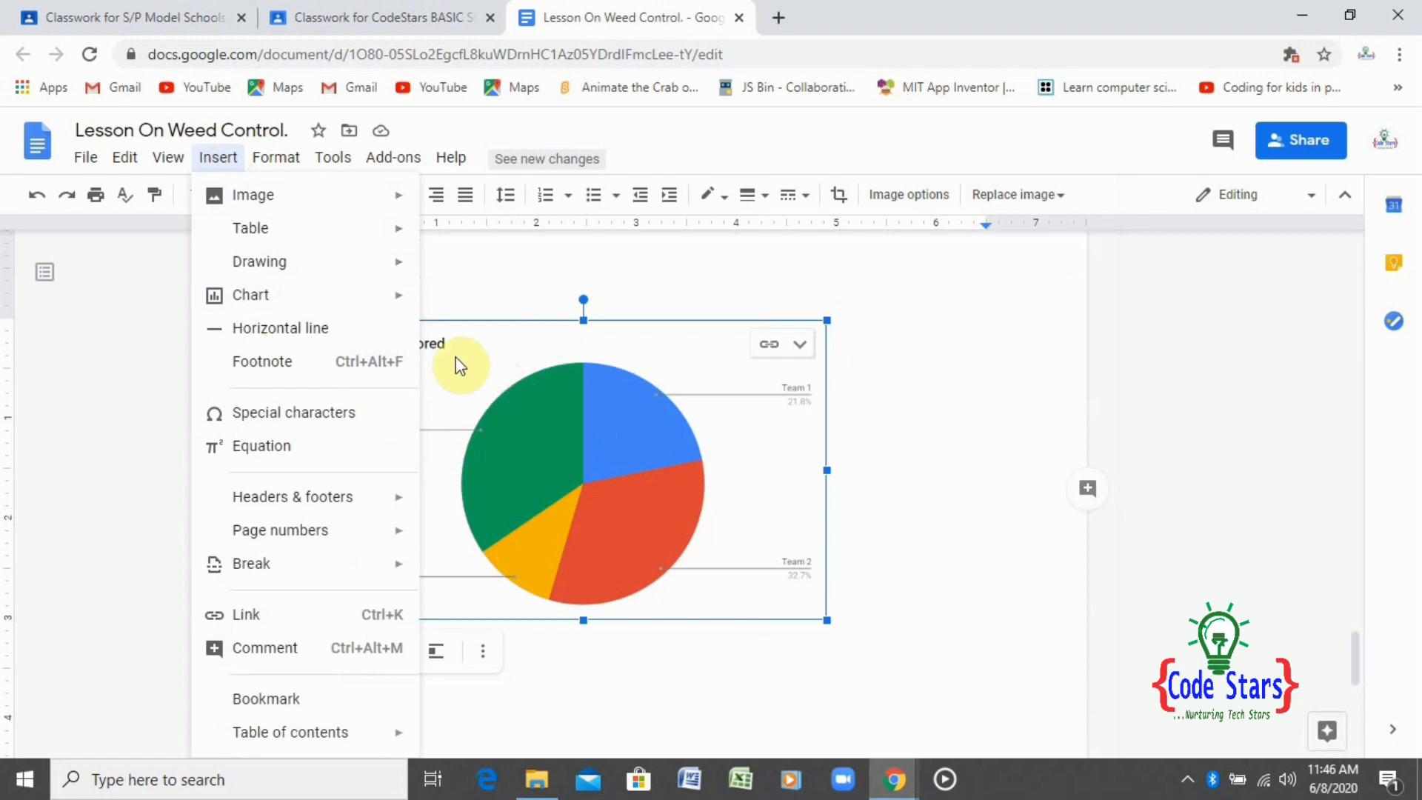
left_click(485, 370)
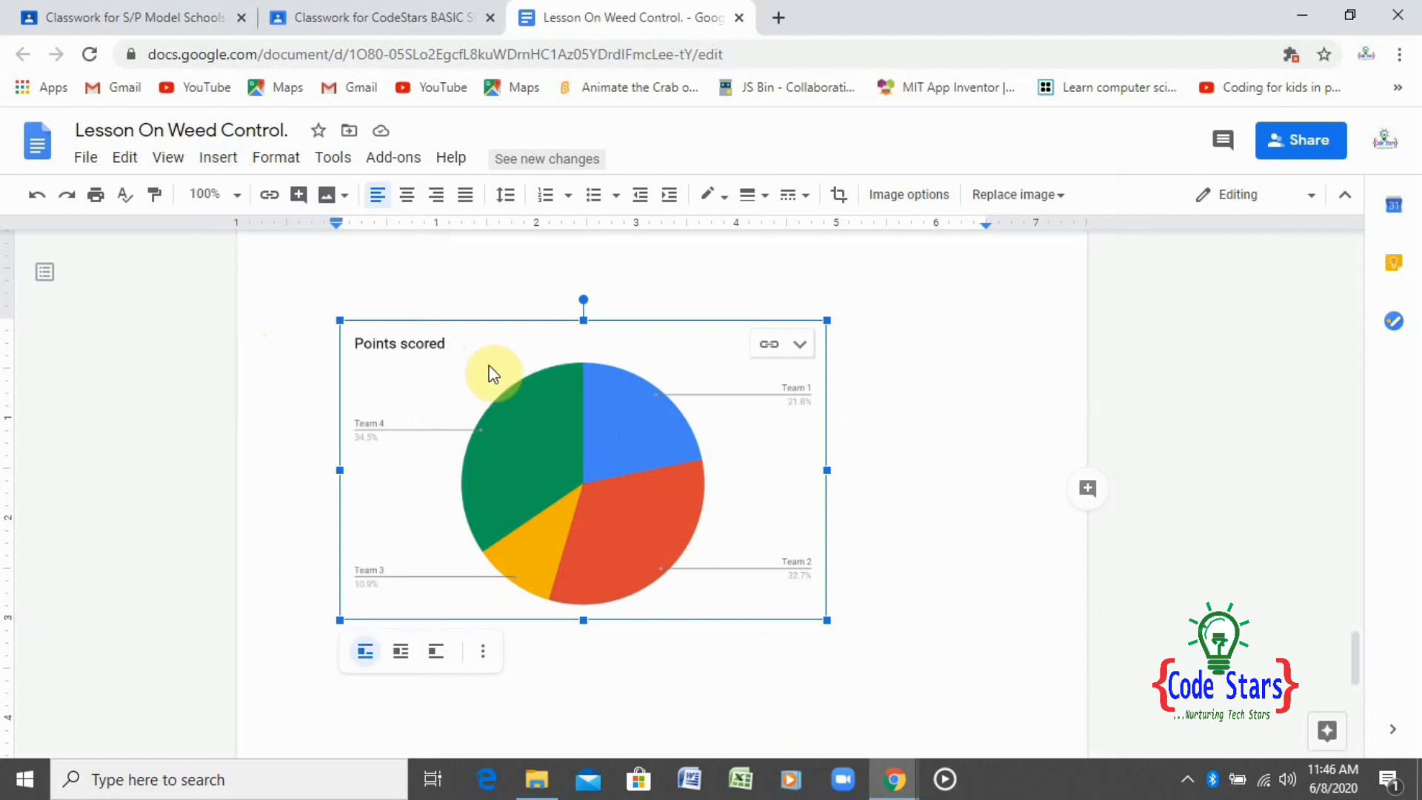